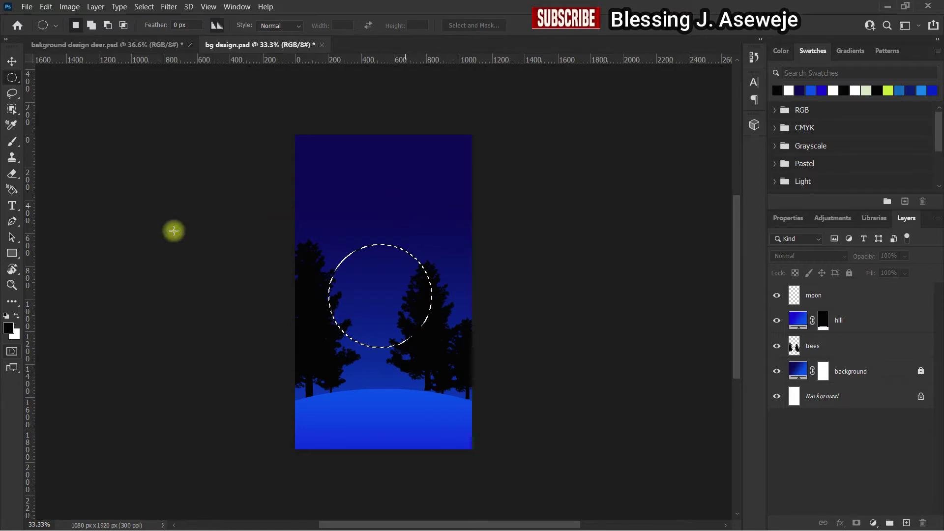
Set the foreground colour to pale cream #e9ecd4 in the Color Picker
left_click(6, 328)
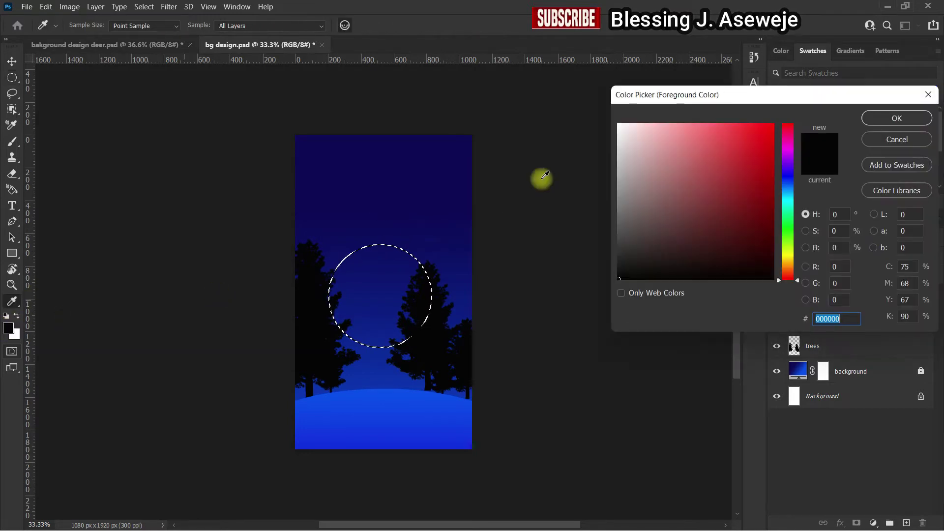
left_click(789, 248)
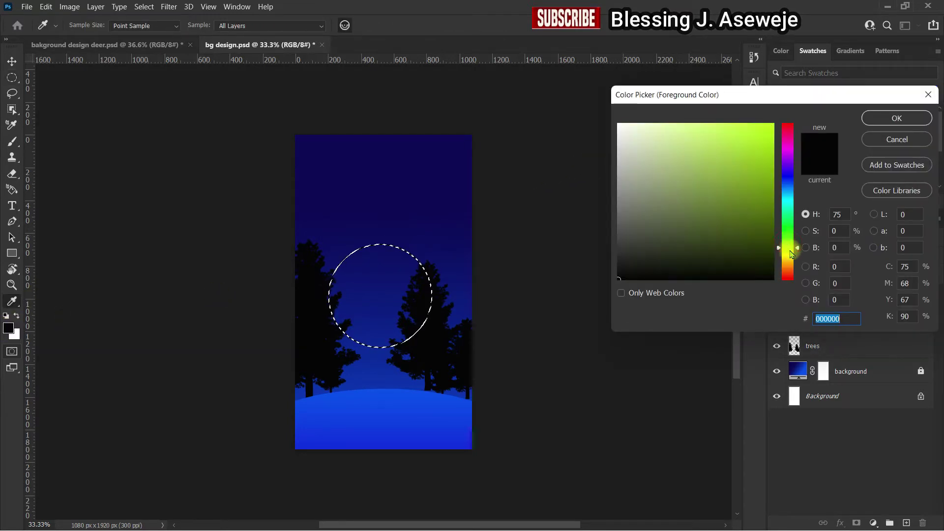
left_click(656, 138)
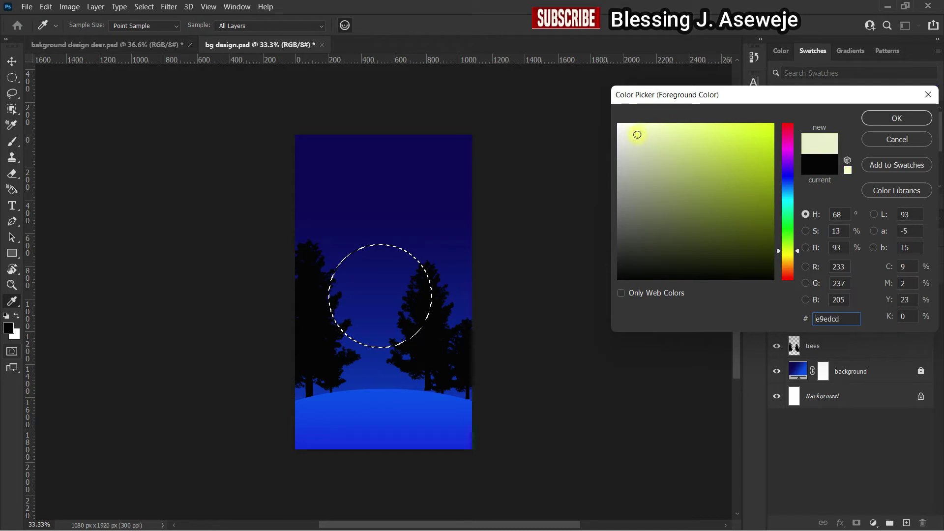
left_click(889, 127)
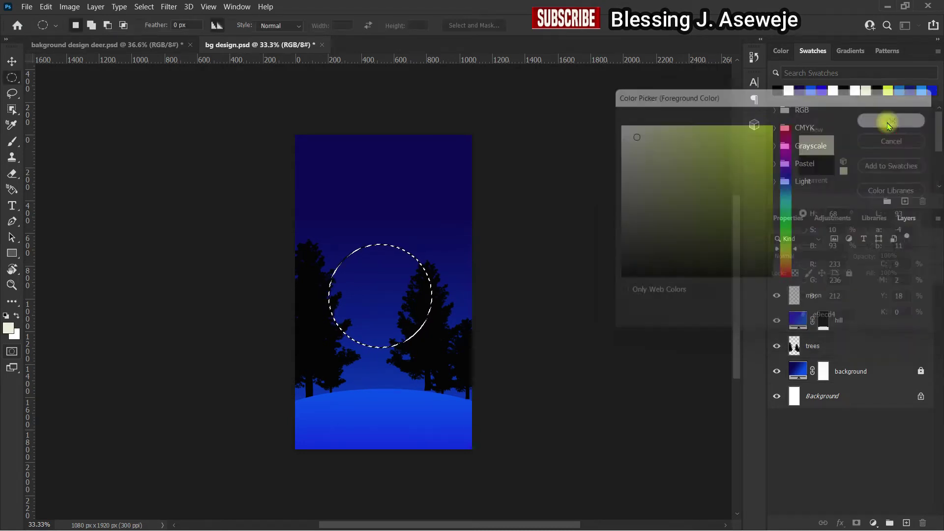
Switch to the elliptical marquee, attempt the fill, then target the moon layer
key("m")
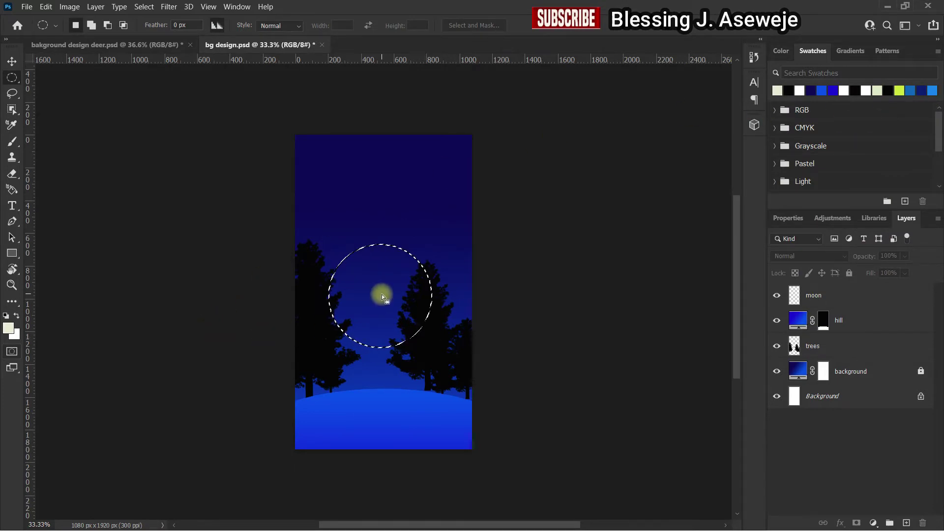
key("alt+BackSpace")
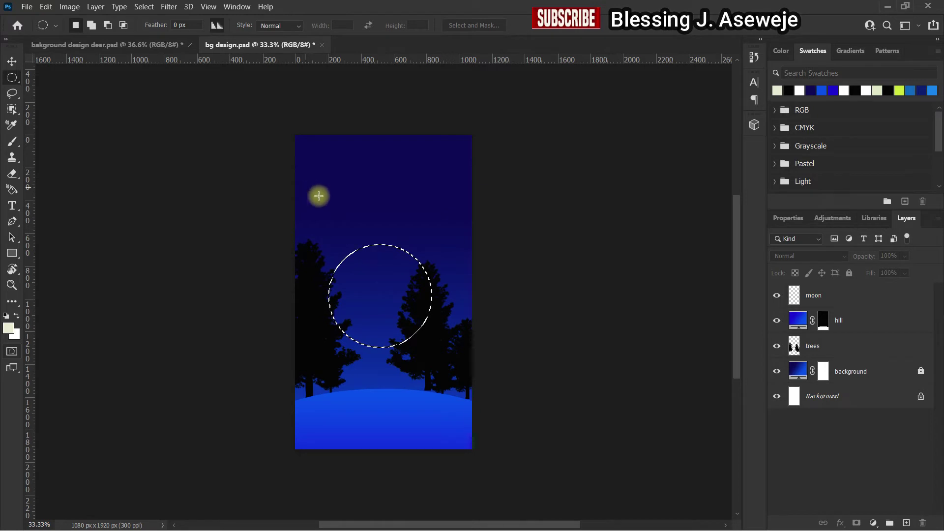
left_click(836, 297)
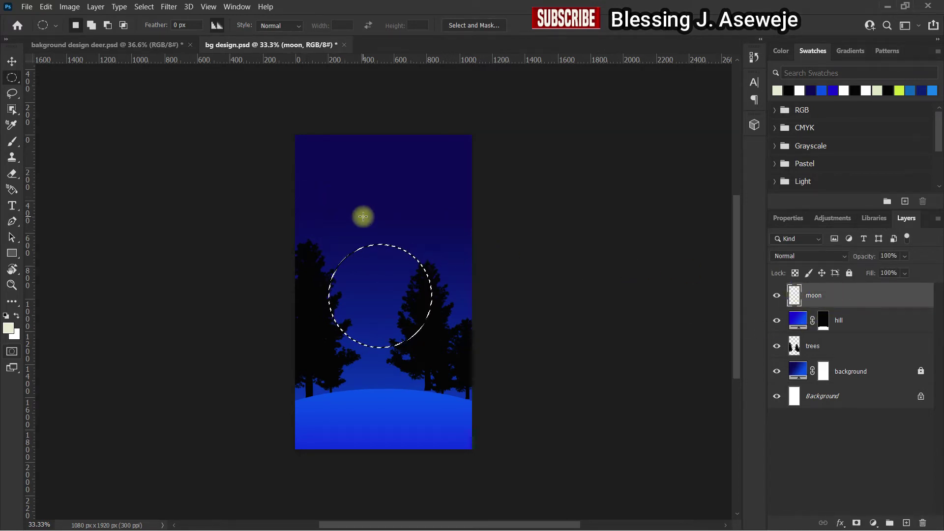
Fill the circular selection with the cream colour and deselect it
key("alt+BackSpace")
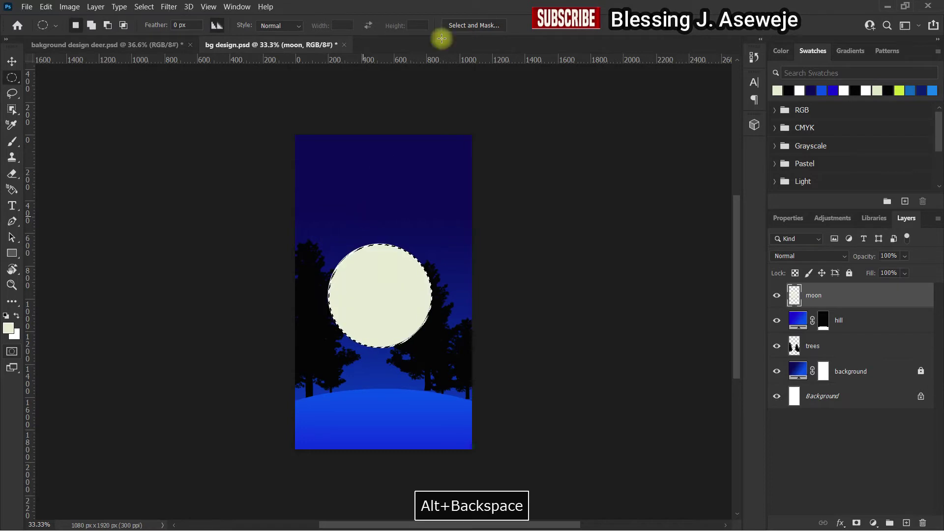
left_click(14, 61)
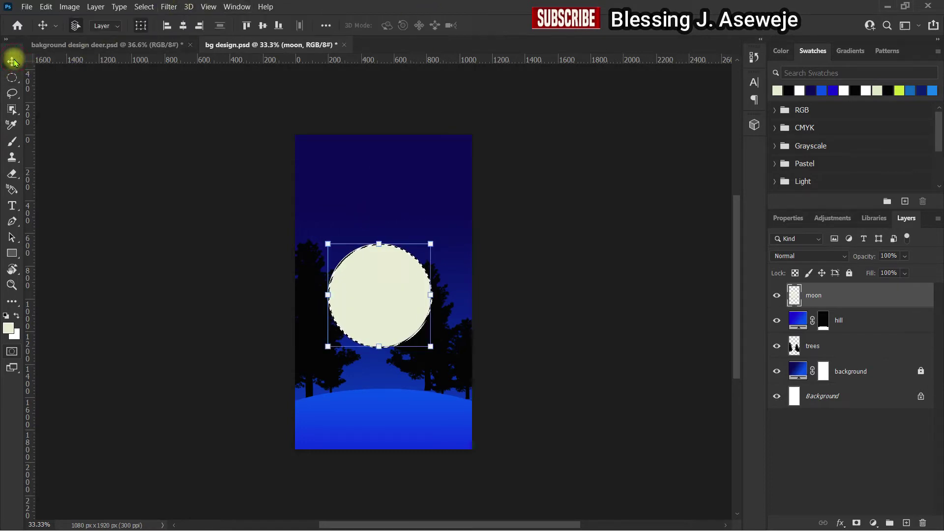
left_click(295, 157)
key("ctrl+d")
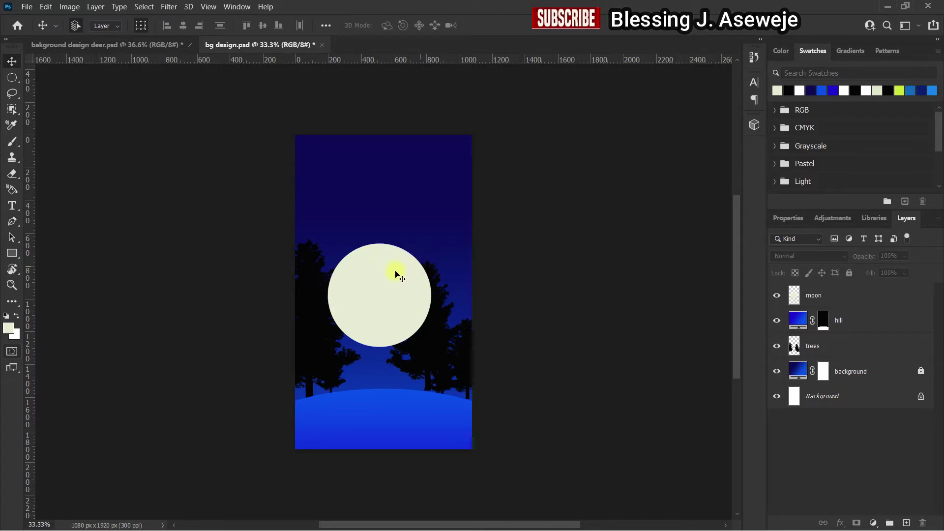
Nudge the moon into place and restack its layer beneath the trees
left_click_drag(394, 279, 398, 286)
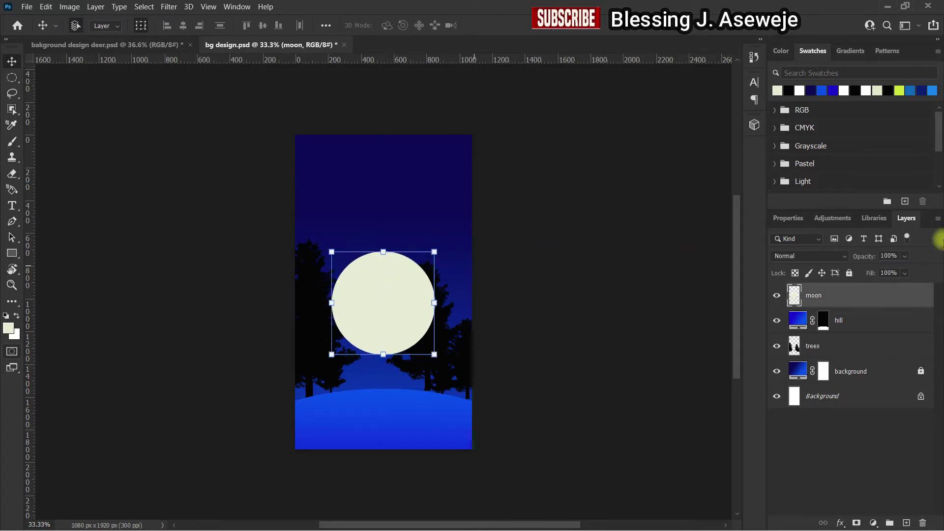
left_click_drag(851, 295, 859, 359)
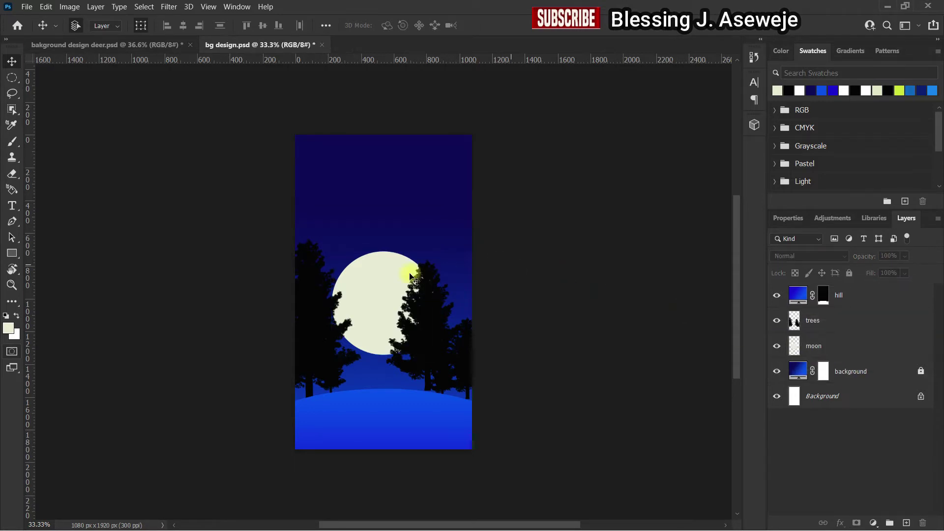
left_click_drag(399, 302, 391, 302)
key("ctrl+t")
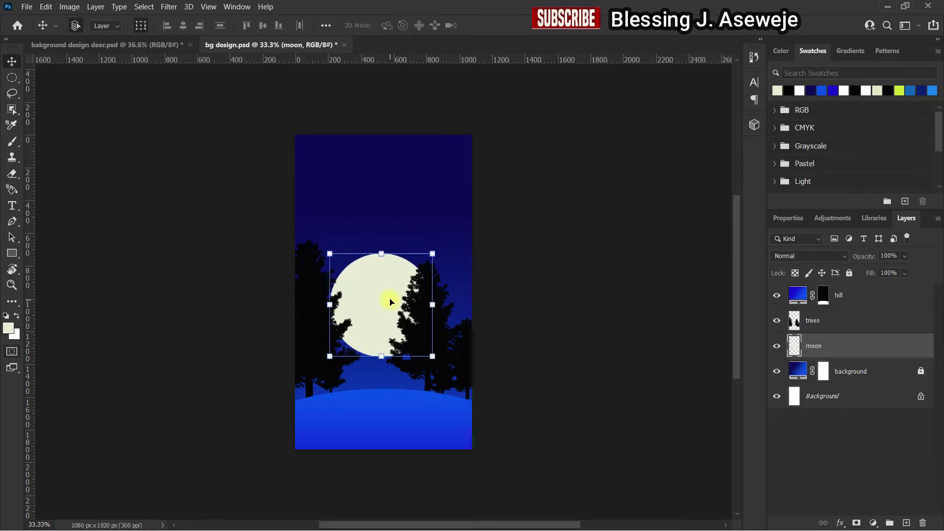
scroll(401, 314, "up", 3)
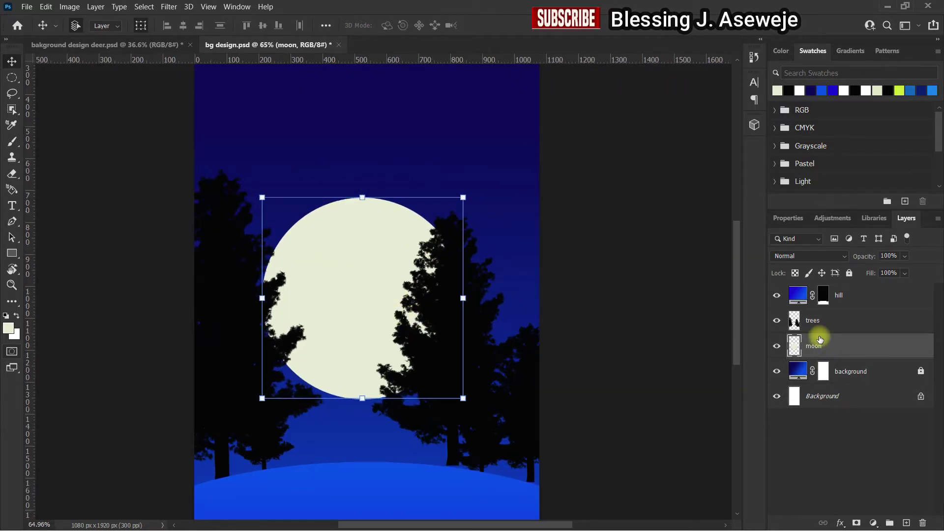
Duplicate the moon layer beneath itself and rename the copy 'moon glow'
left_click_drag(821, 341, 822, 367)
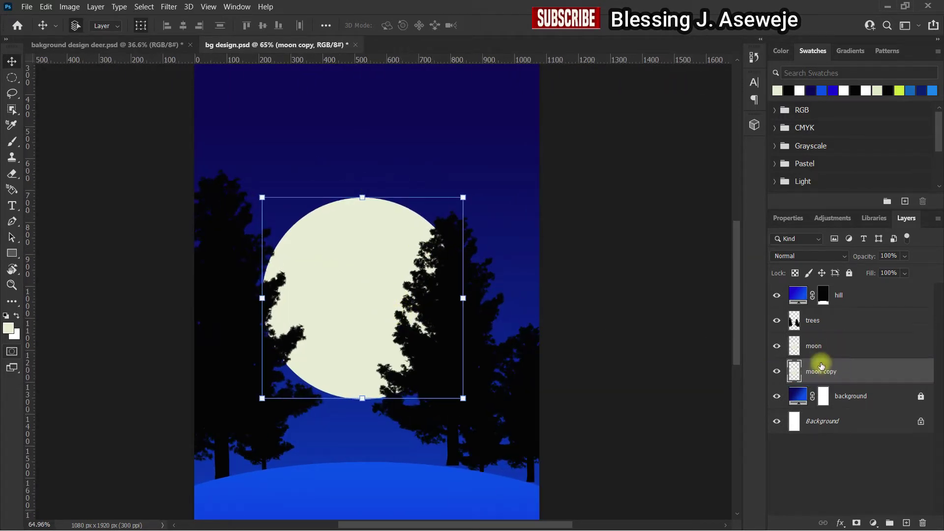
left_click(838, 372)
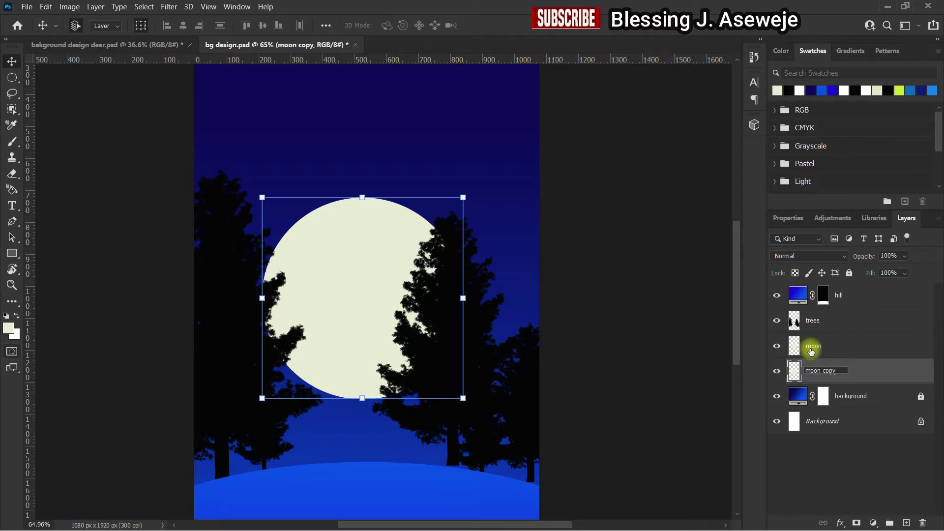
key("BackSpace")
type("glow")
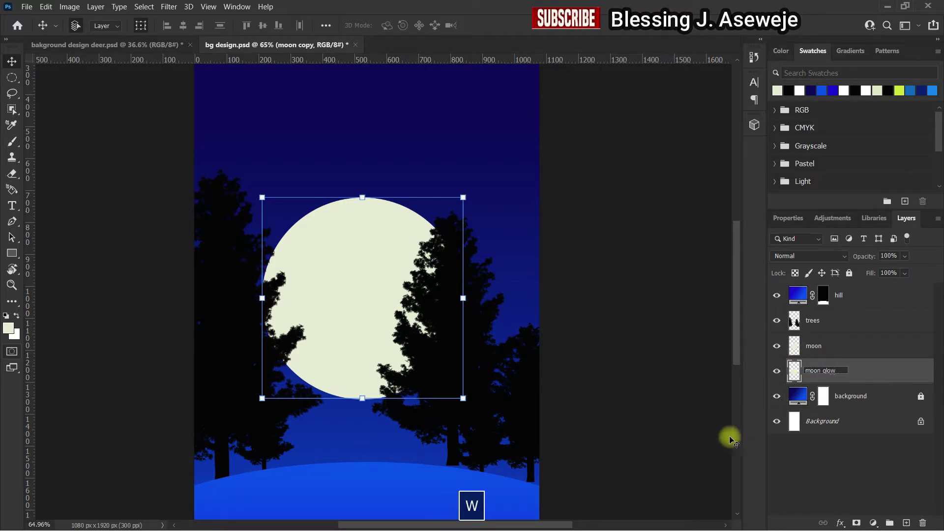
left_click(811, 458)
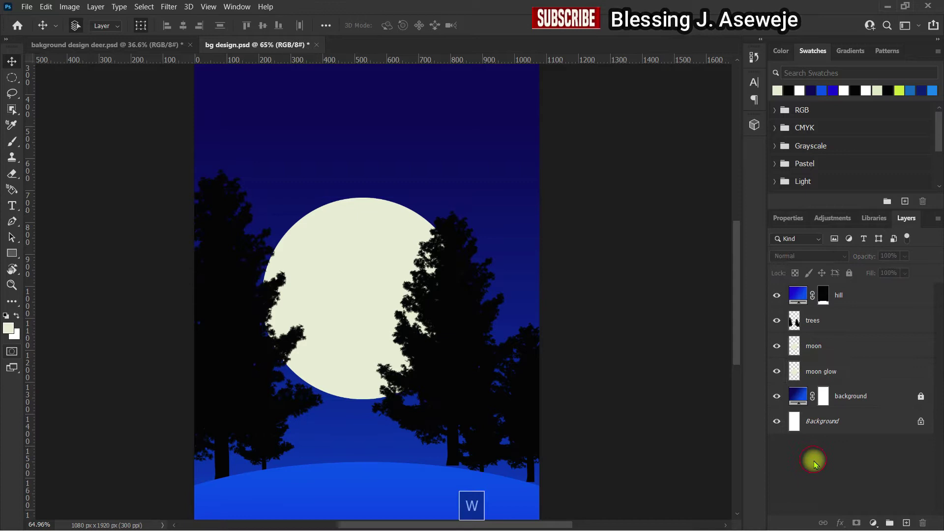
Group moon and moon glow into a group named 'moon', then select moon glow
left_click(831, 374)
left_click(827, 355, "shift")
key("ctrl+g")
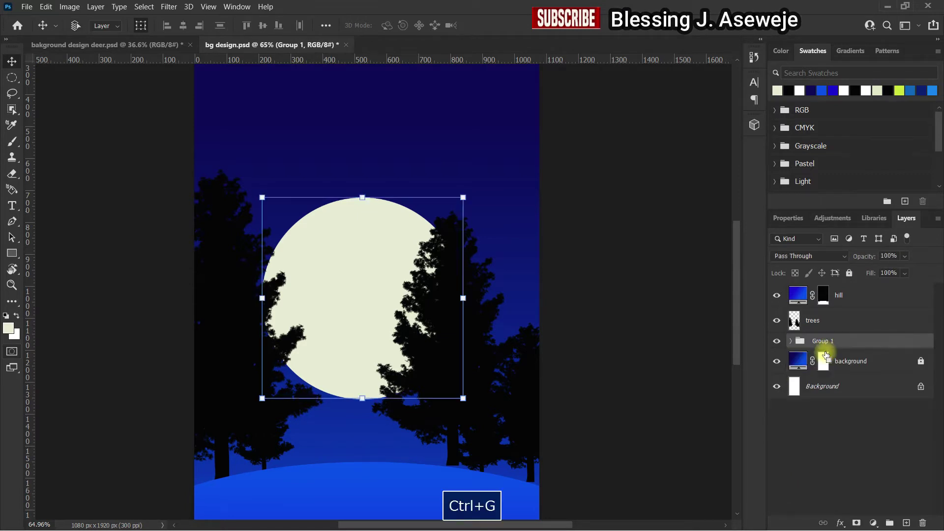
left_click(832, 348)
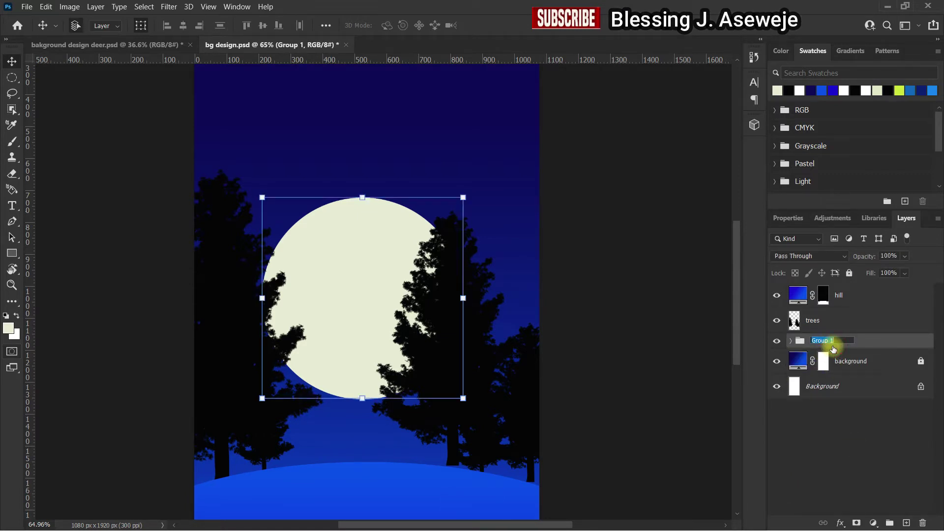
type("moon")
left_click(814, 399)
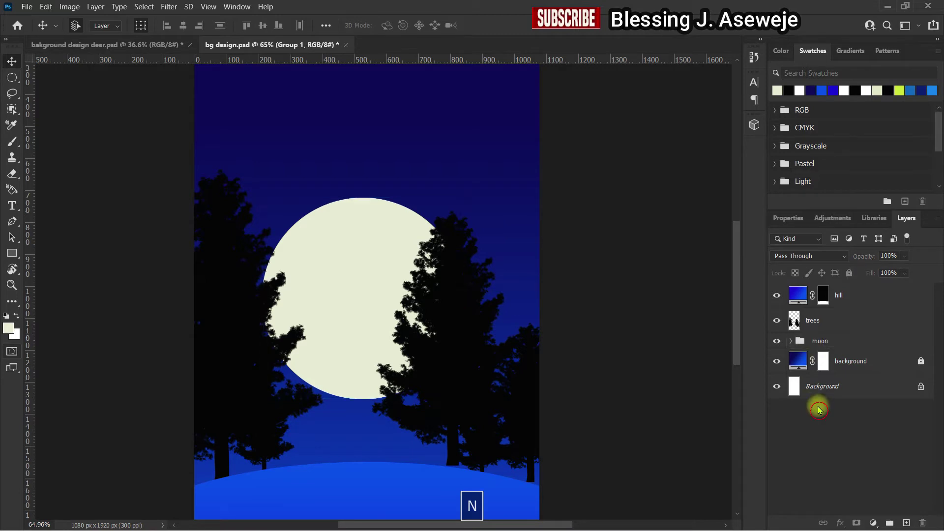
left_click(791, 341)
left_click(830, 386)
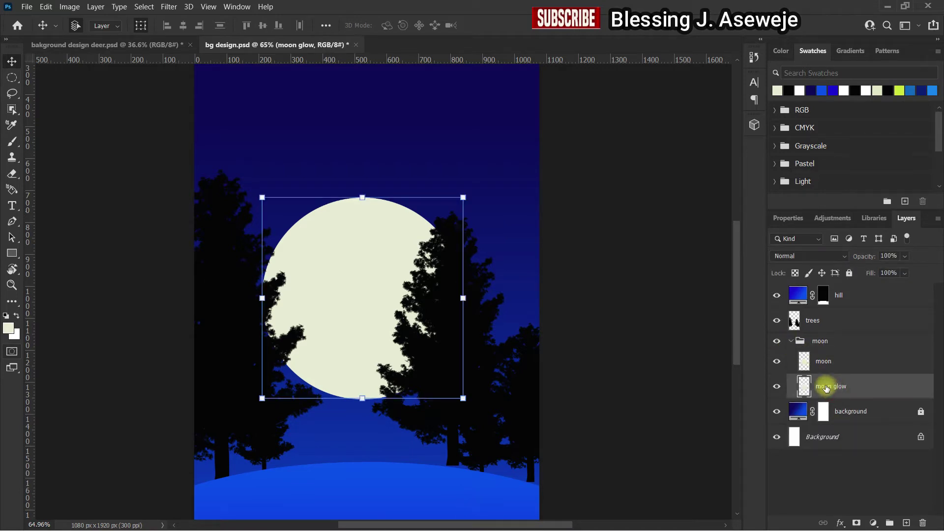
Apply a wide Gaussian Blur to the moon glow layer to make a soft halo
left_click(172, 8)
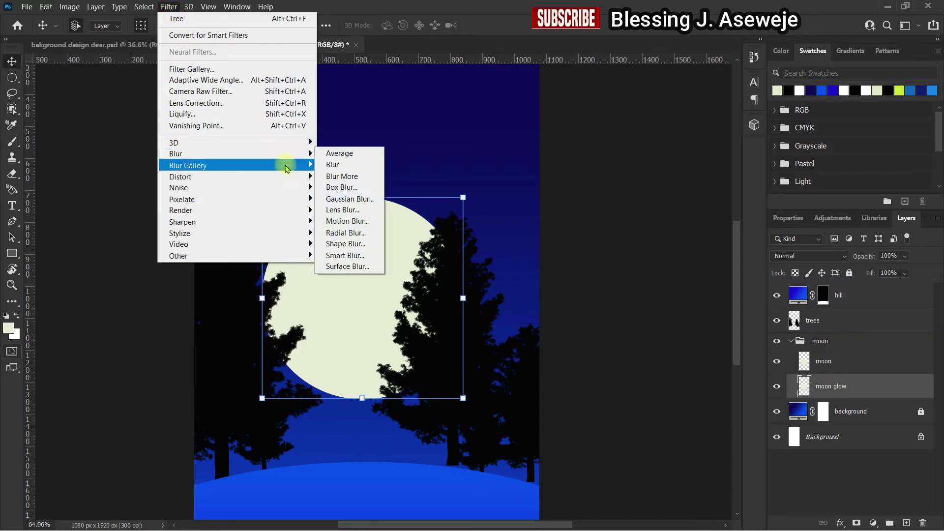
left_click(344, 199)
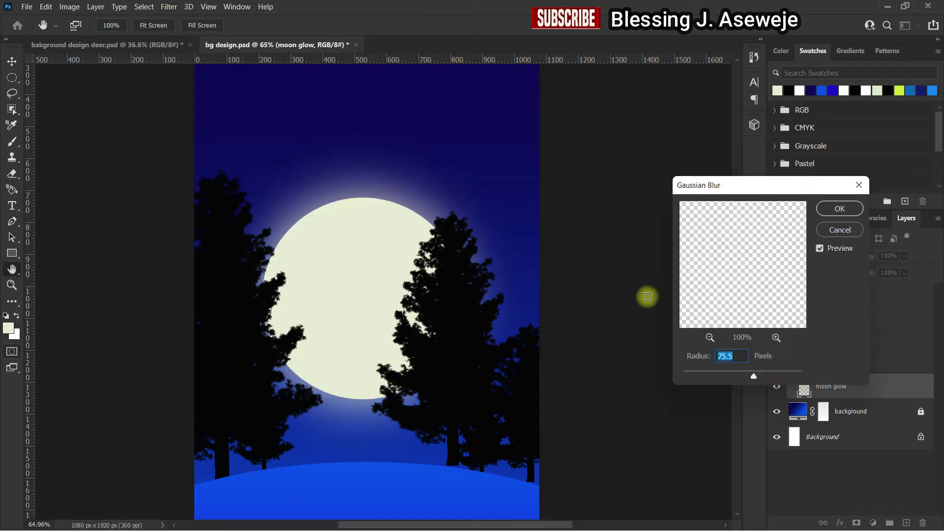
mouse_move(753, 377)
left_mouse_down()
mouse_move(725, 379)
mouse_move(763, 376)
left_mouse_up()
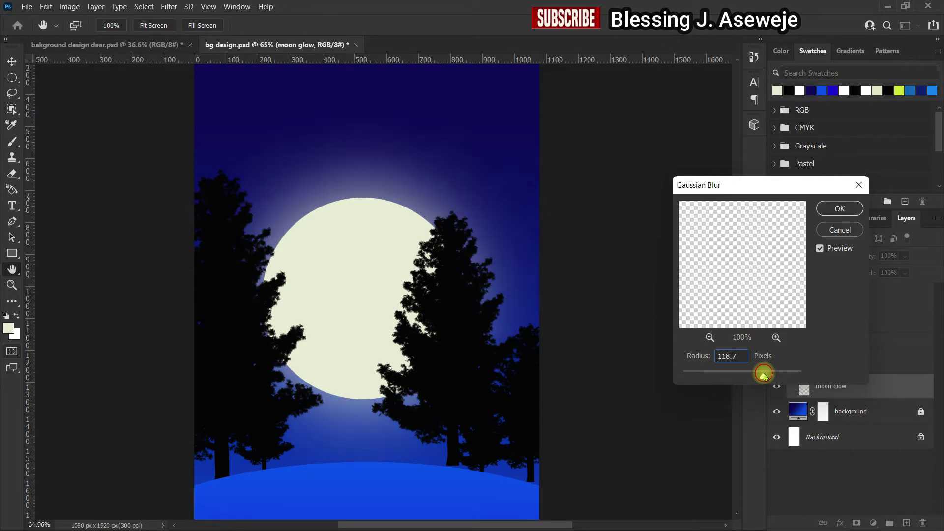
left_click(839, 211)
key("v")
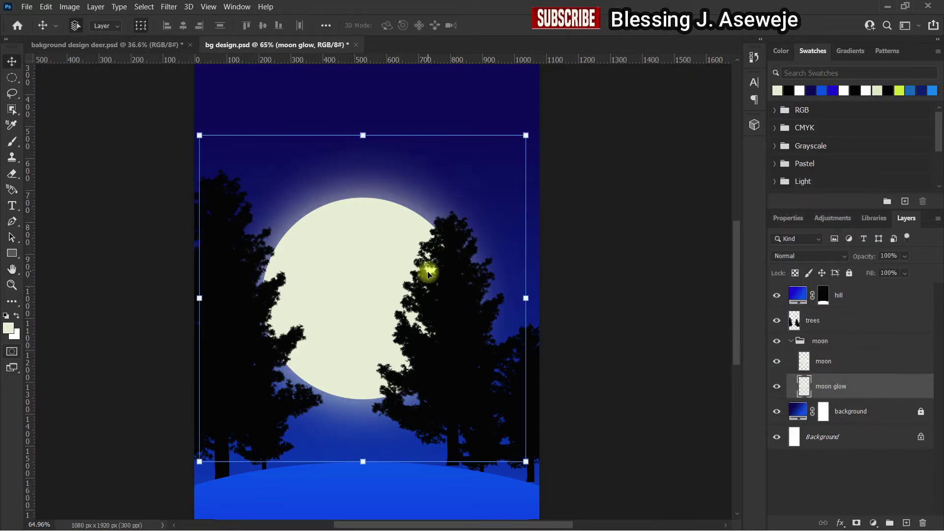
scroll(552, 226, "down", 3)
Add a new empty layer above the hill, name it 'stars' and select it
left_click(86, 113)
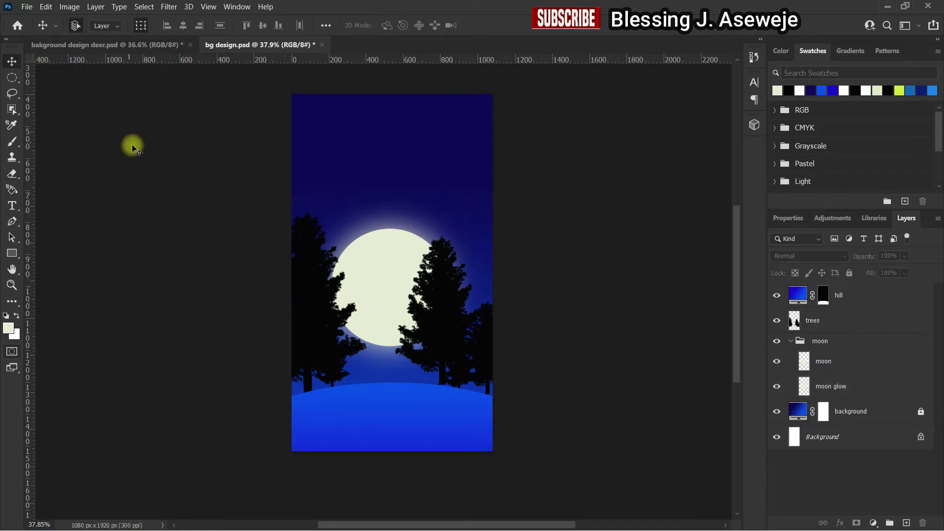
scroll(218, 184, "down", 1)
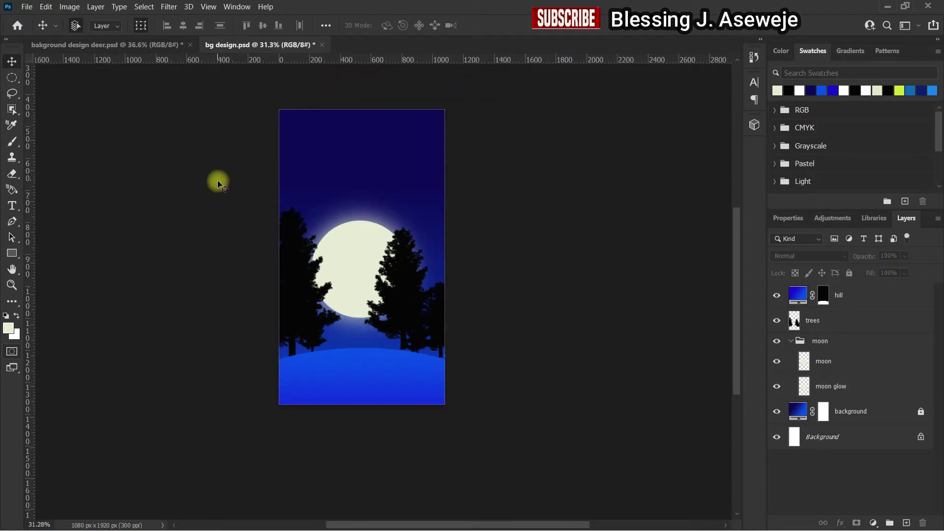
left_click(790, 342)
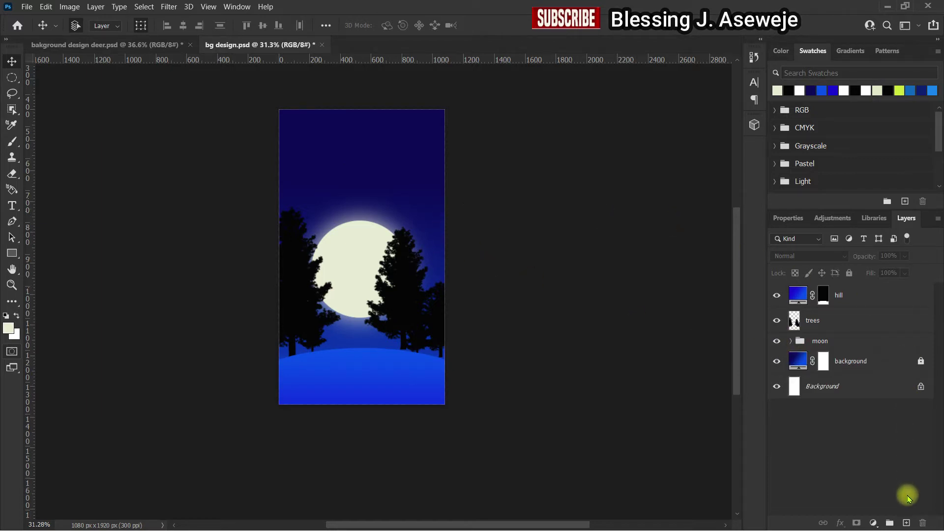
left_click(870, 295)
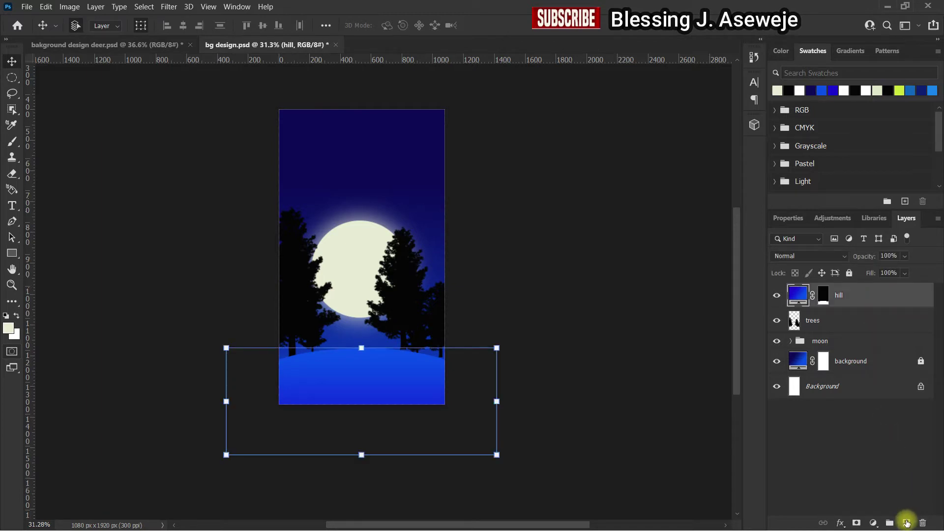
left_click(906, 523)
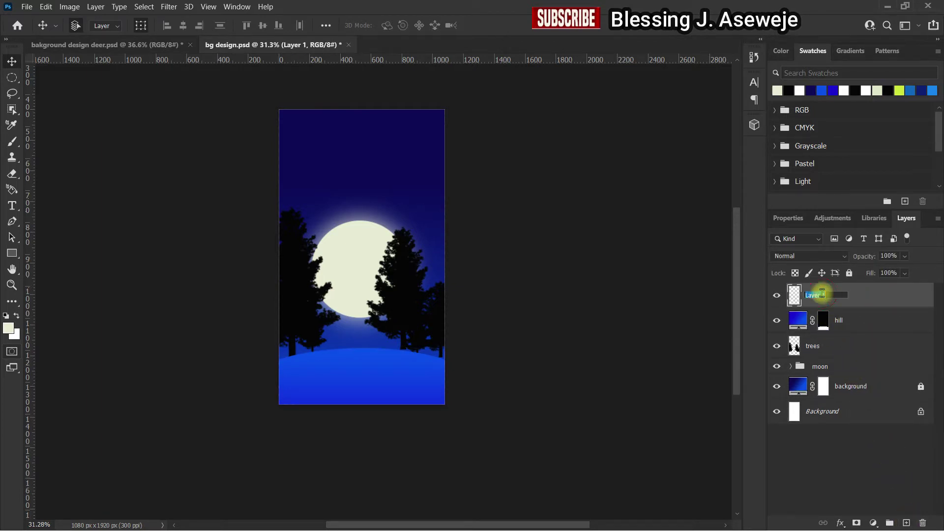
type("start")
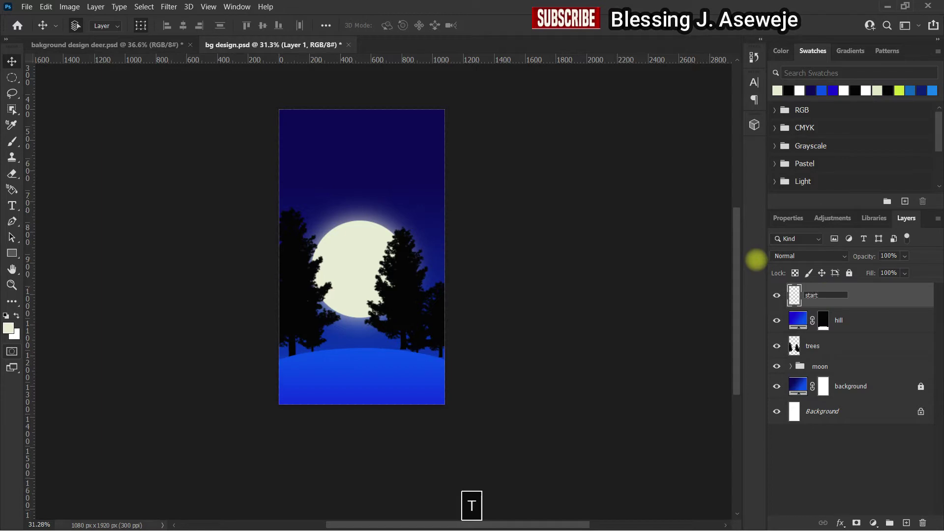
key("BackSpace")
type("s")
left_click(840, 445)
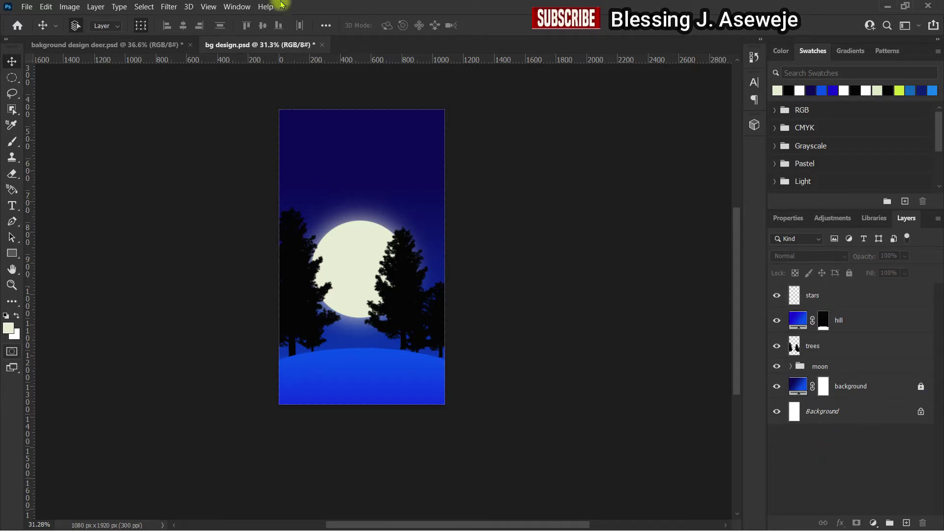
left_click(876, 297)
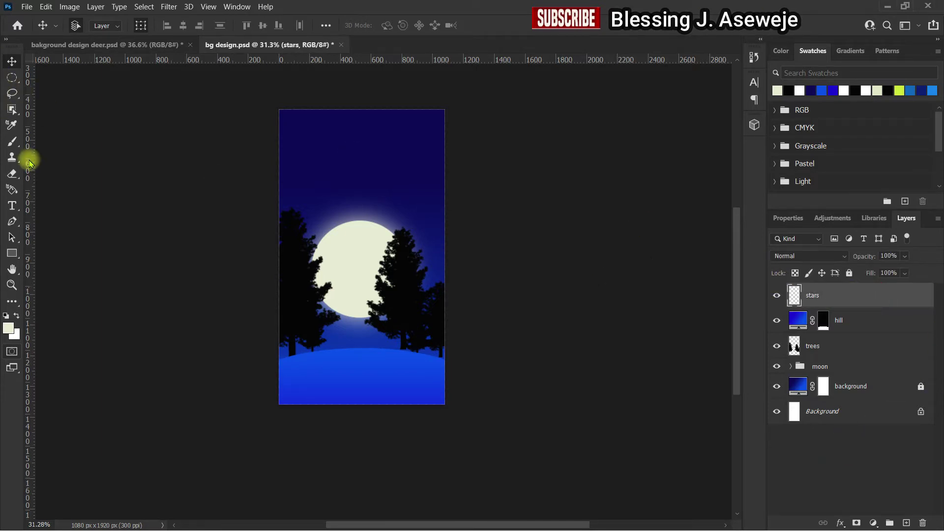
Choose the Brush tool with a small Hard Round tip
left_click(11, 143)
left_click(78, 25)
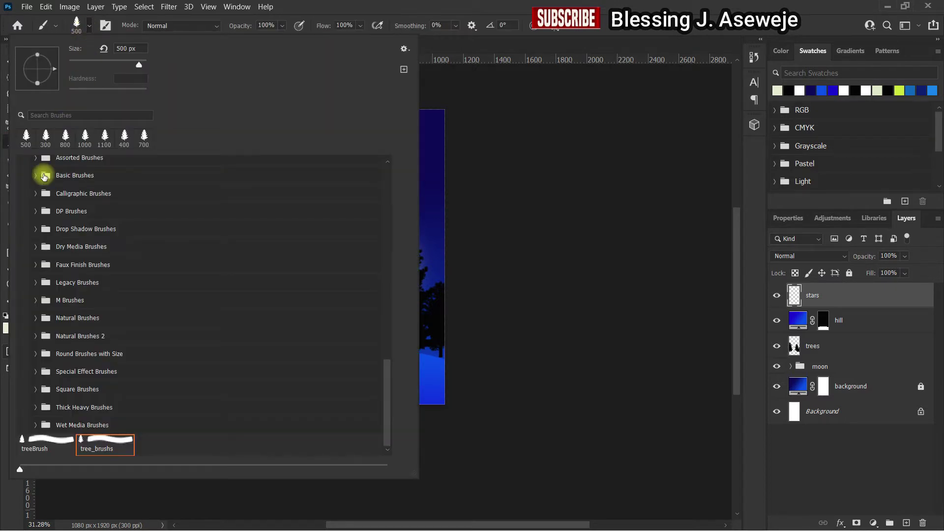
scroll(45, 167, "up", 5)
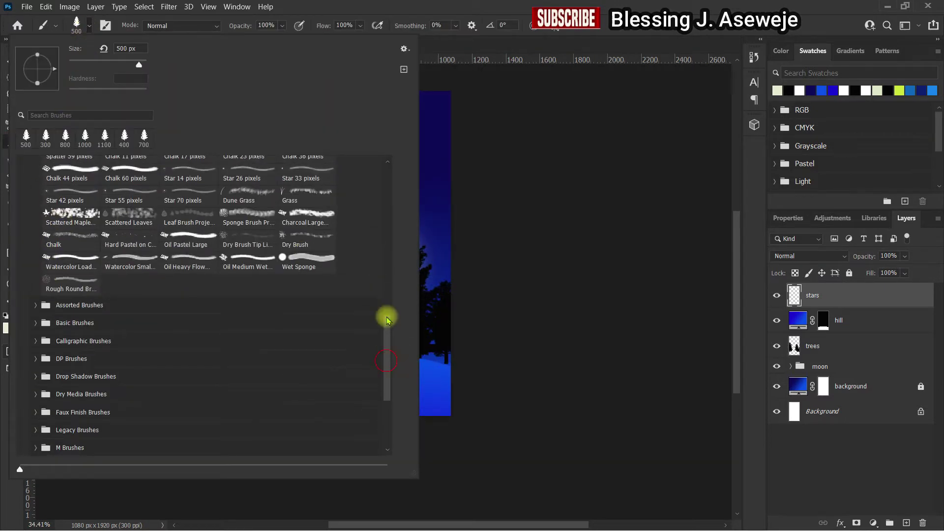
left_click_drag(386, 319, 381, 118)
left_click(118, 184)
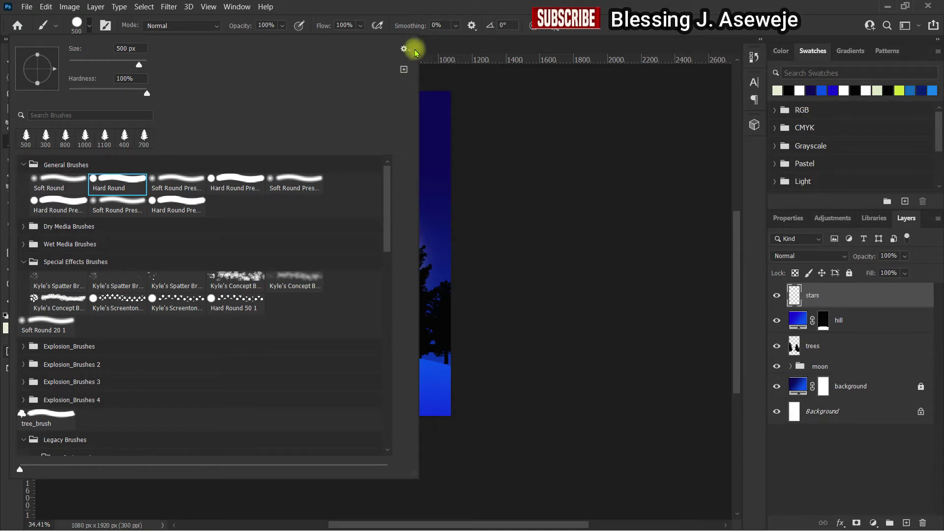
left_click(438, 173)
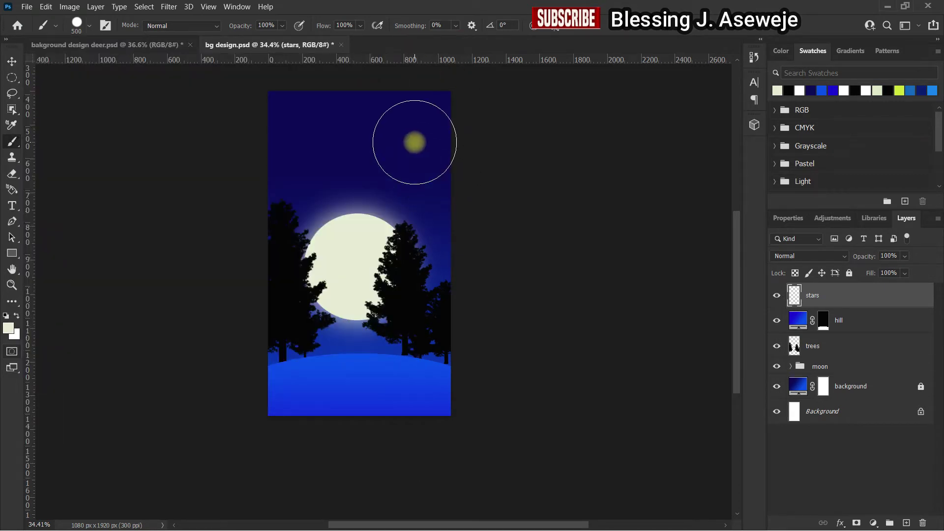
key("bracketleft")
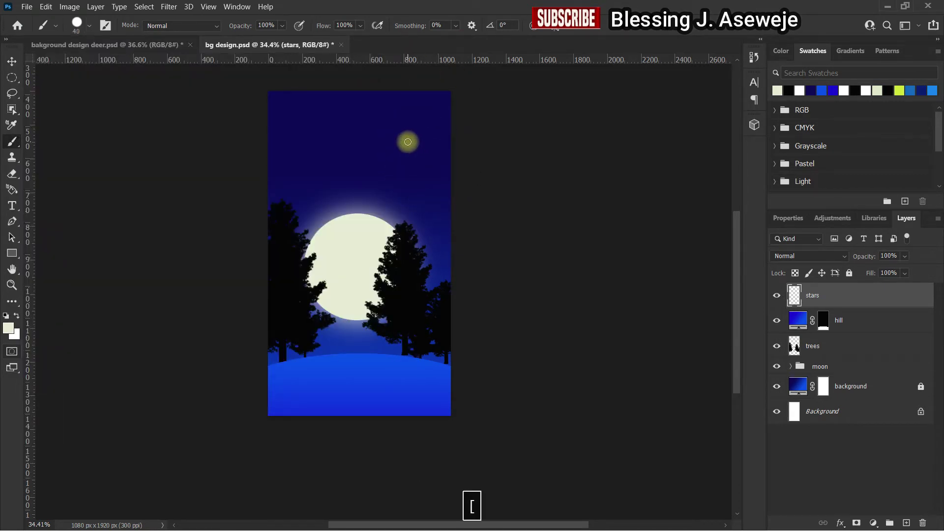
Dab tiny white stars across the upper sky, shrinking the brush for smaller ones
left_click(293, 172)
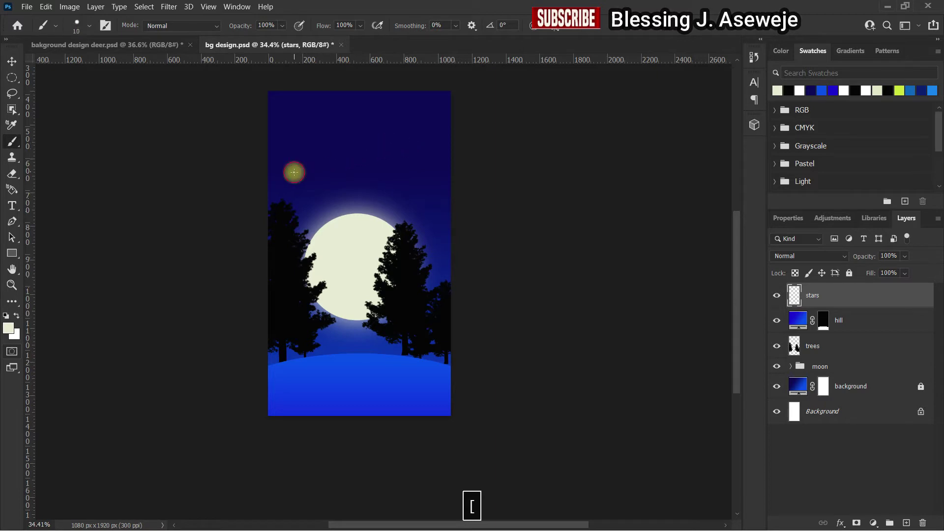
left_click(287, 148)
key("bracketleft")
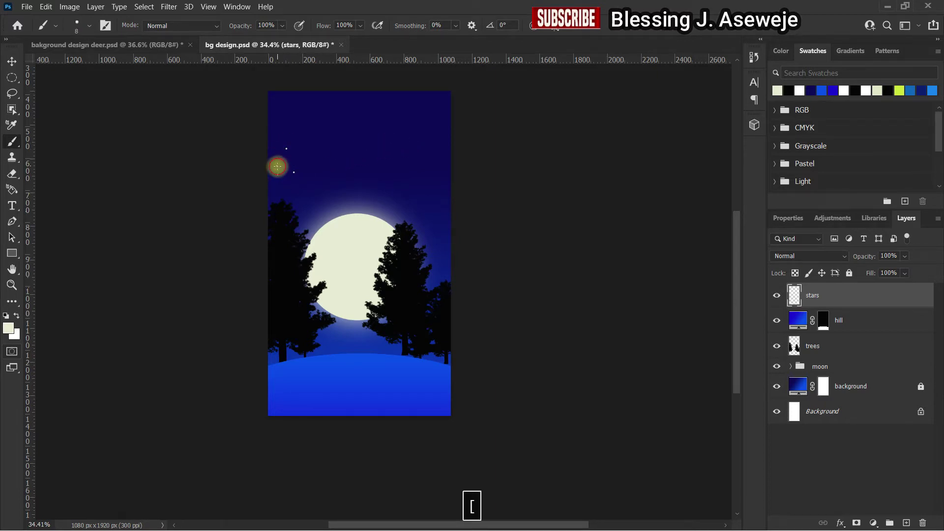
left_click(277, 166)
left_click(273, 130)
key("bracketleft")
key("bracketleft")
key("bracketleft")
left_click(283, 104)
left_click(291, 117)
left_click(308, 98)
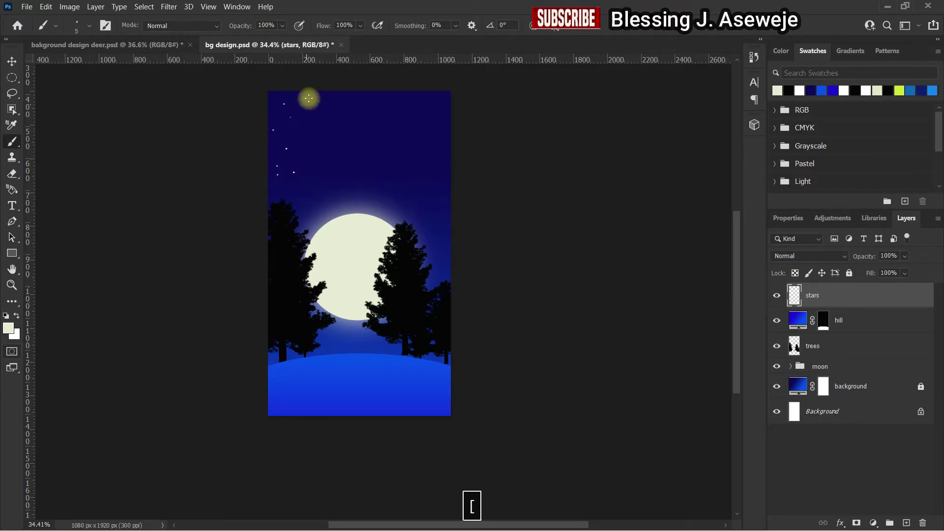
left_click(333, 105)
left_click(318, 130)
left_click(299, 137)
left_click(320, 154)
left_click(344, 151)
left_click(351, 145)
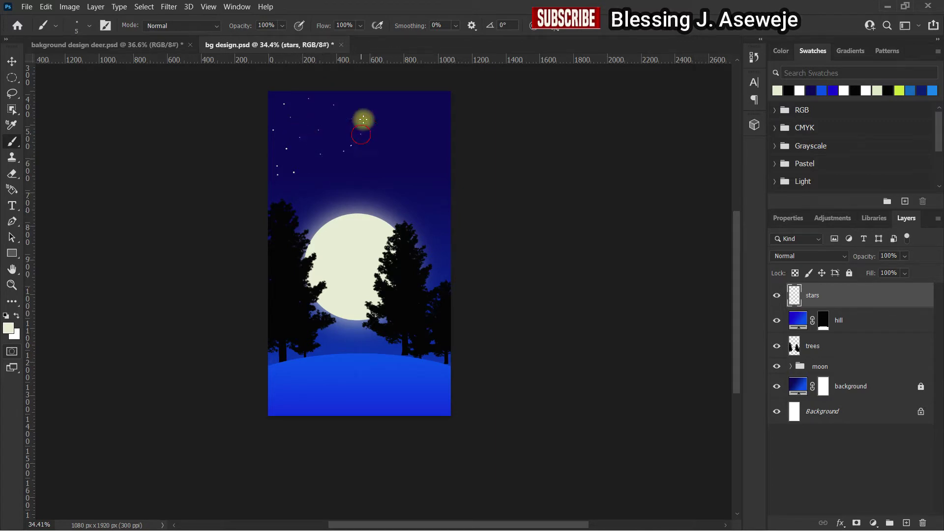
left_click(361, 134)
left_click(366, 100)
left_click(332, 109)
left_click(376, 120)
left_click(382, 146)
left_click(387, 178)
left_click(419, 183)
left_click(424, 181)
left_click(431, 166)
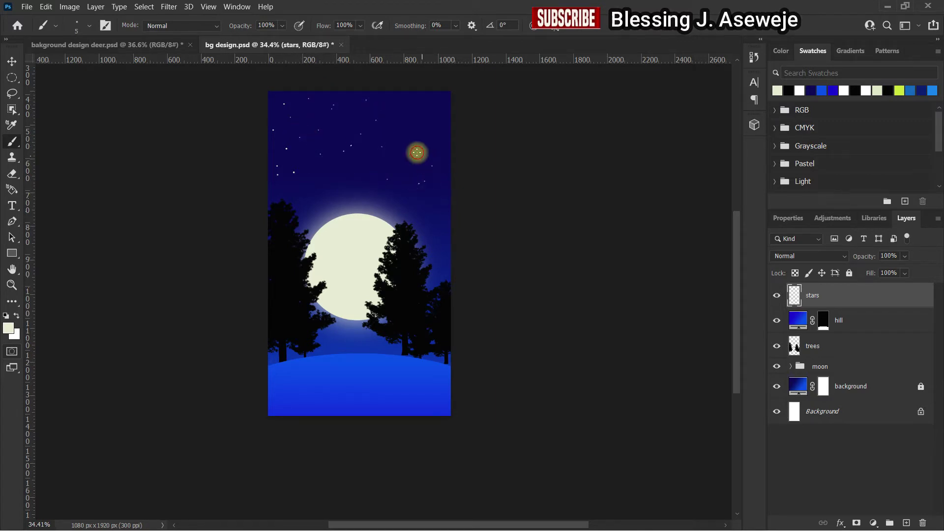
left_click(432, 161)
left_click(393, 112)
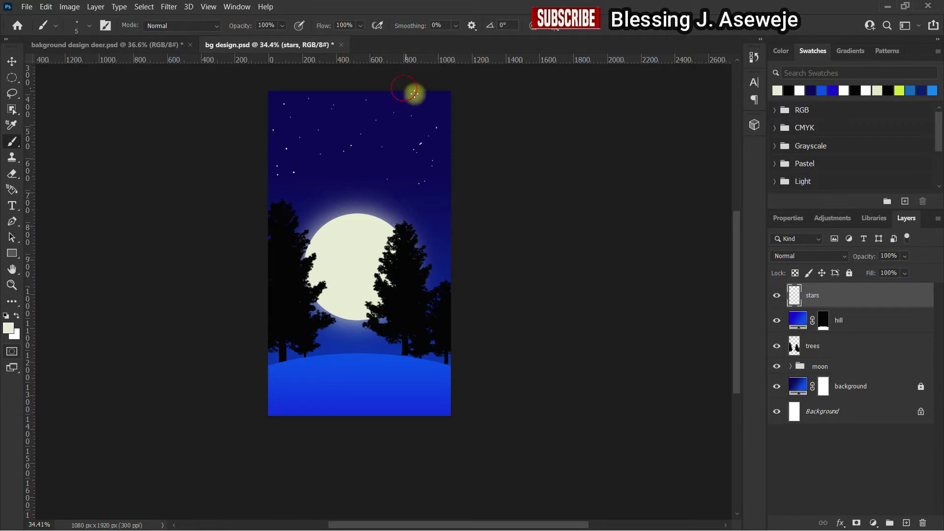
left_click(430, 101)
Enlarge the brush slightly and add bigger stars across the sky and above the trees
key("bracketright")
key("bracketright")
key("bracketright")
left_click(404, 129)
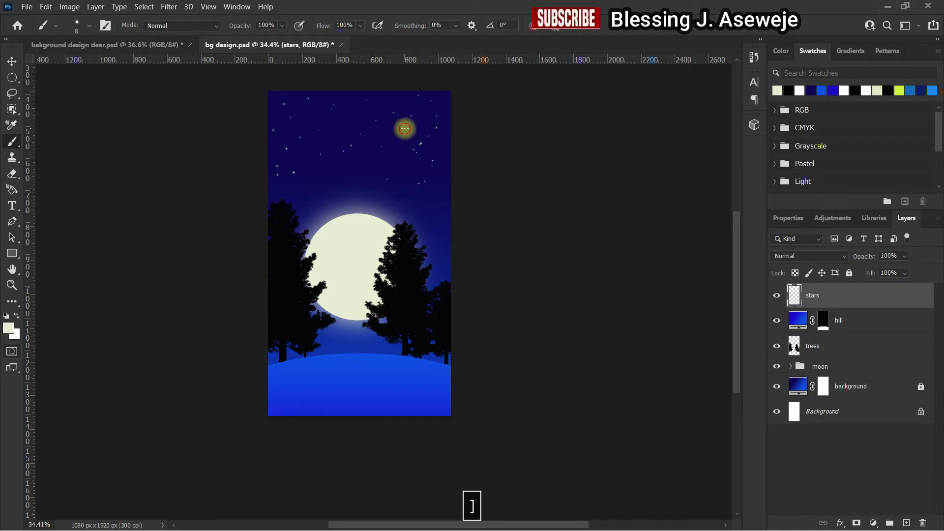
left_click(403, 150)
left_click(403, 168)
left_click(375, 163)
left_click(336, 163)
left_click(332, 179)
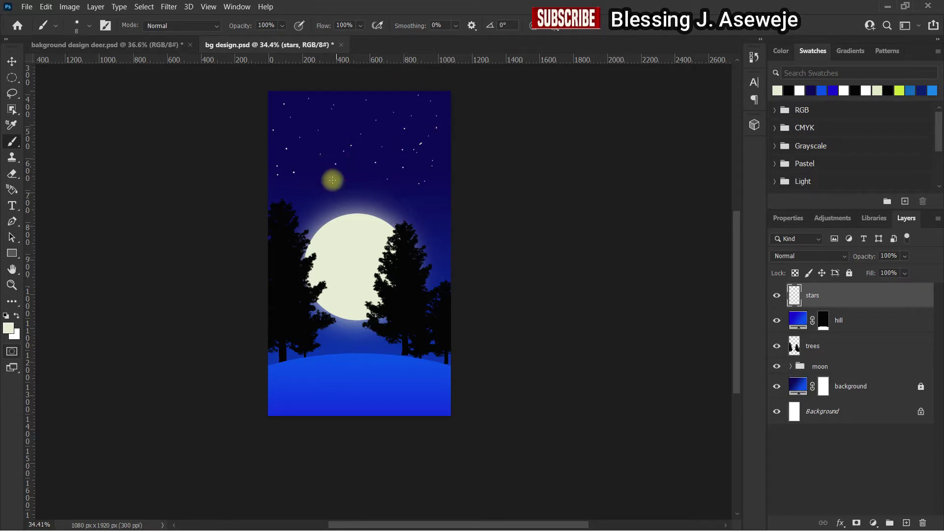
left_click(341, 139)
left_click(329, 123)
left_click(331, 110)
left_click(305, 191)
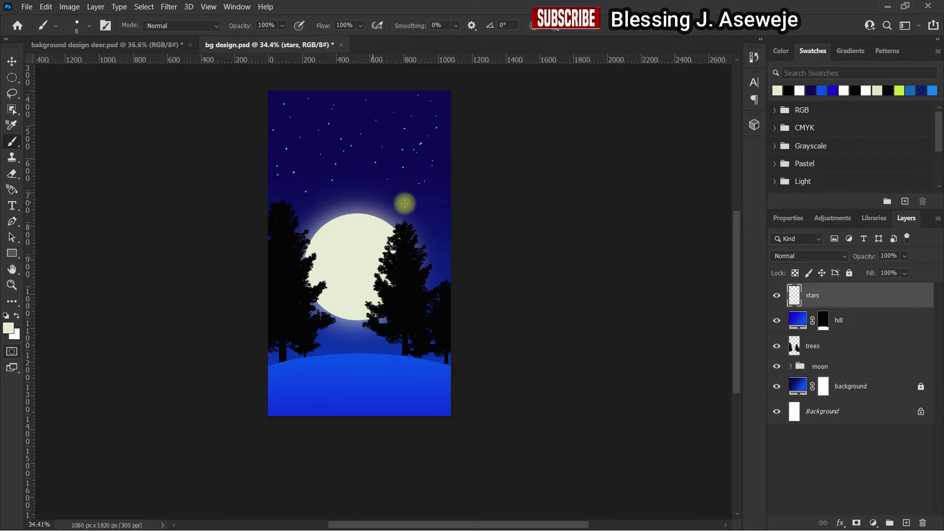
left_click(404, 202)
left_click(438, 205)
left_click(436, 198)
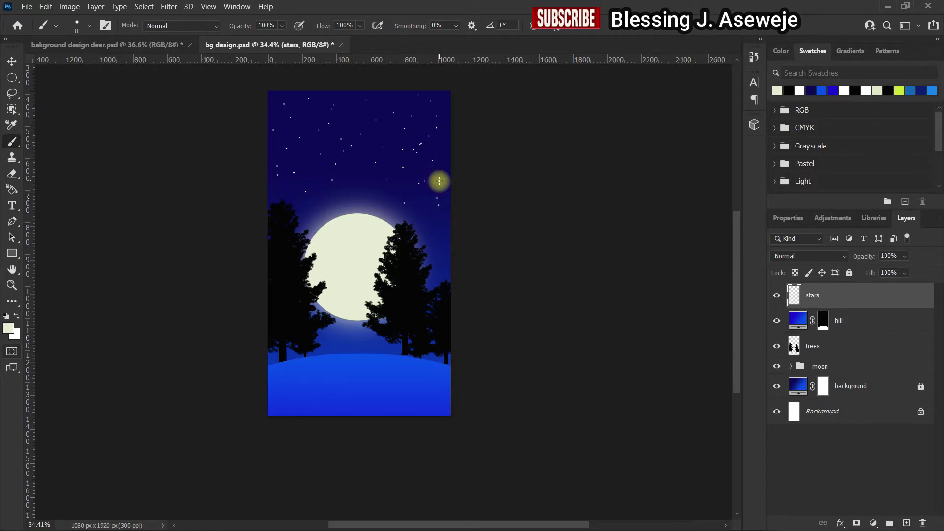
key("bracketleft")
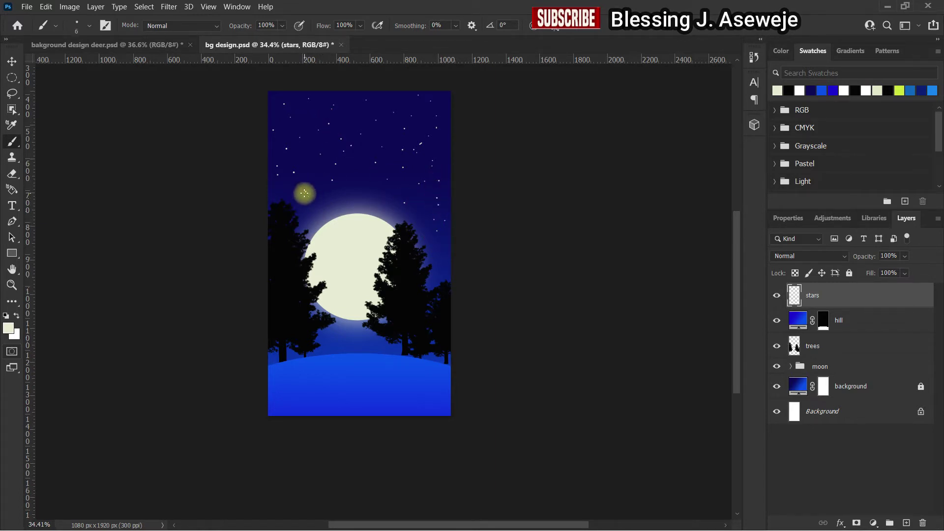
key("bracketright")
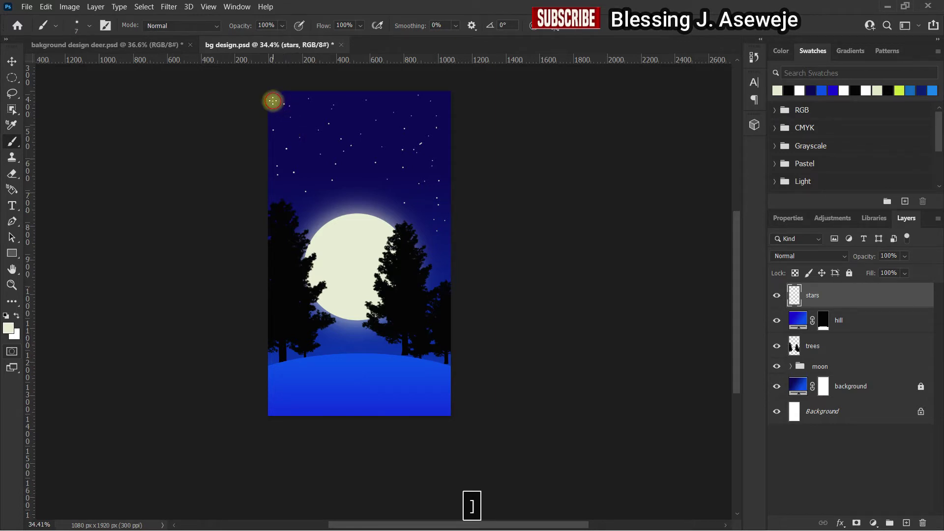
left_click(273, 101)
key("bracketright")
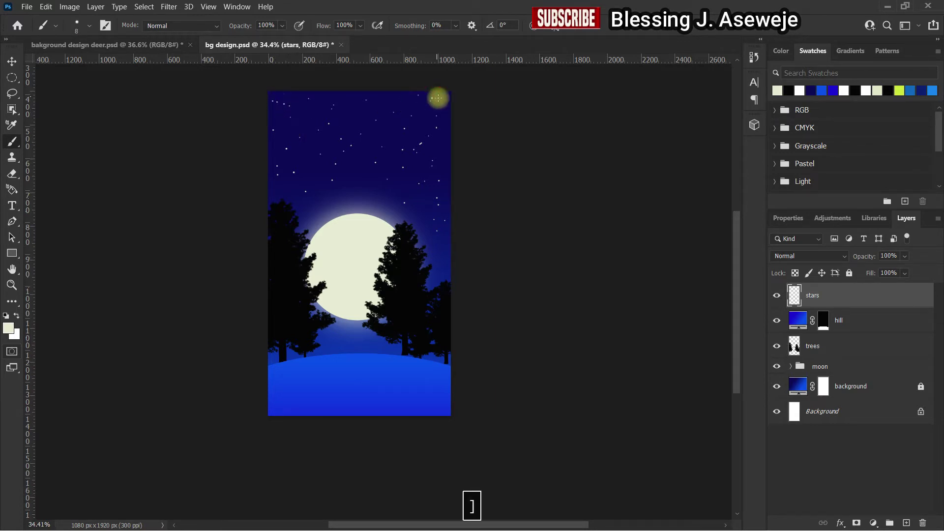
left_click(438, 98)
left_click(387, 147)
left_click(309, 104)
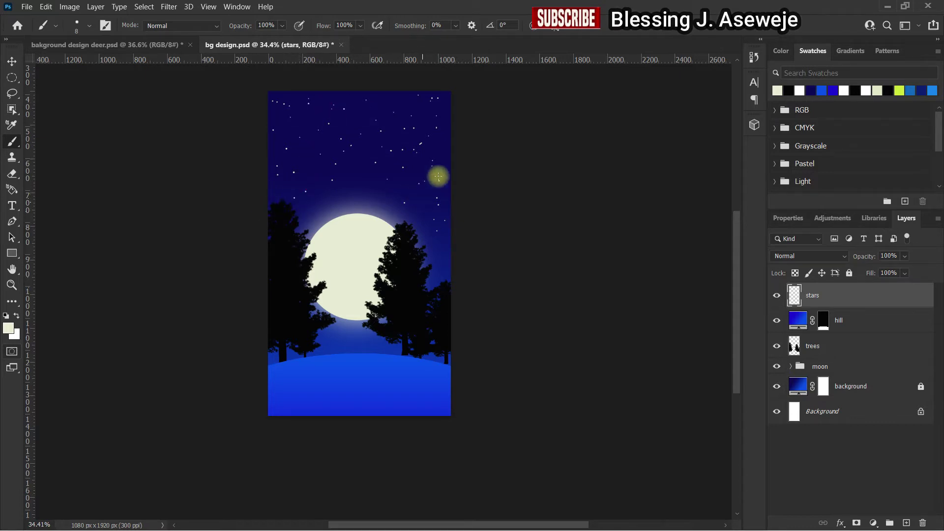
left_click(444, 153)
left_click(445, 186)
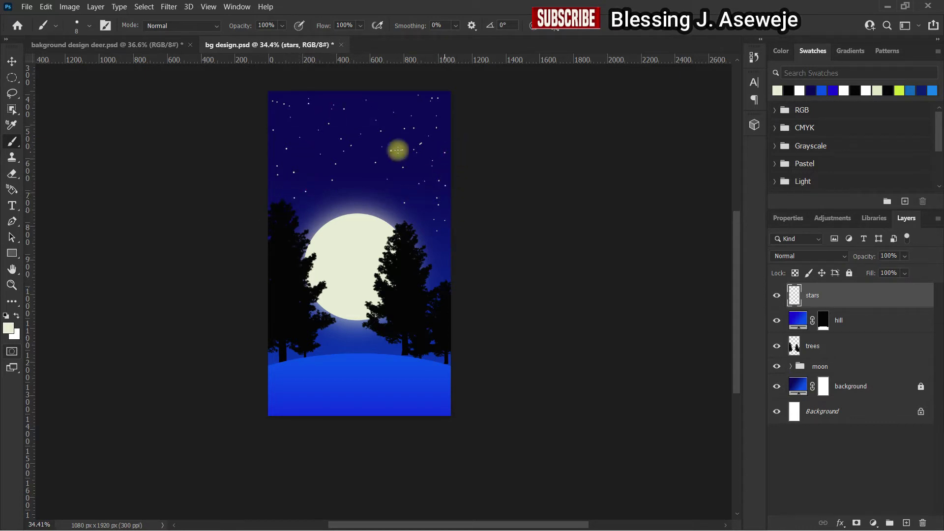
left_click(11, 61)
left_click(94, 144)
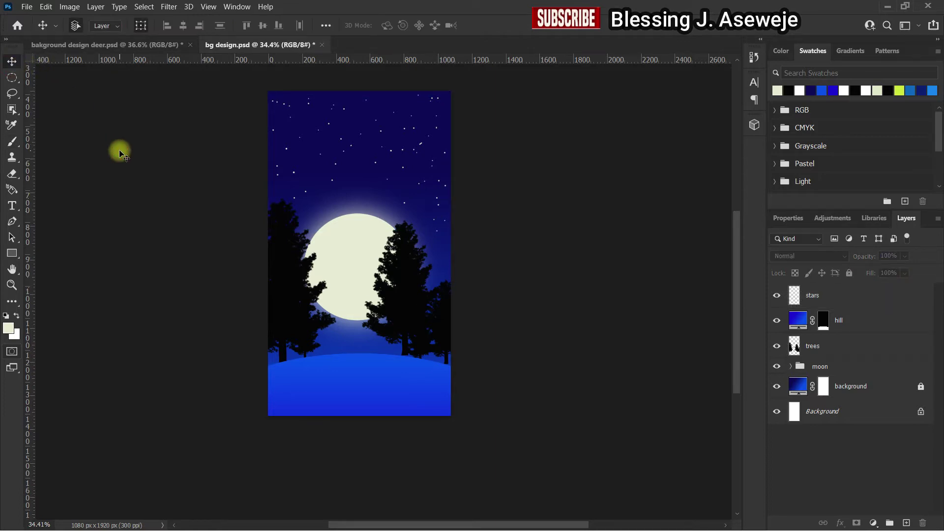
Lasso the right-hand pine and cut it onto its own layer named 'tree2'
left_click(396, 295)
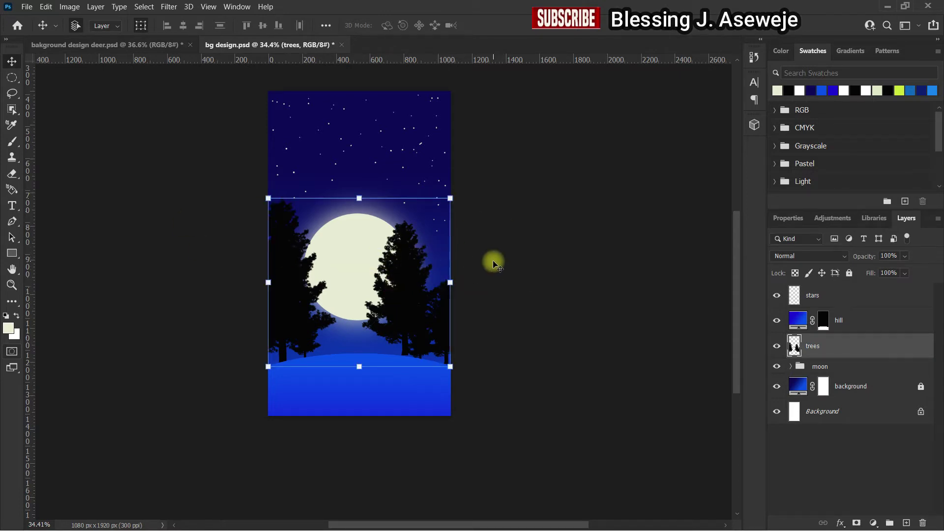
left_click(11, 93)
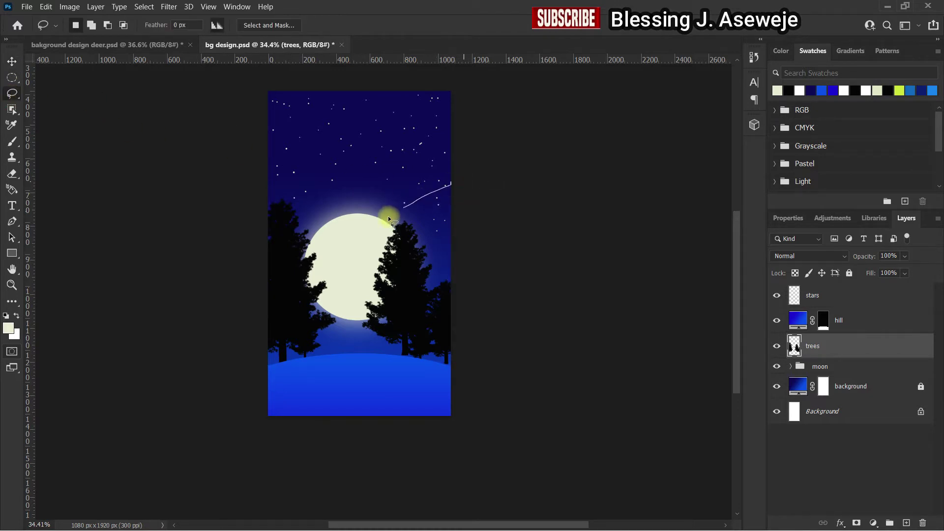
left_click_drag(481, 176, 477, 180)
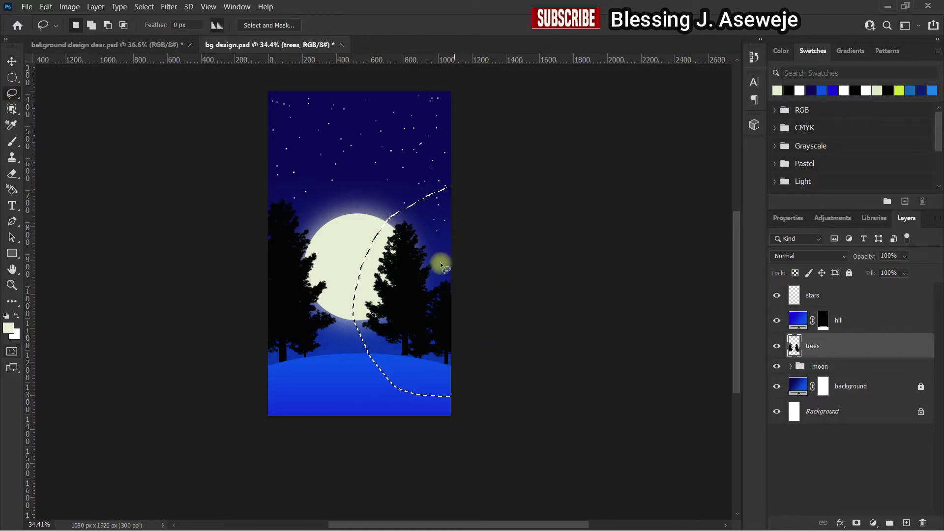
right_click(416, 282)
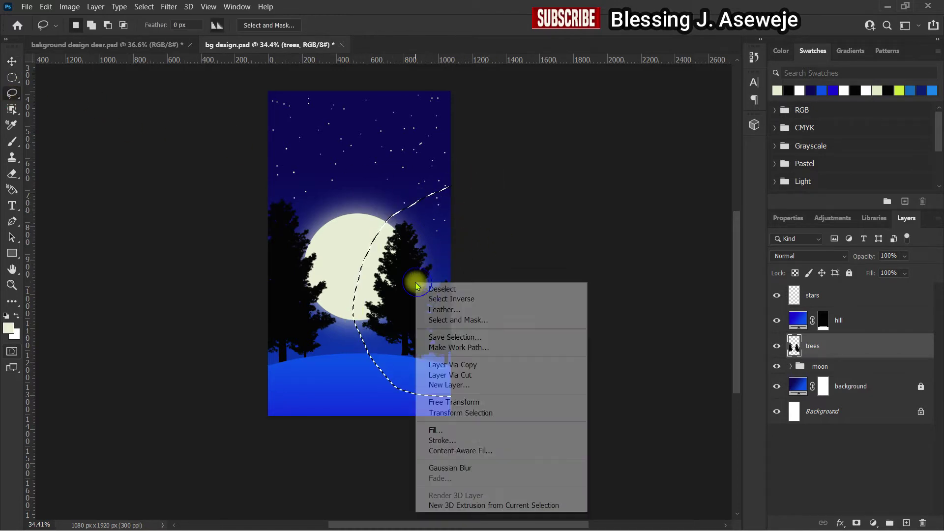
left_click(476, 375)
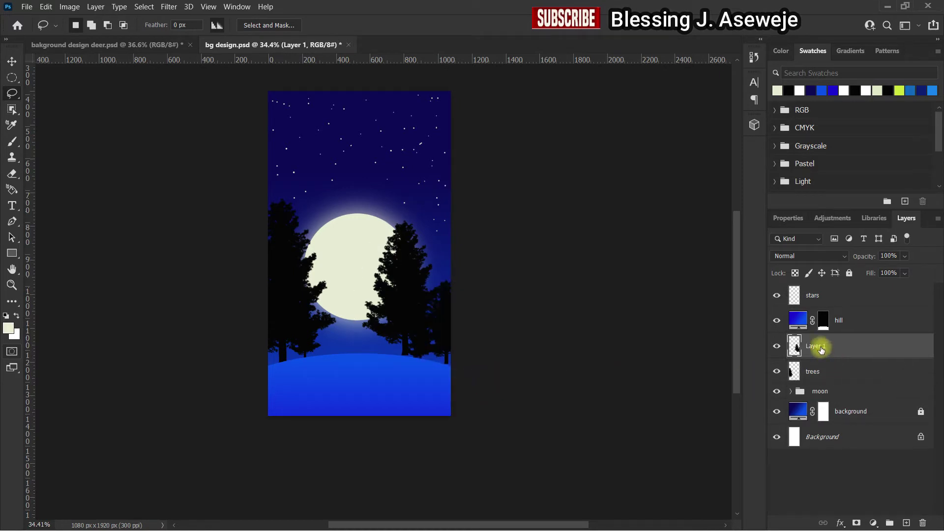
type("tree")
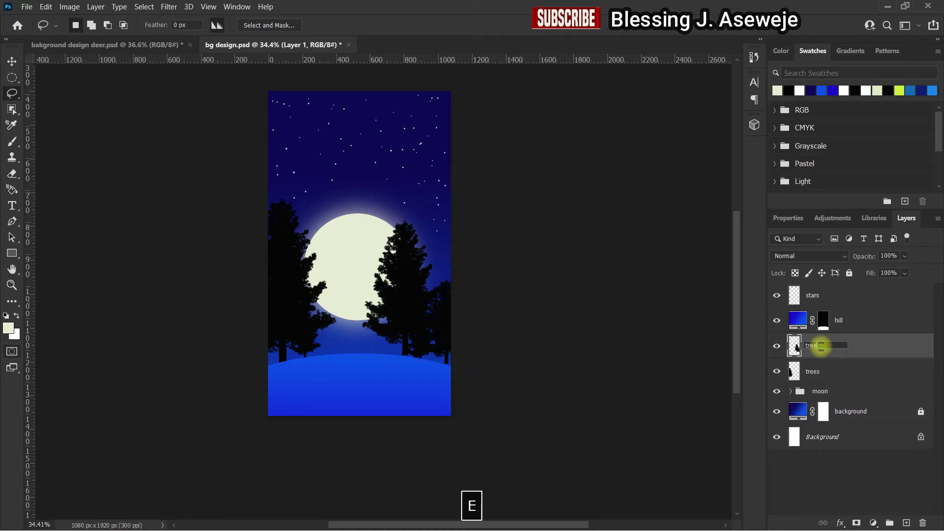
type("2")
left_click(828, 347)
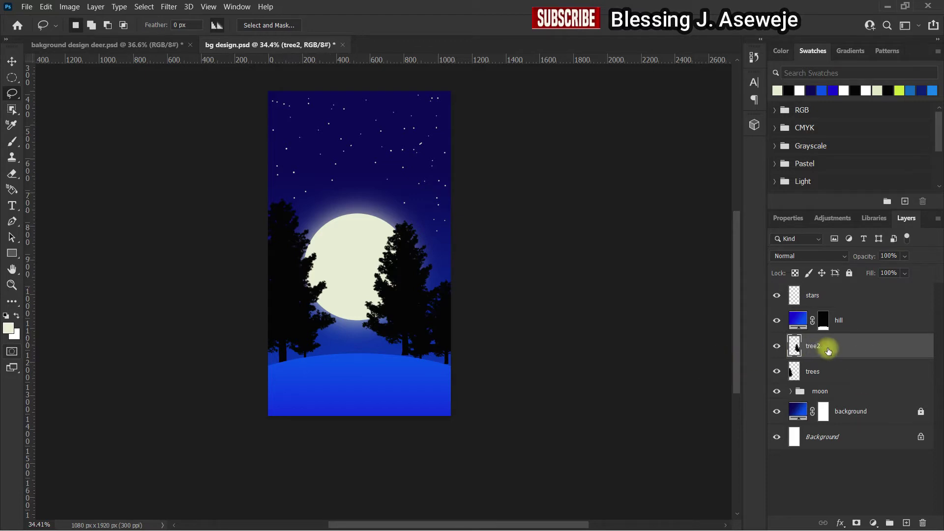
Group the tree2 and trees layers into a group named 'trees'
left_click(827, 375, "shift")
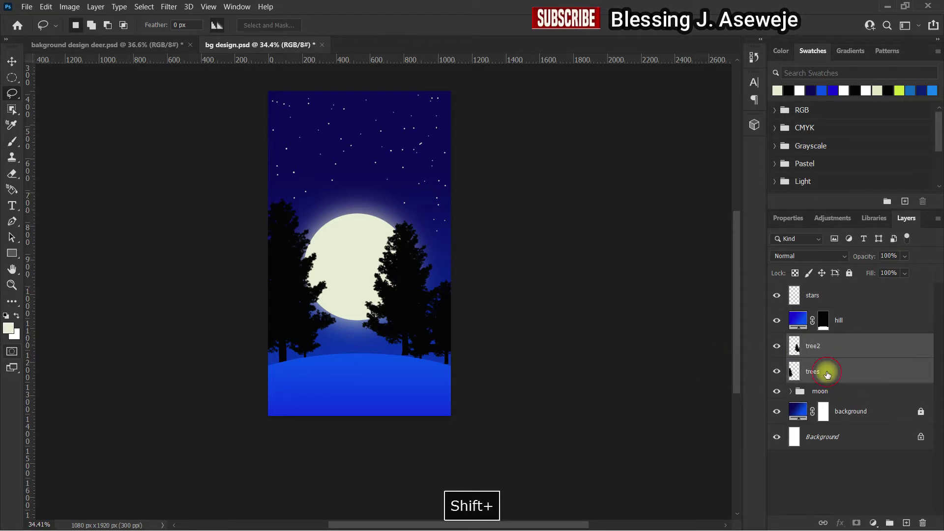
key("ctrl+g")
double_click(831, 342)
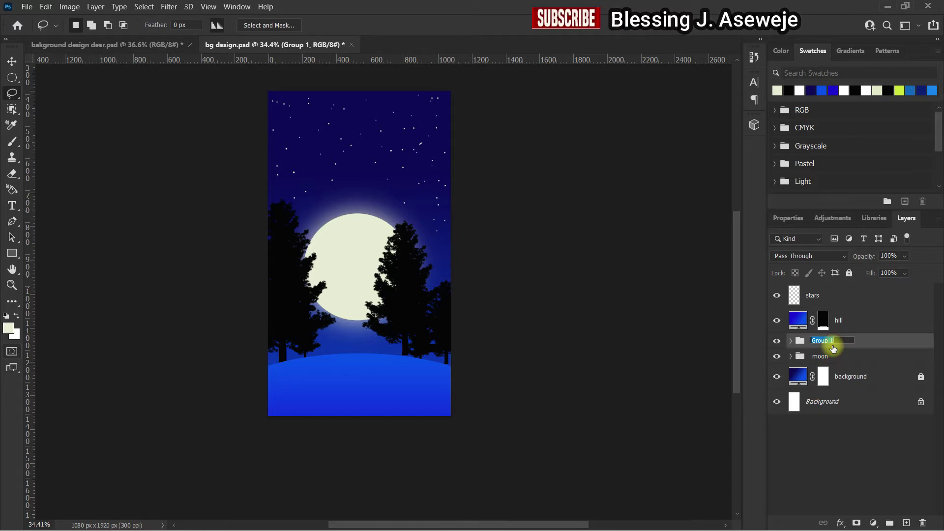
type("trees")
left_click(854, 462)
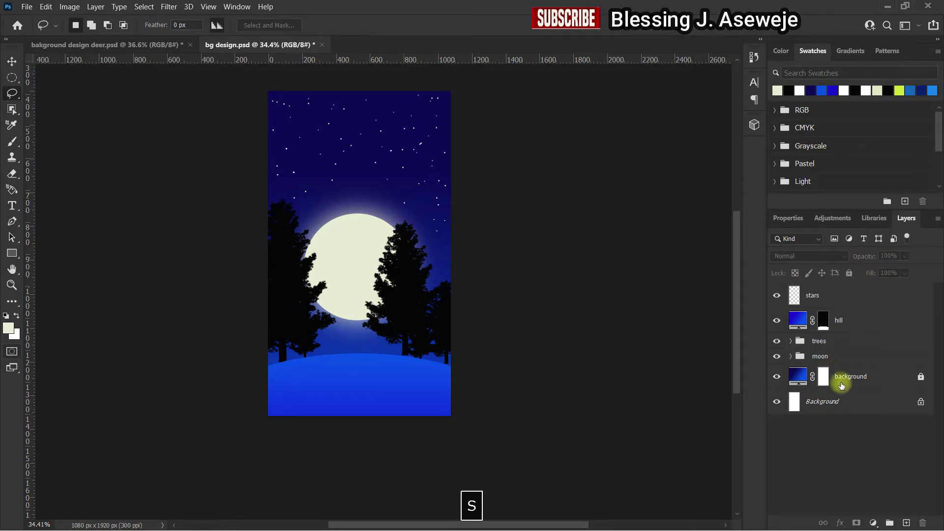
Nudge the tree2 layer's pine slightly to the right
left_click(790, 341)
left_click(828, 362)
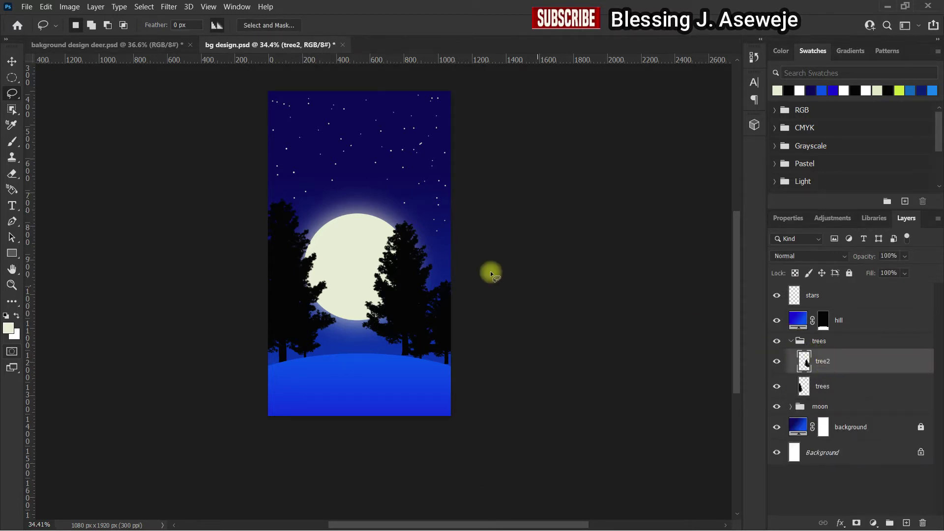
left_click_drag(433, 297, 339, 211)
key("ctrl+z")
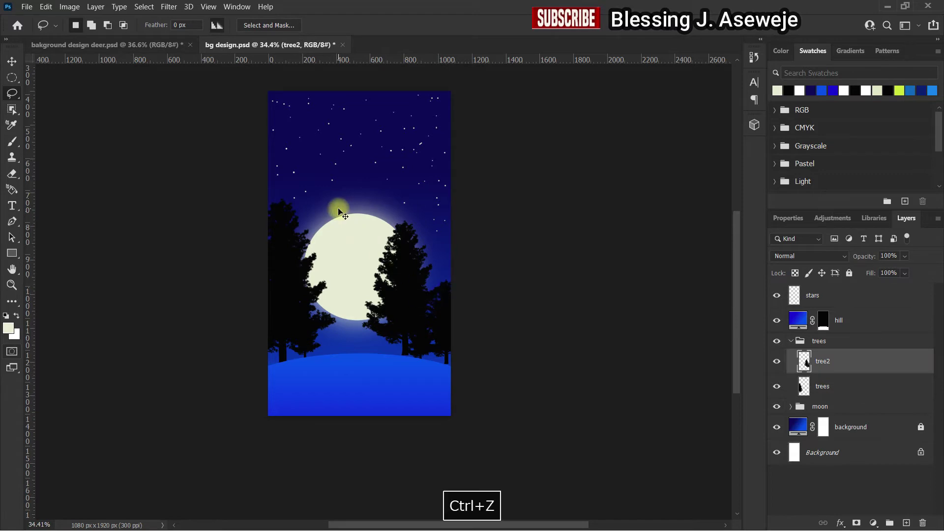
left_click(12, 60)
left_click_drag(394, 276, 397, 278)
left_click(506, 291)
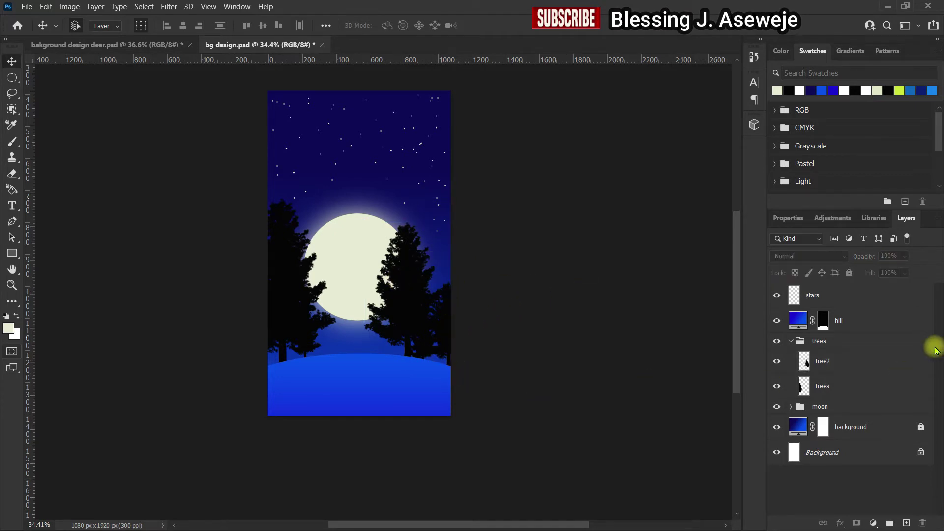
Select the hill layer, zoom in on the hill and pick the Brush tool
left_click(868, 327)
scroll(358, 333, "up", 4)
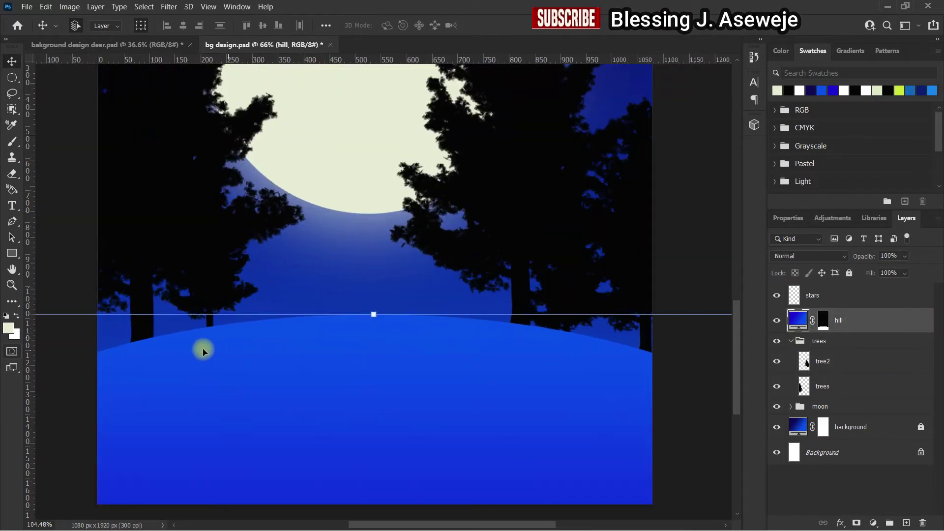
scroll(218, 360, "up", 2)
scroll(211, 359, "down", 2)
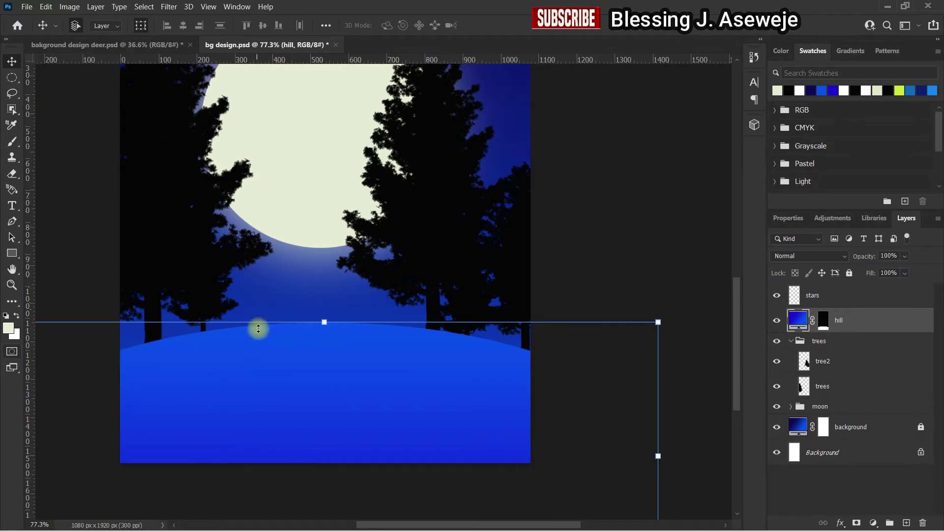
scroll(257, 340, "down", 2)
left_click(14, 146)
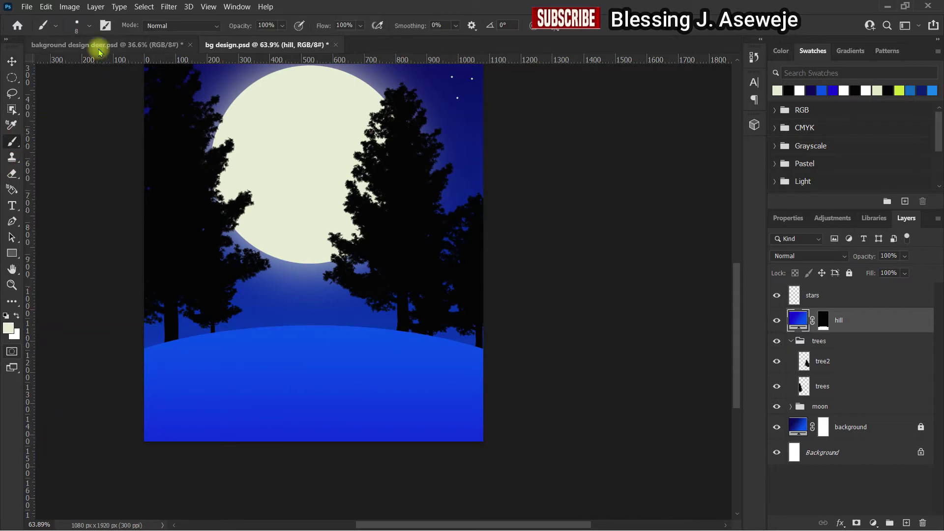
Restore the Legacy Brushes set from the brush preset picker's options menu
left_click(78, 29)
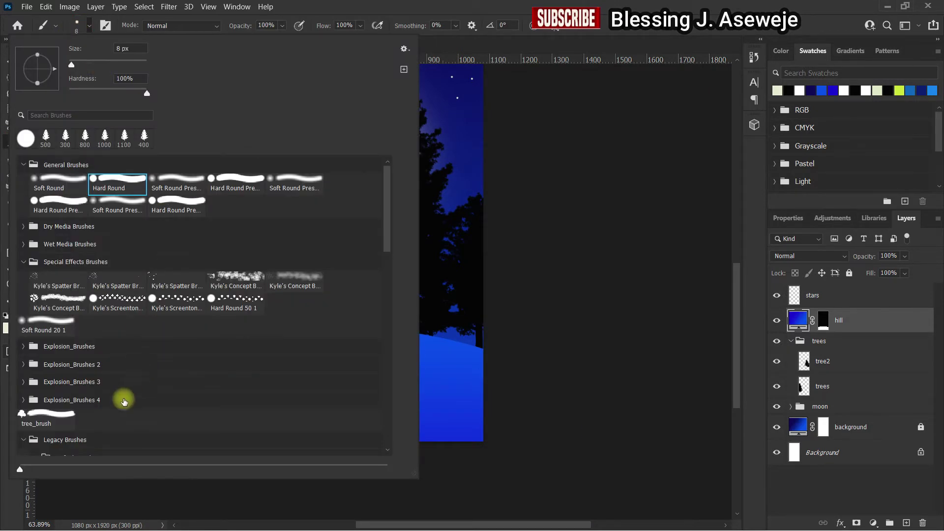
scroll(127, 403, "down", 3)
scroll(85, 362, "down", 1)
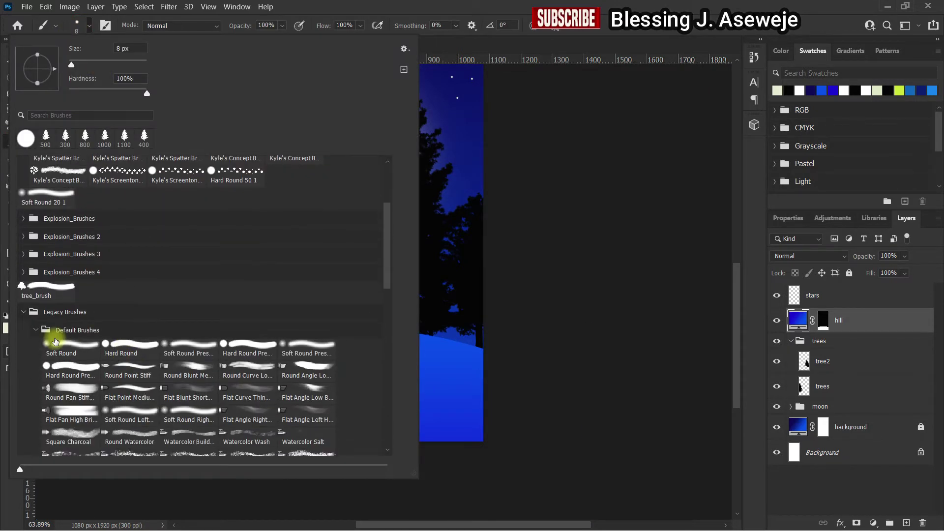
left_click(23, 313)
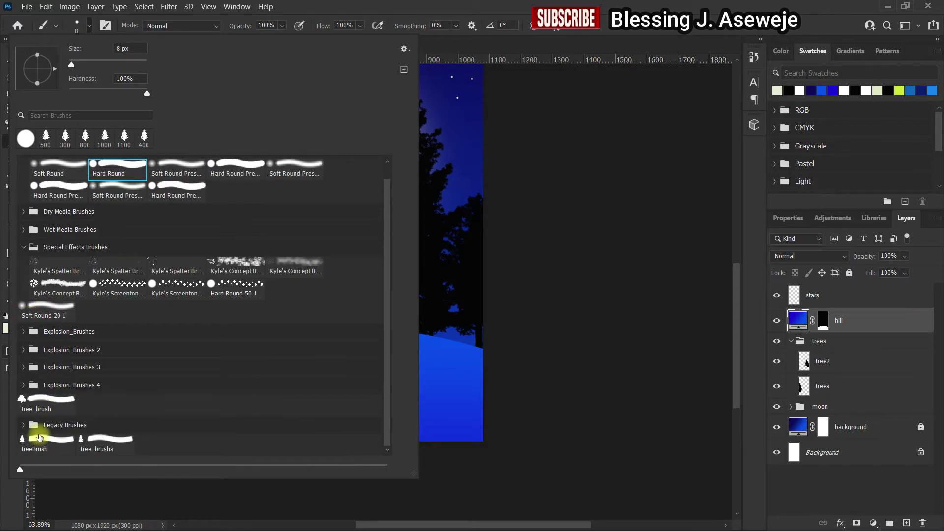
left_click(22, 426)
scroll(77, 391, "down", 6)
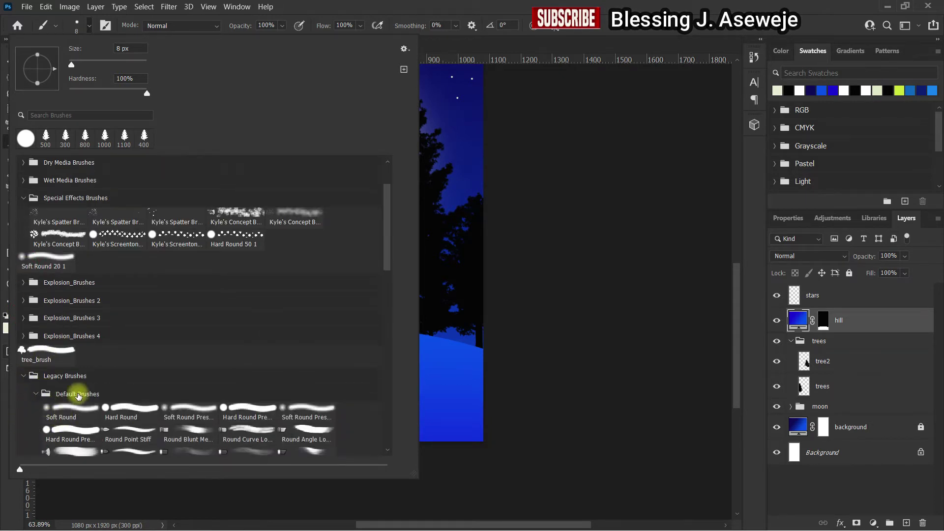
scroll(80, 366, "down", 3)
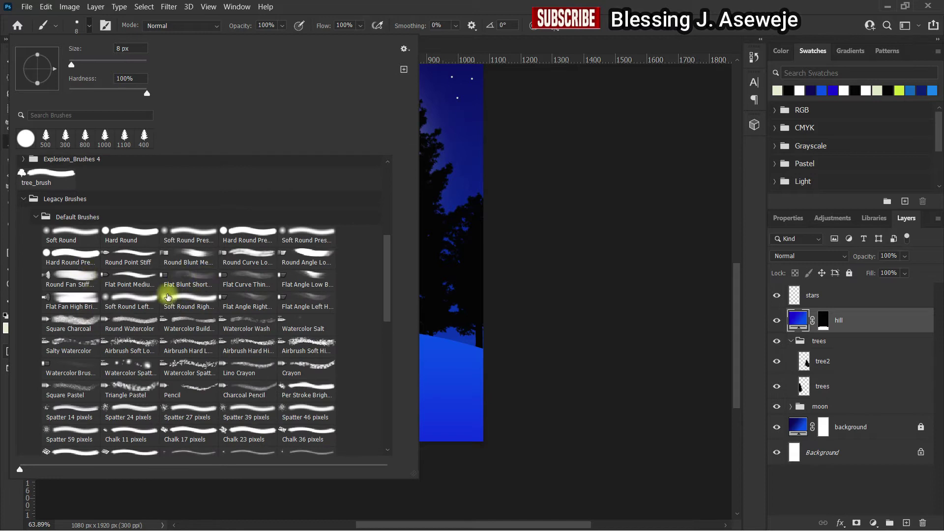
left_click(404, 48)
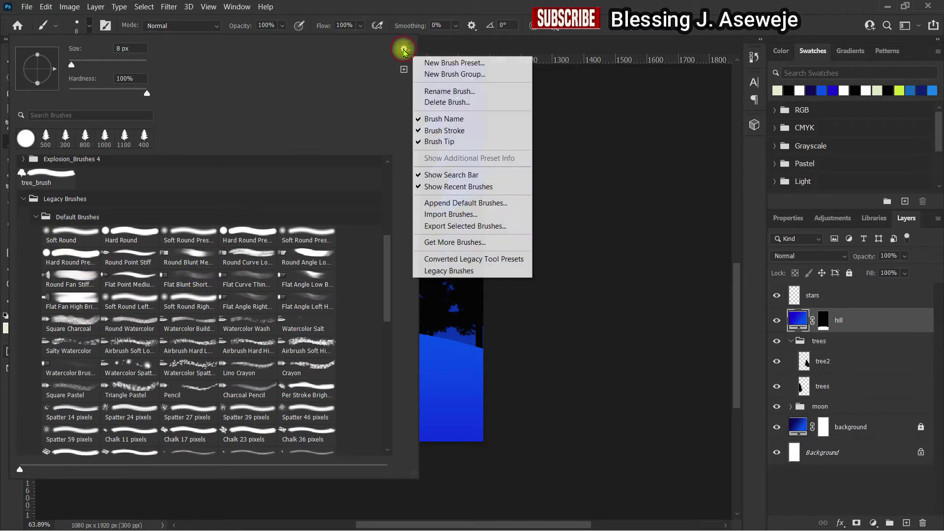
left_click(449, 270)
left_click(465, 211)
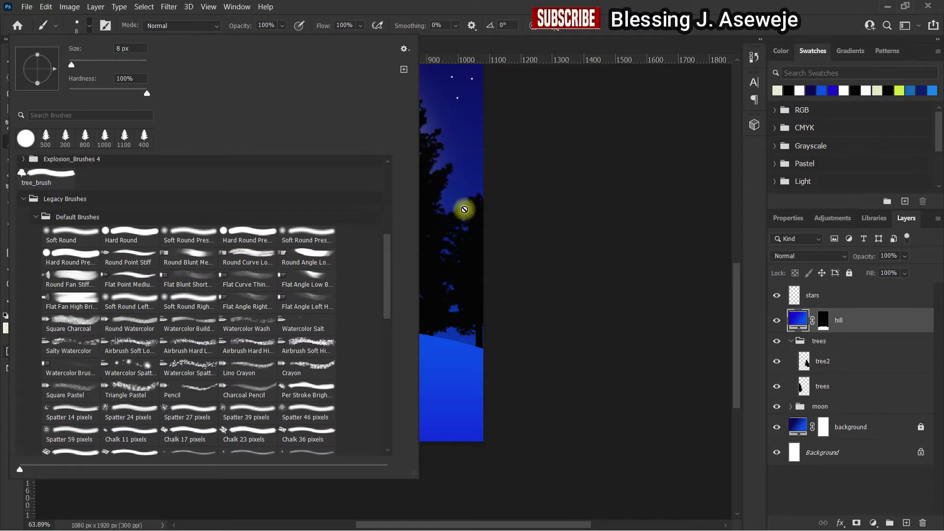
Select the Dune Grass brush at 112 px from the legacy brushes
scroll(32, 214, "down", 8)
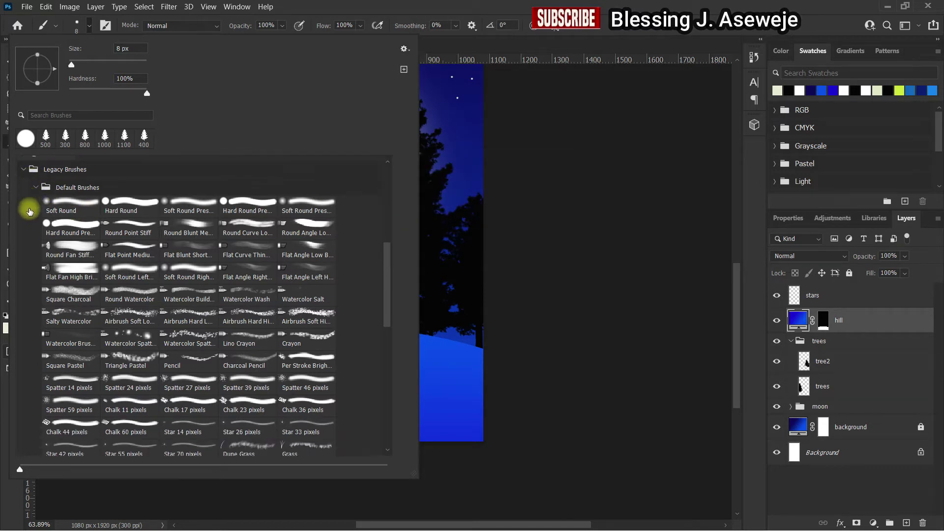
scroll(37, 247, "down", 6)
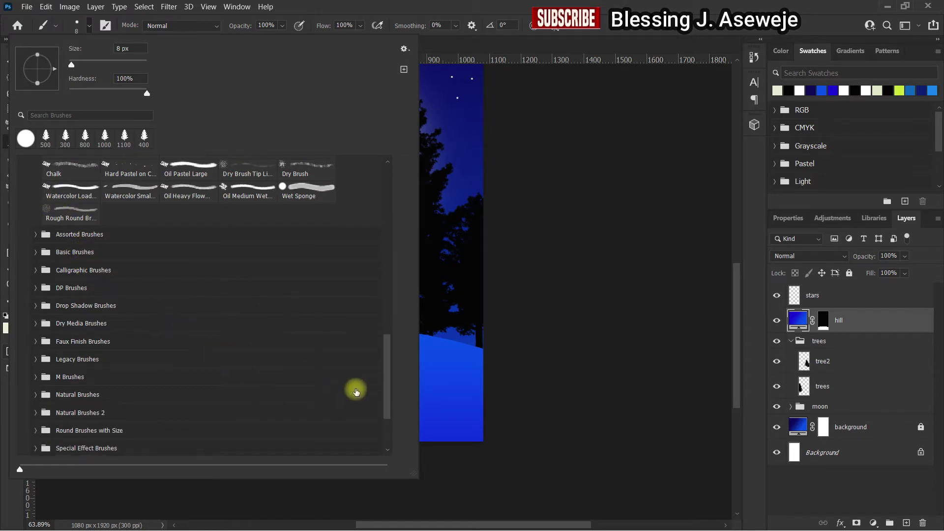
mouse_move(390, 400)
left_mouse_down()
mouse_move(392, 284)
mouse_move(397, 333)
left_mouse_up()
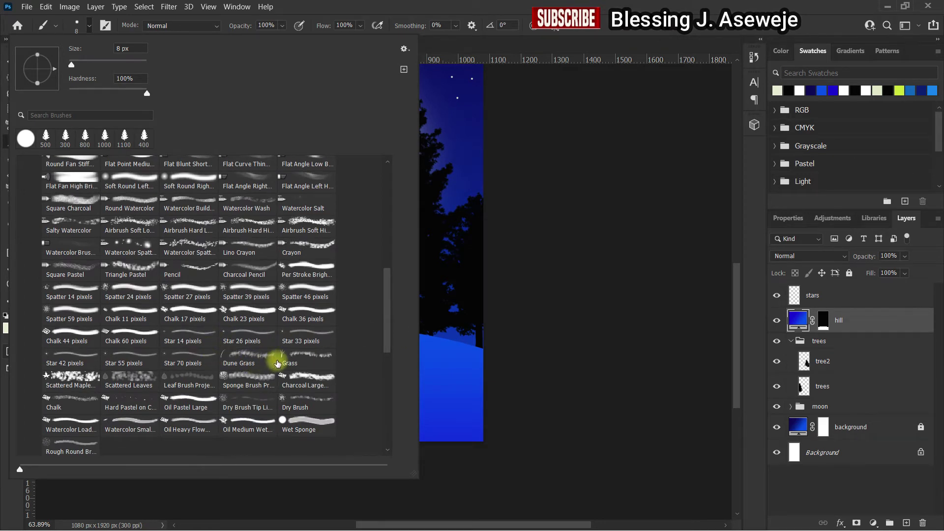
left_click(241, 363)
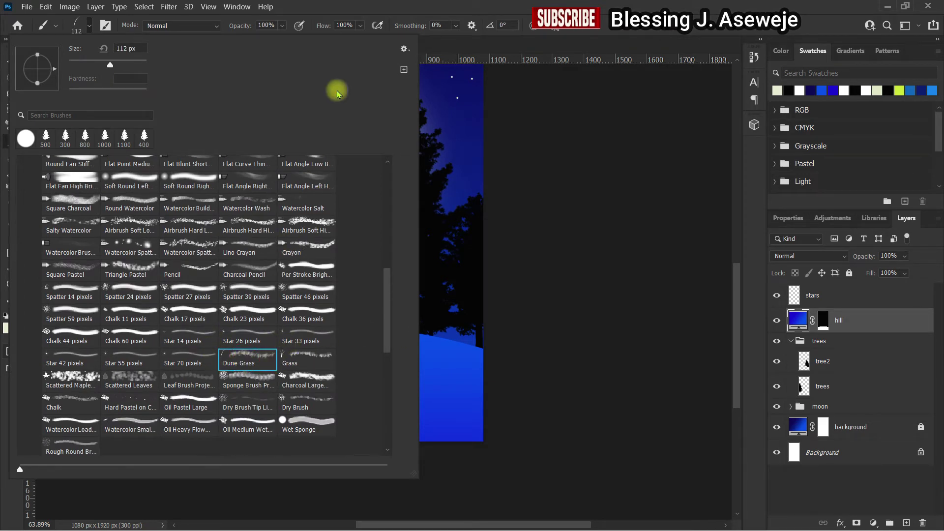
left_click(598, 41)
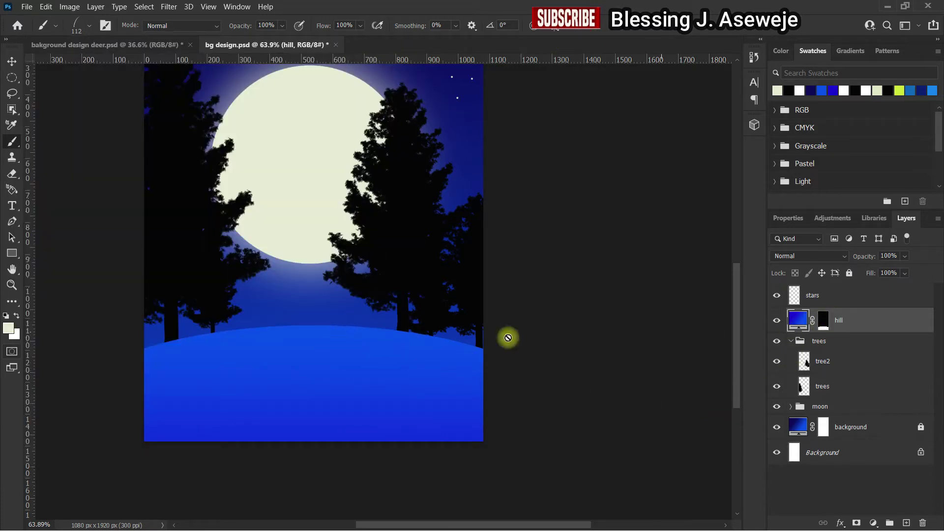
Rasterize the hill fill and try Dune Grass strokes across its top, undoing them
left_click(381, 366)
left_click(457, 220)
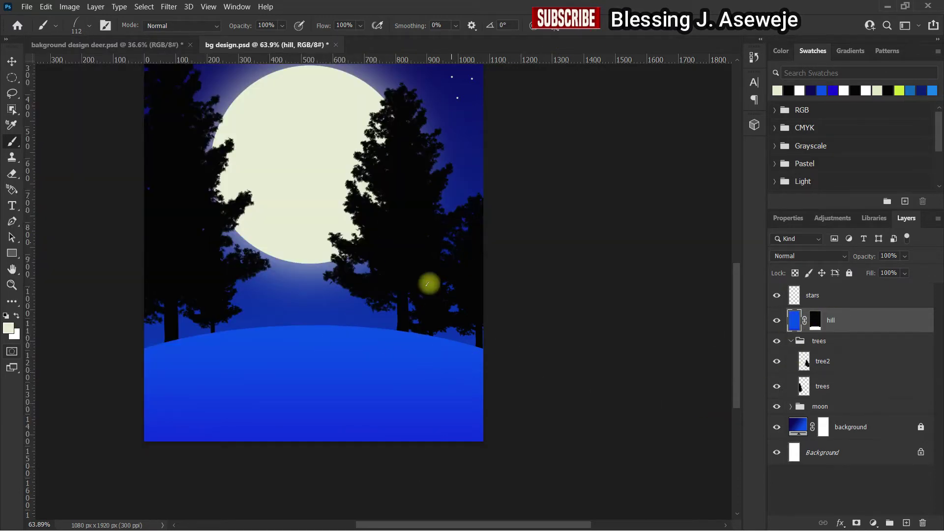
mouse_move(364, 339)
left_mouse_down()
mouse_move(362, 319)
mouse_move(357, 331)
mouse_move(271, 317)
mouse_move(162, 339)
mouse_move(146, 354)
left_mouse_up()
key("ctrl+z")
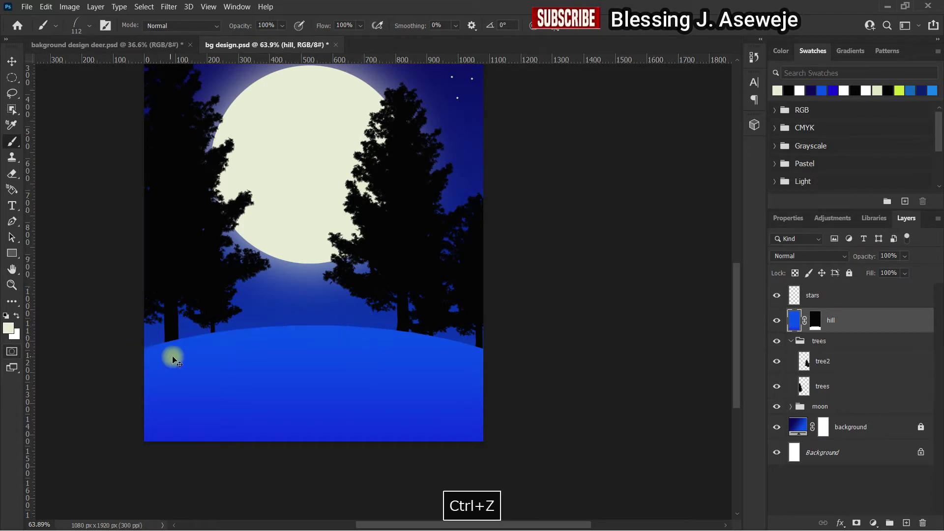
mouse_move(508, 374)
left_mouse_down()
mouse_move(242, 333)
mouse_move(118, 355)
left_mouse_up()
key("ctrl+z")
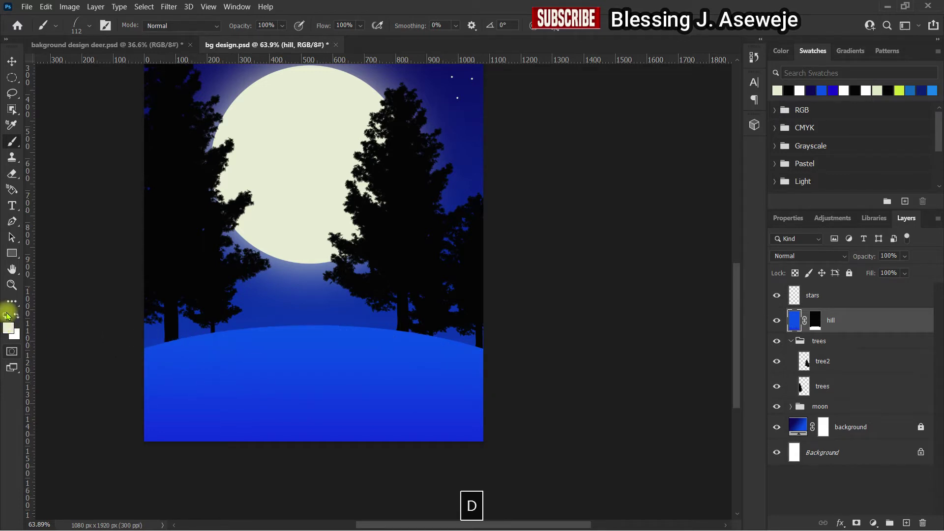
Paint white Dune Grass blades on the hill's layer mask along its top edge
key("d")
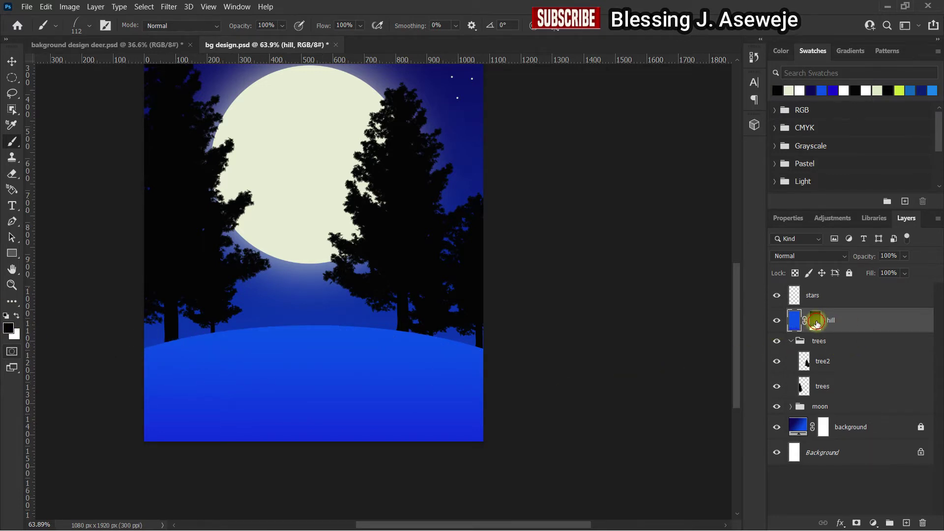
left_click(816, 322)
key("x")
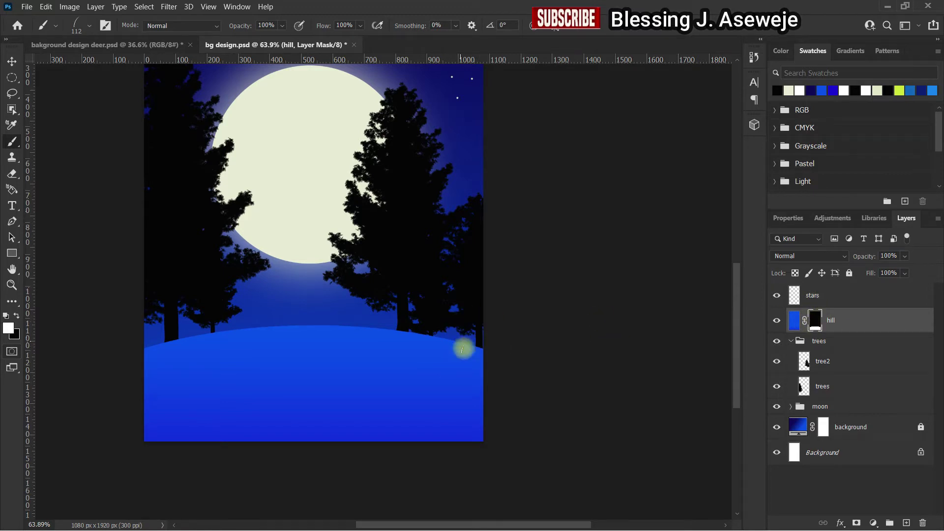
left_click_drag(438, 337, 361, 326)
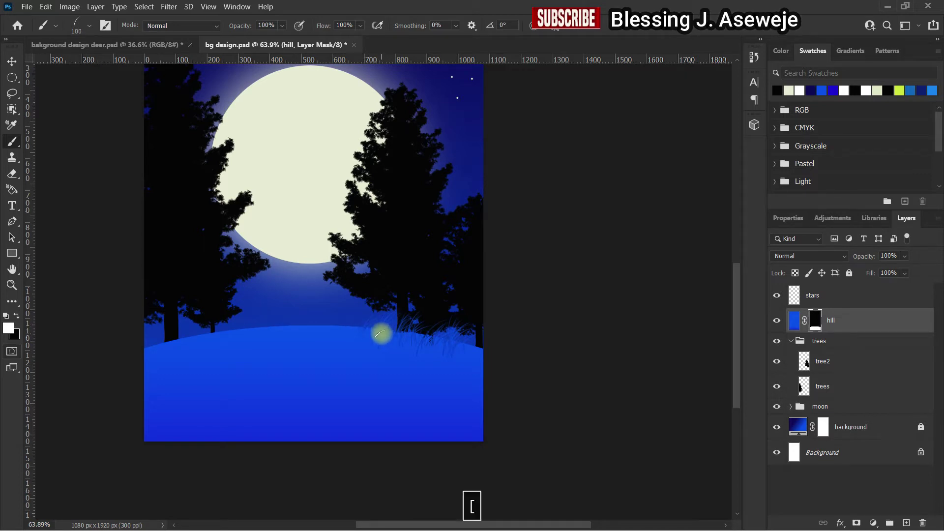
key("bracketleft")
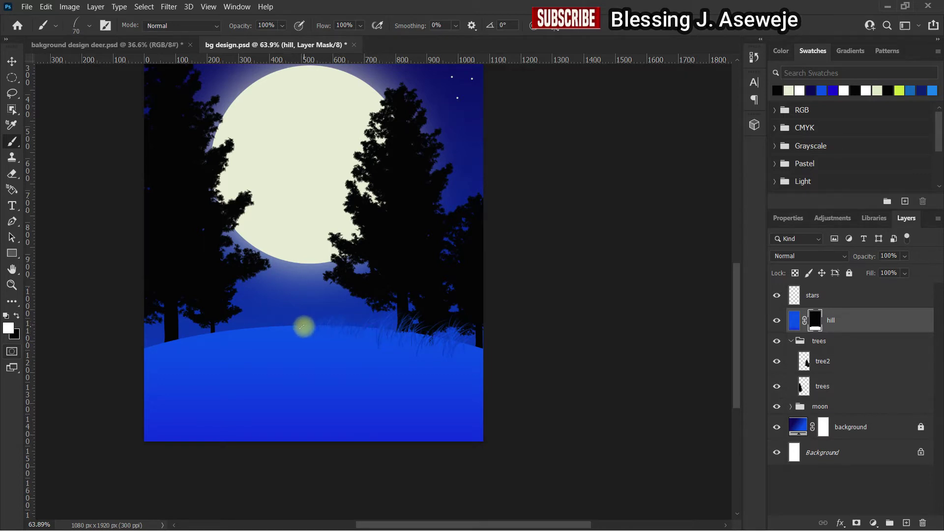
left_click_drag(272, 327, 138, 346)
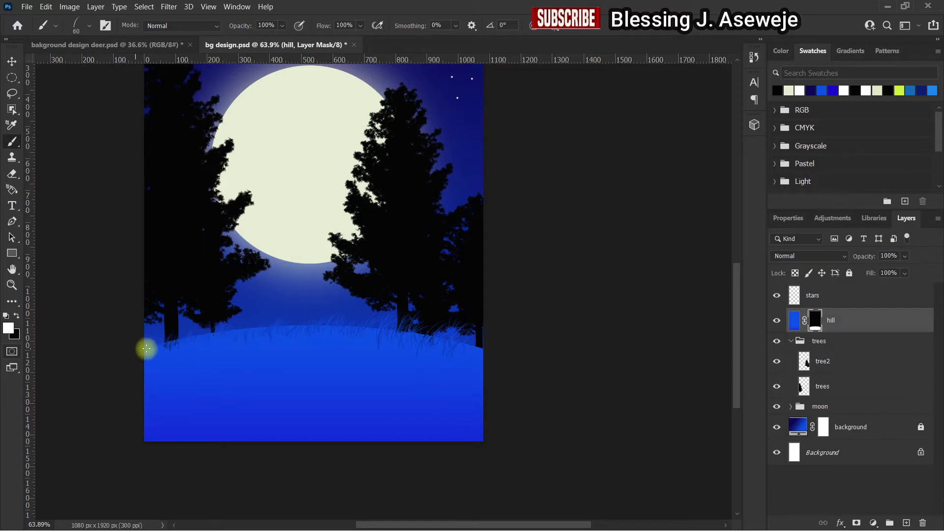
key("ctrl+z")
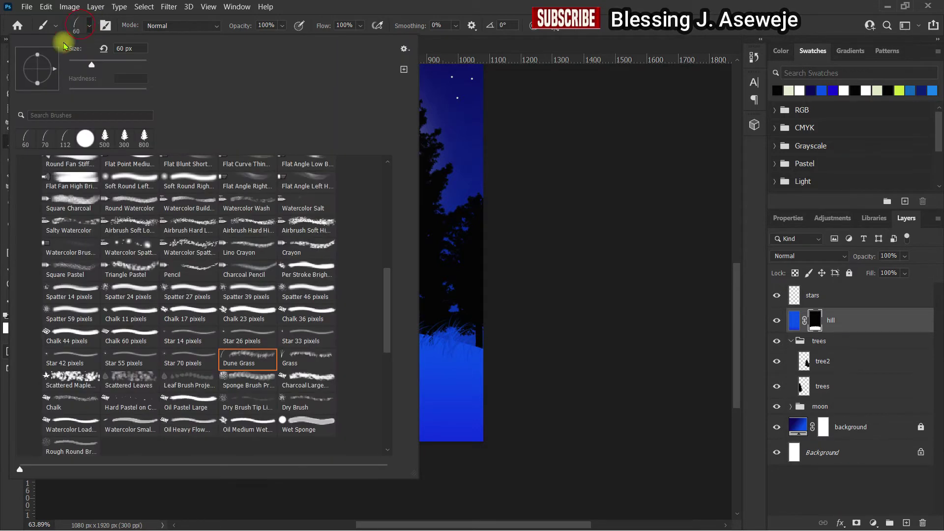
Tilt the Dune Grass brush angle to 71°
left_click(79, 25)
mouse_move(28, 63)
left_mouse_down()
mouse_move(51, 69)
mouse_move(42, 44)
left_mouse_up()
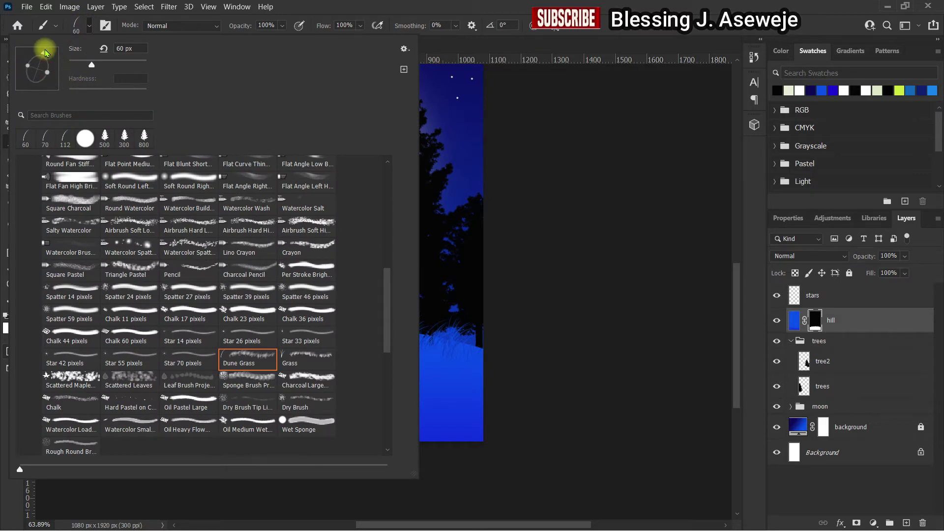
left_click(574, 30)
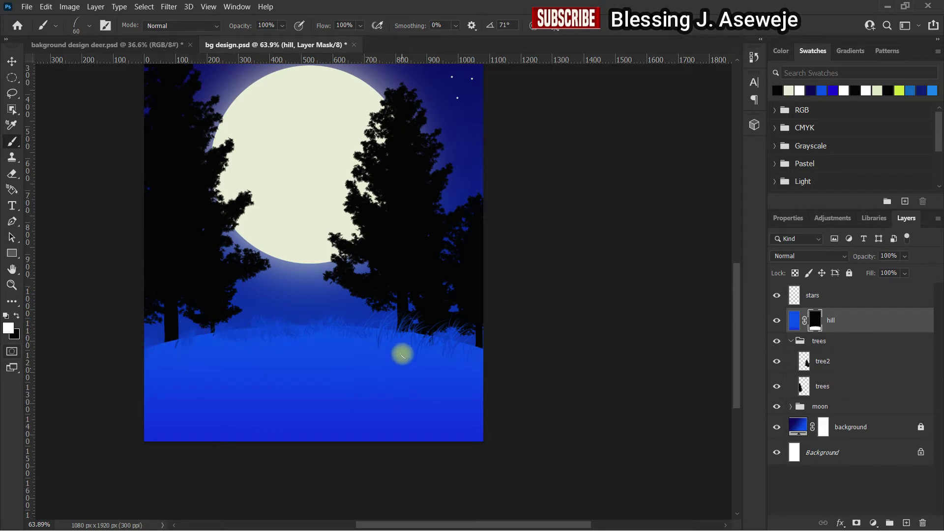
Zoom out, switch to the Move tool and deselect the hill layer to view the full scene
scroll(343, 329, "up", 3)
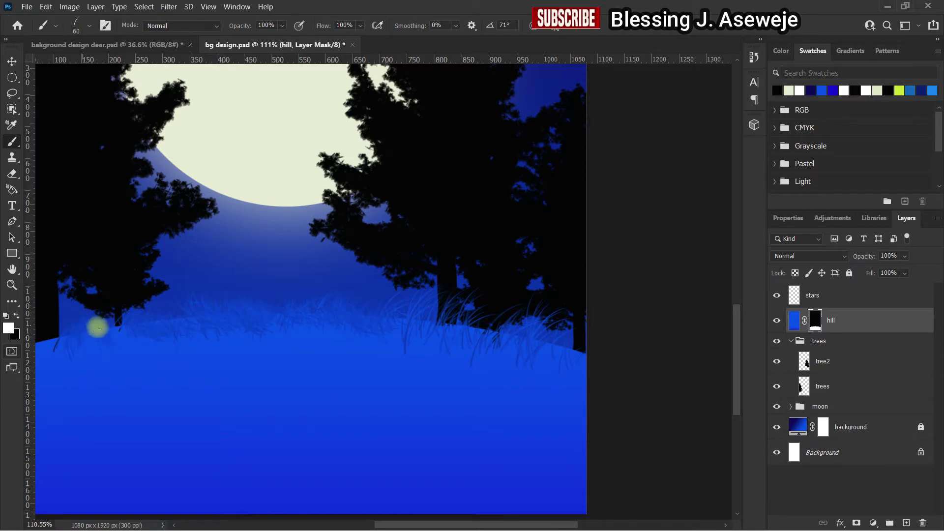
scroll(476, 341, "down", 2)
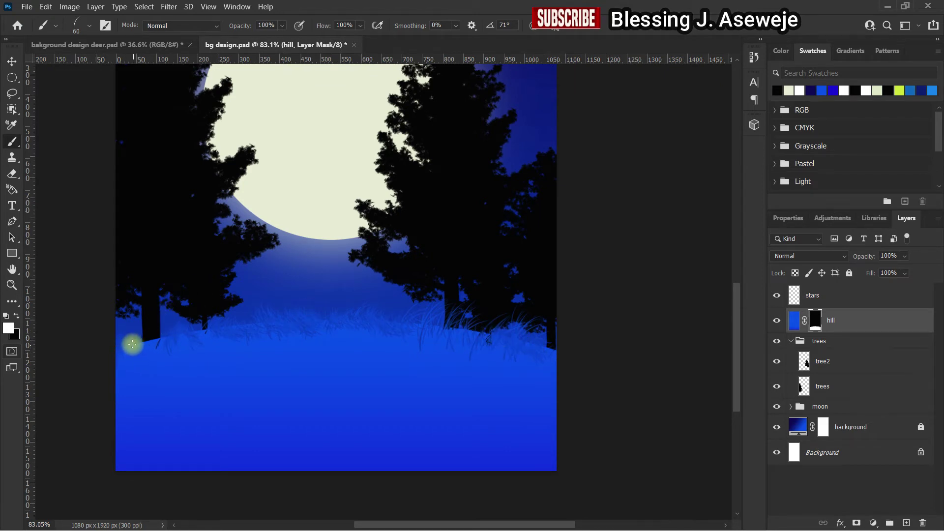
scroll(351, 324, "down", 2)
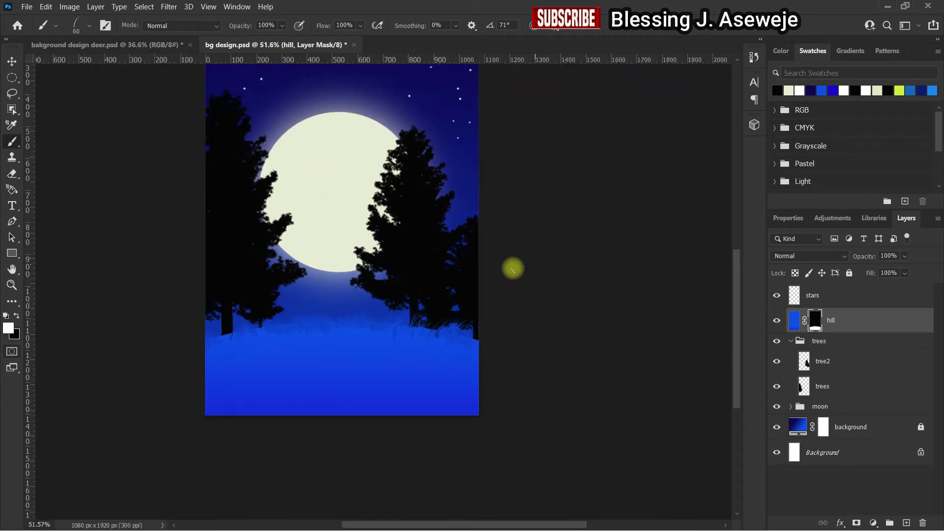
scroll(300, 291, "down", 3)
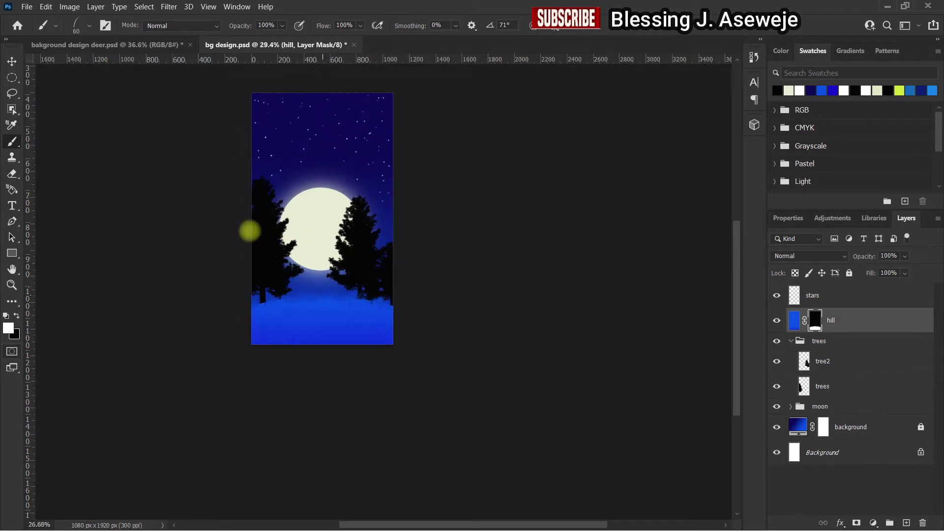
left_click(12, 61)
left_click(628, 206)
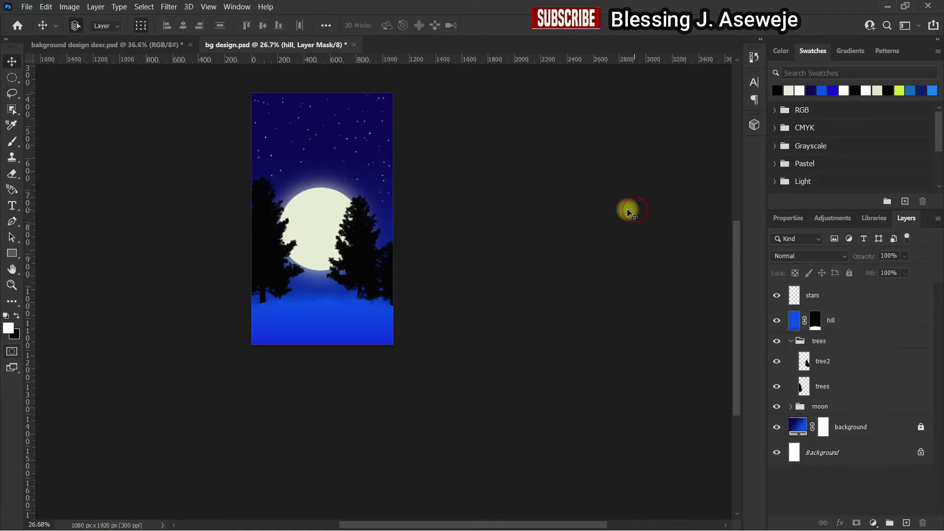
scroll(331, 236, "up", 1)
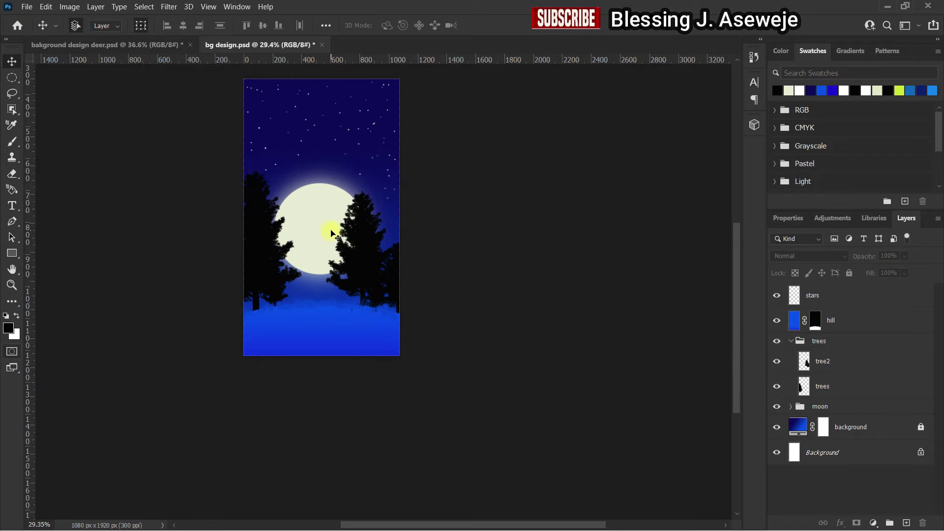
key("super+d")
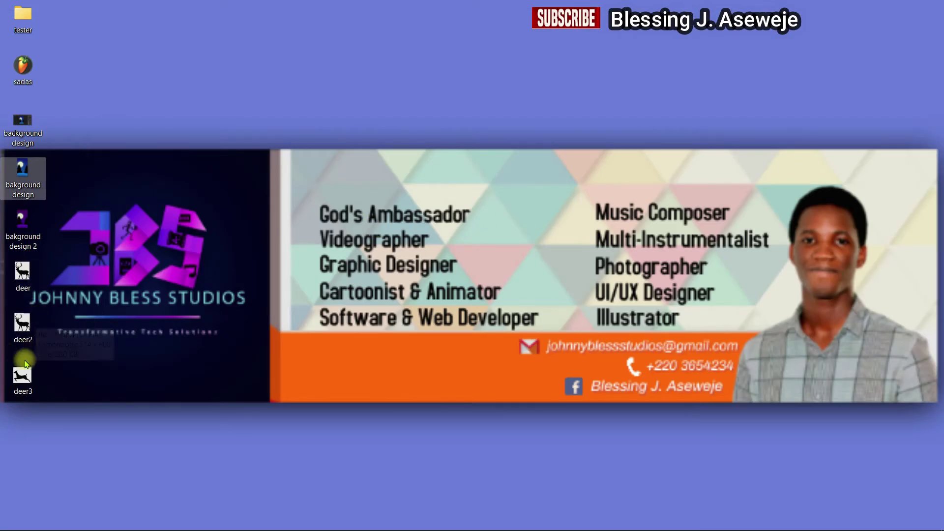
Drag the deer silhouette PNG from the desktop into bg design.psd as a new 'deer' layer
left_click(22, 377)
left_click(23, 345)
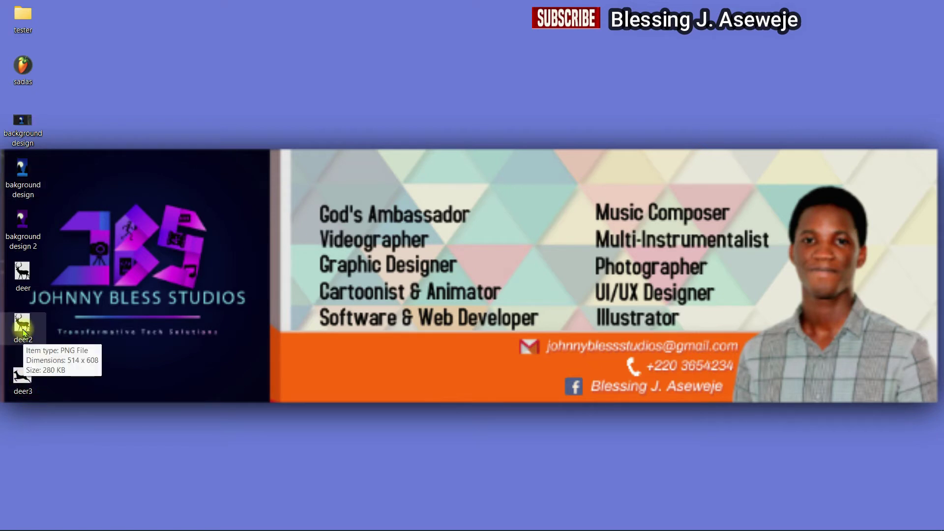
left_click(23, 272)
left_click_drag(22, 272, 25, 276)
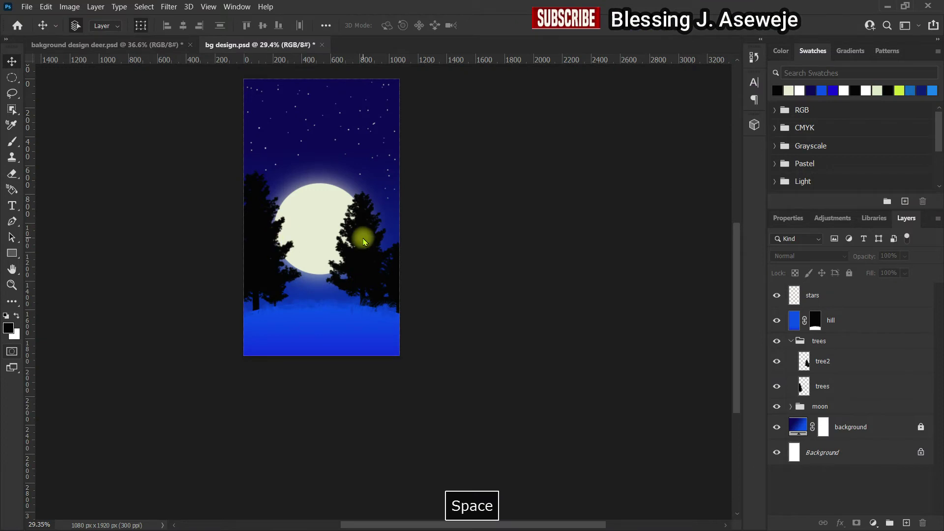
scroll(358, 237, "down", 2)
scroll(350, 241, "up", 5)
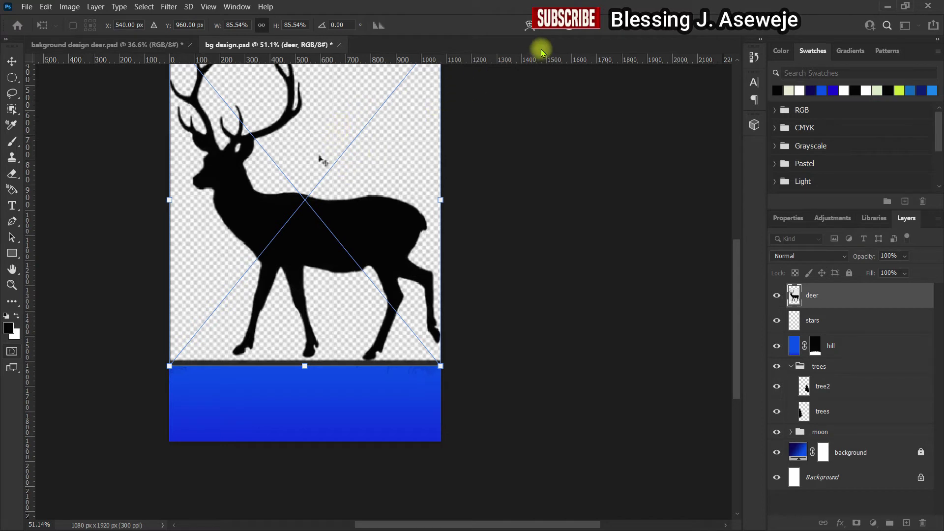
Commit the deer placement, scale it to about half size and stand it on the hill
key("Return")
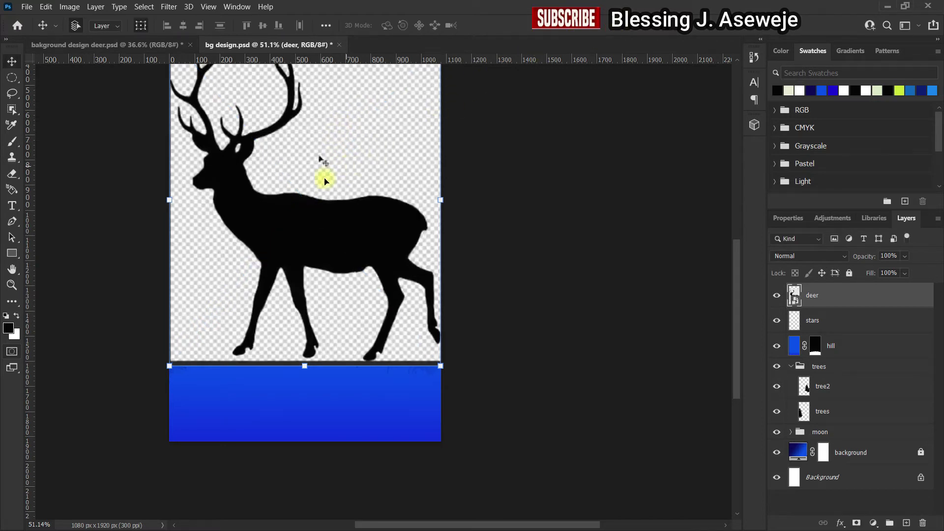
left_click_drag(322, 175, 317, 240)
left_click_drag(180, 115, 283, 248)
left_click_drag(358, 288, 321, 266)
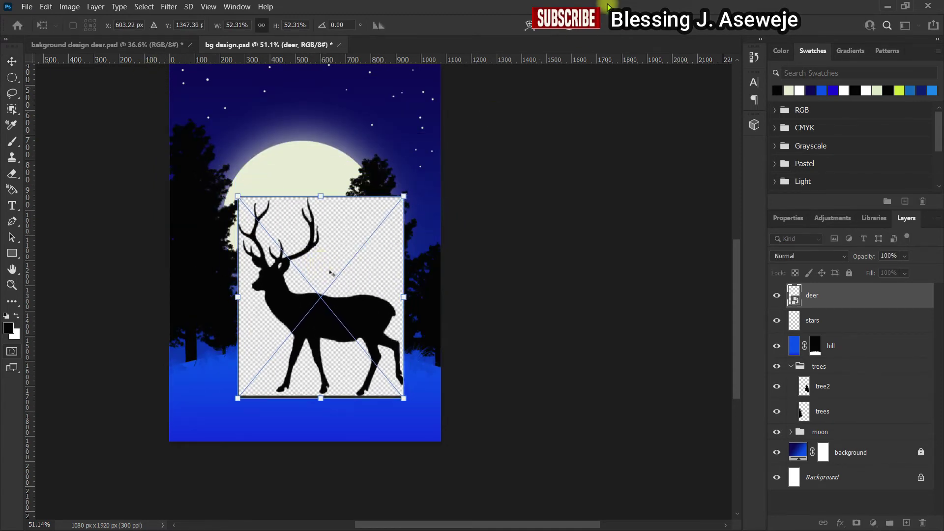
left_click(472, 178)
scroll(277, 271, "up", 3)
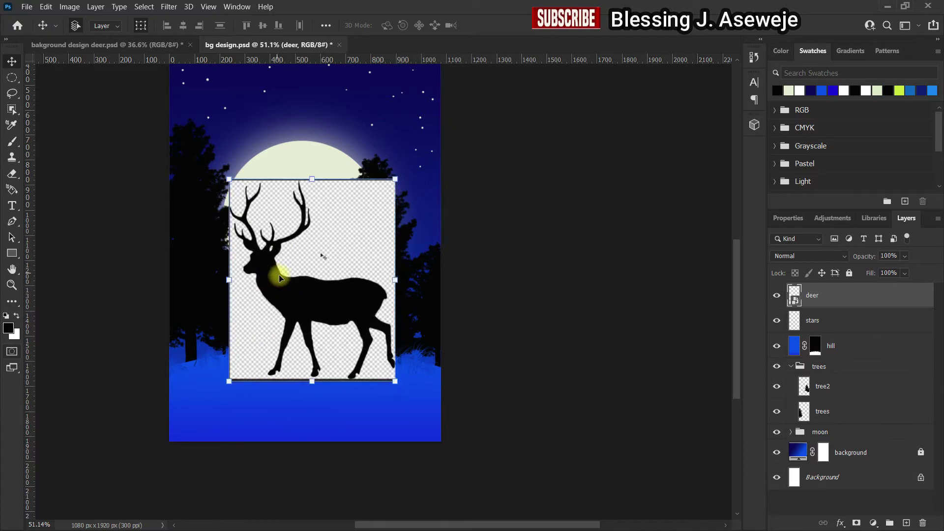
scroll(177, 101, "down", 3)
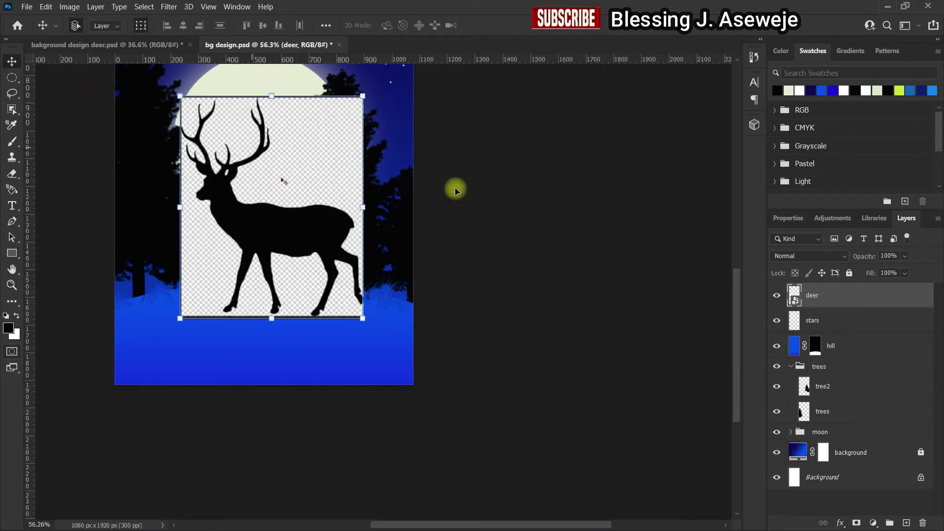
scroll(739, 315, "up", 2)
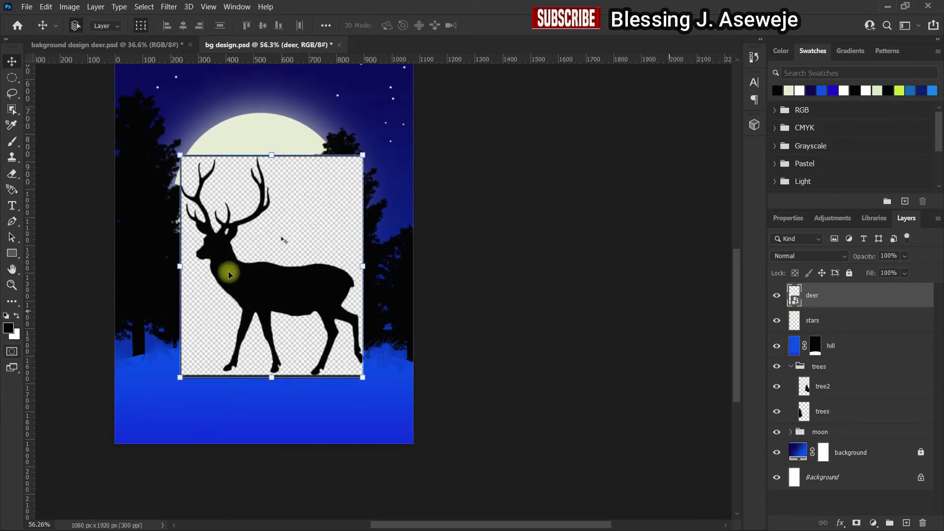
scroll(235, 274, "up", 1)
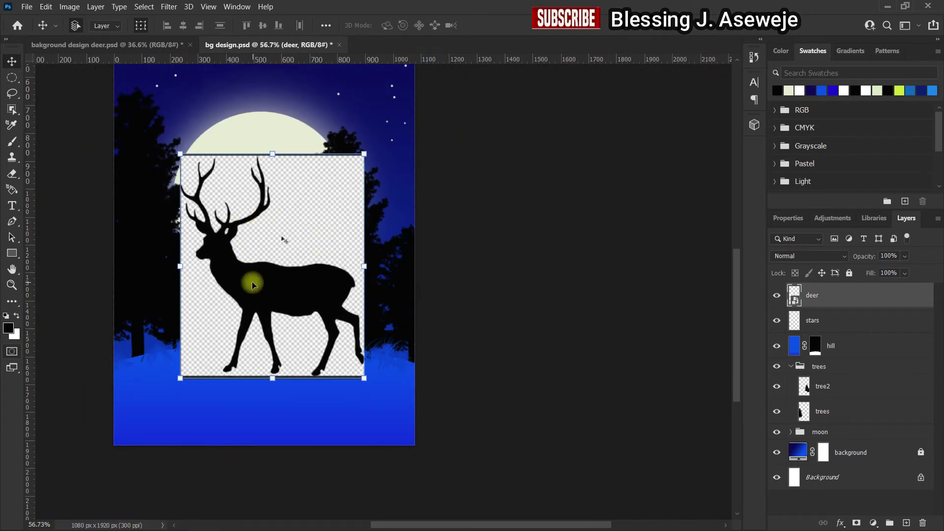
Refine the deer in Select and Mask with Shift Edge +42%, output to a layer mask
left_click(11, 92)
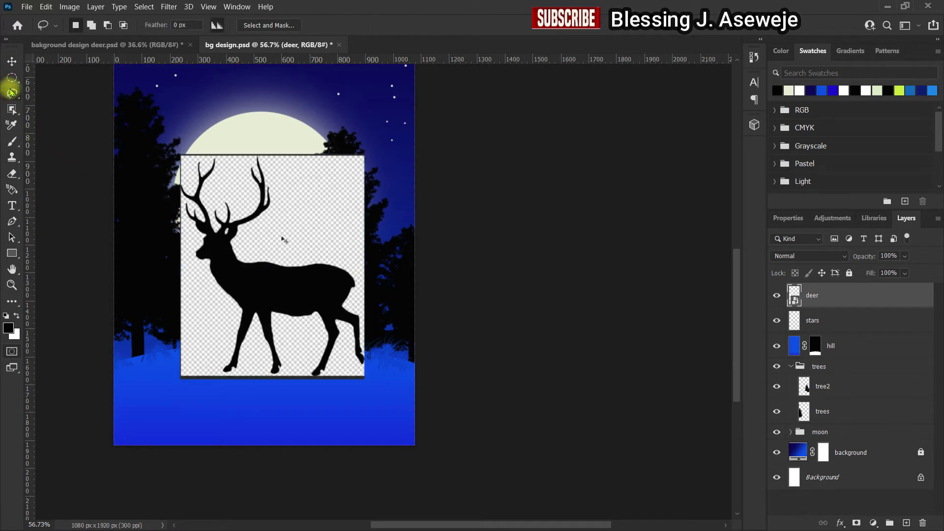
left_click(270, 27)
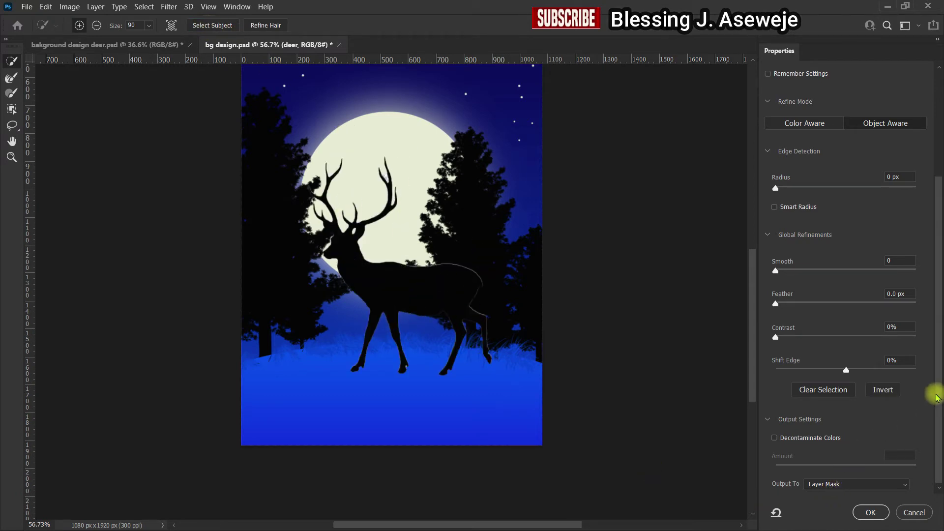
left_click_drag(846, 374, 820, 374)
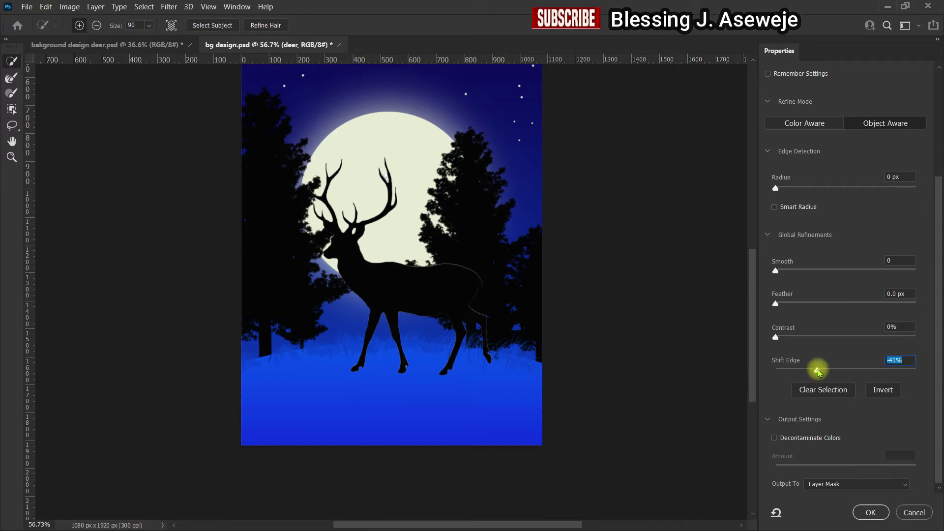
left_click_drag(817, 369, 939, 389)
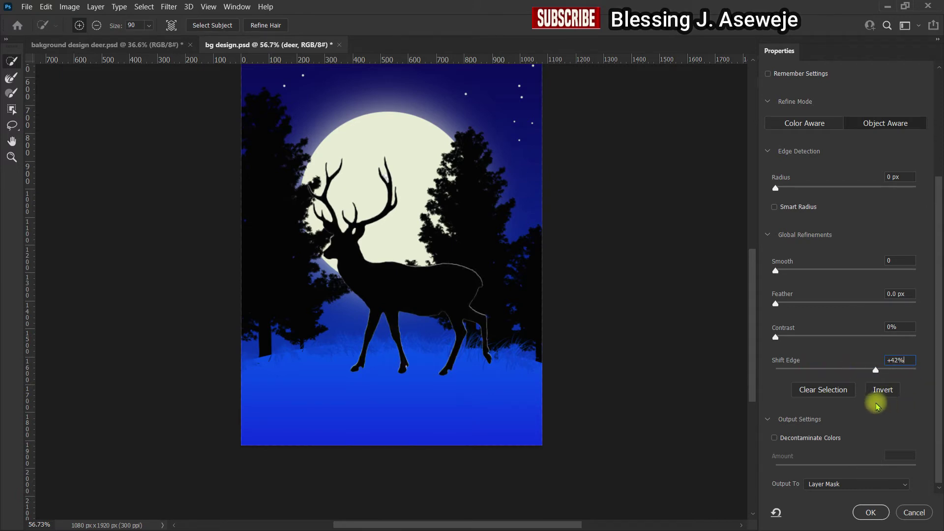
left_click(870, 513)
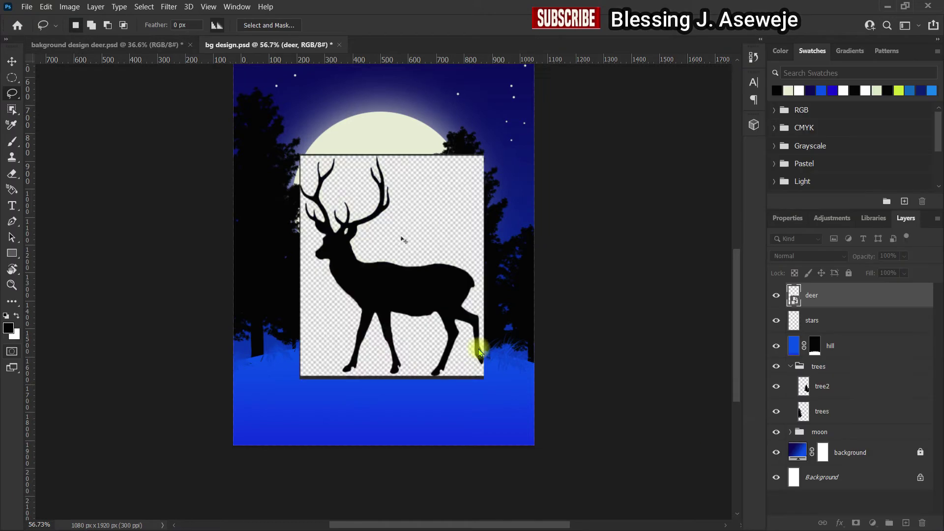
Scale the deer down and move it toward the lower right of the hill
left_click(12, 61)
left_click_drag(300, 154, 407, 289)
left_click_drag(466, 363, 503, 370)
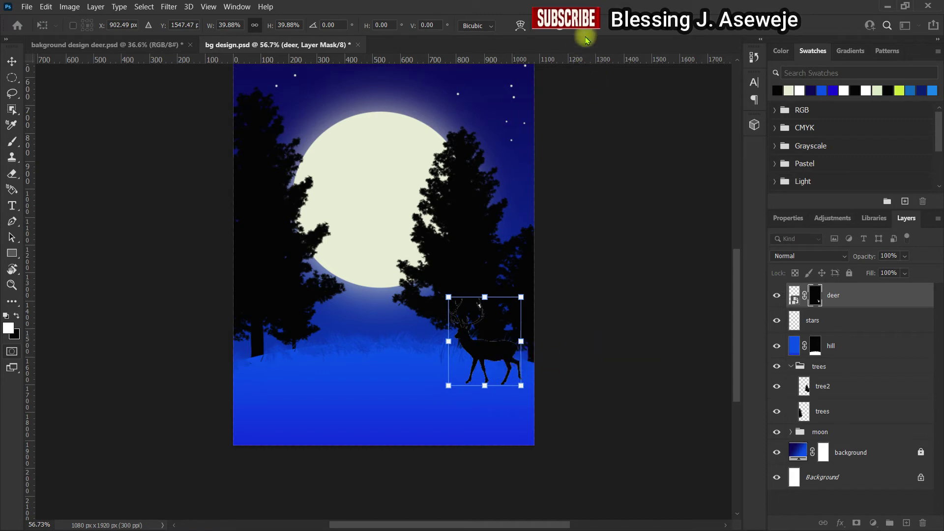
left_click(653, 223)
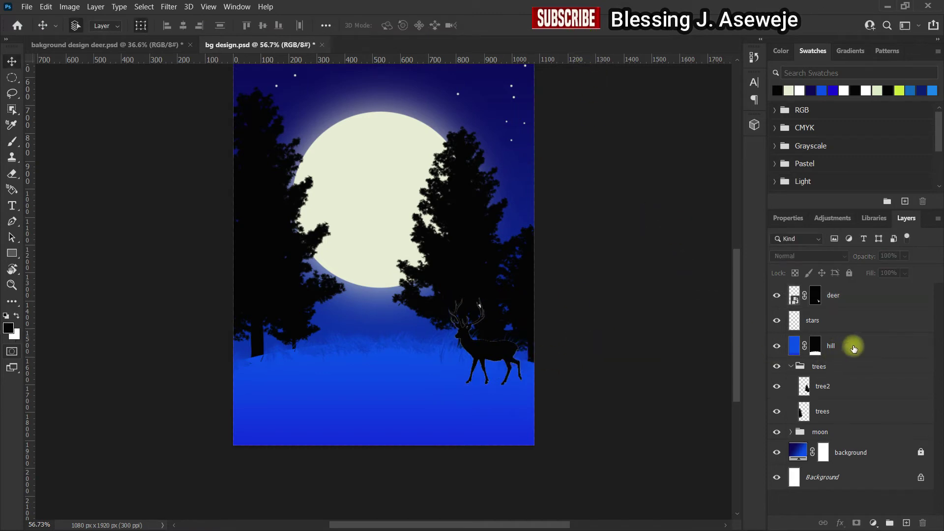
Collapse the trees group, undo a stray hill nudge, and lock the hill and trees layers
left_click(791, 367)
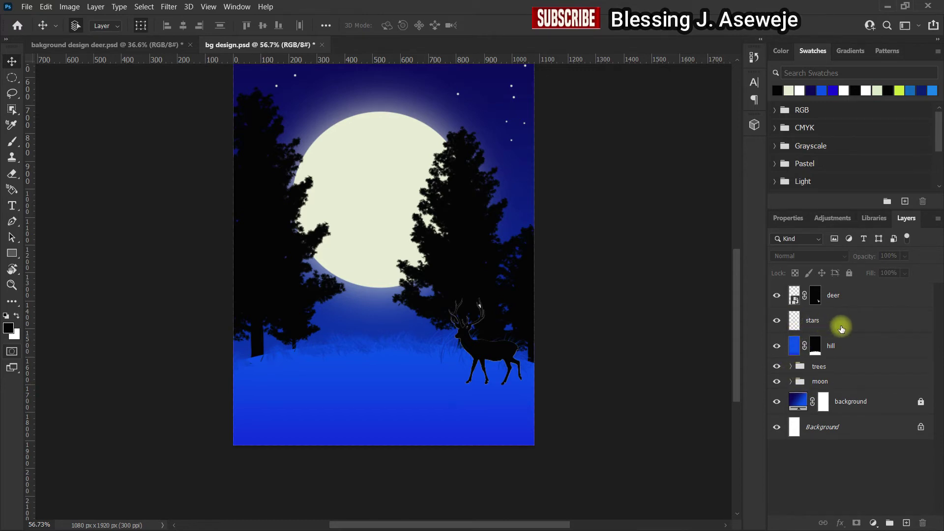
left_click(848, 295)
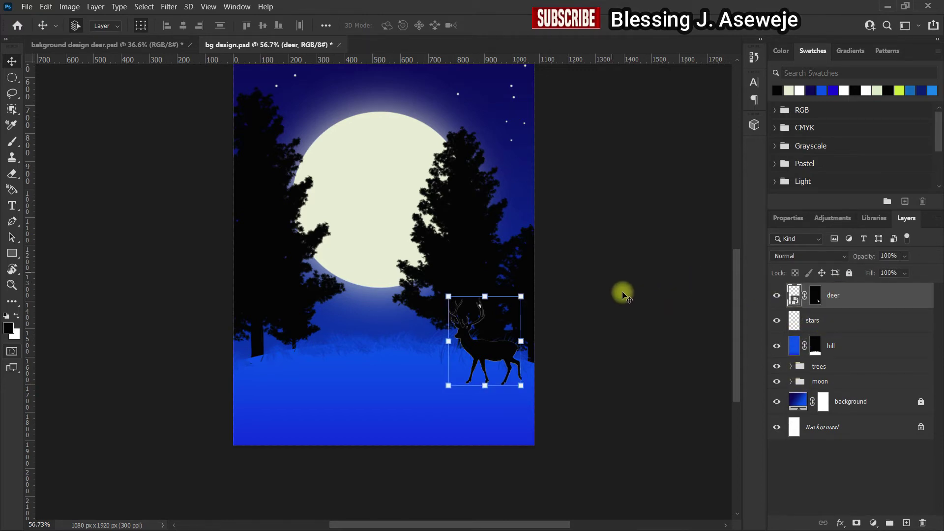
left_click(476, 355, "ctrl")
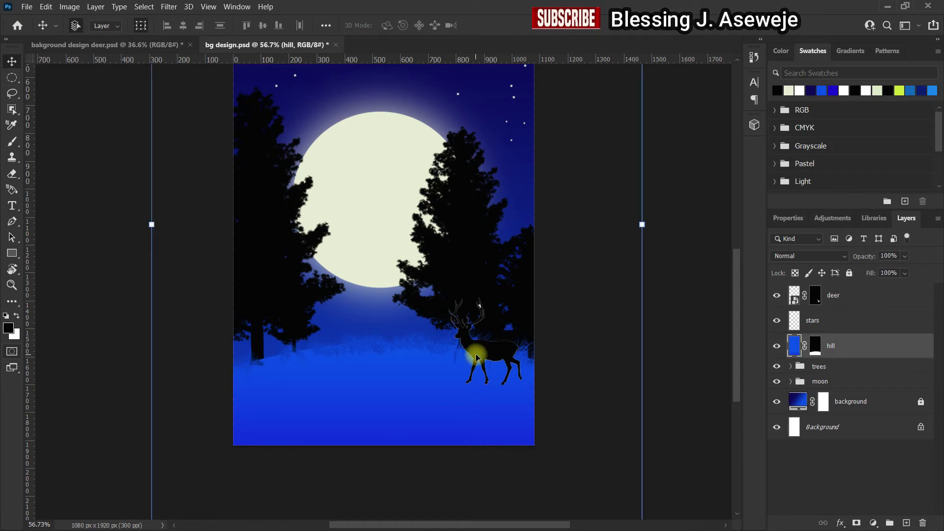
key("ctrl+z")
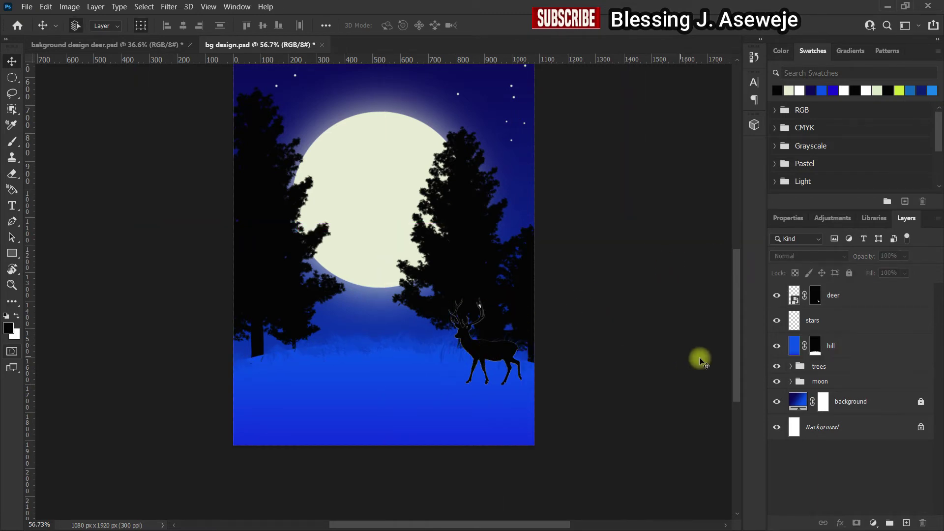
left_click(870, 342)
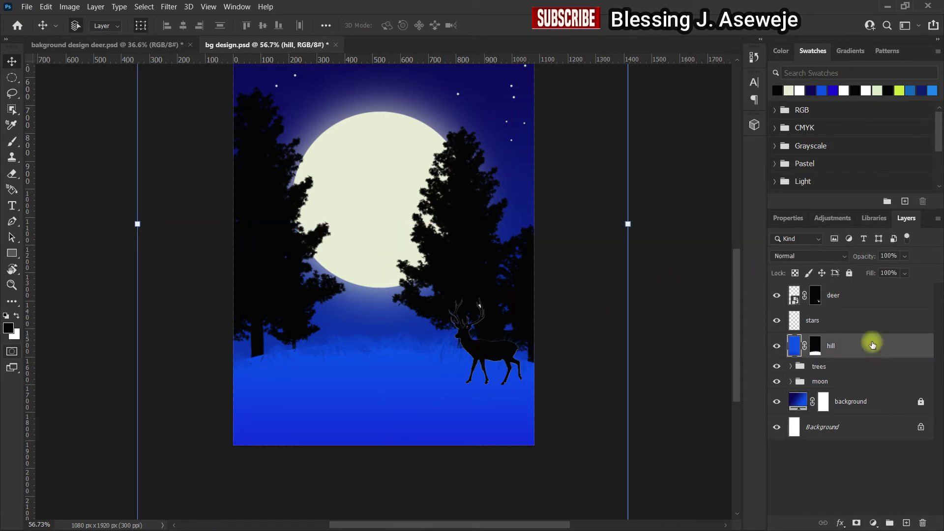
left_click(848, 273)
left_click(660, 307)
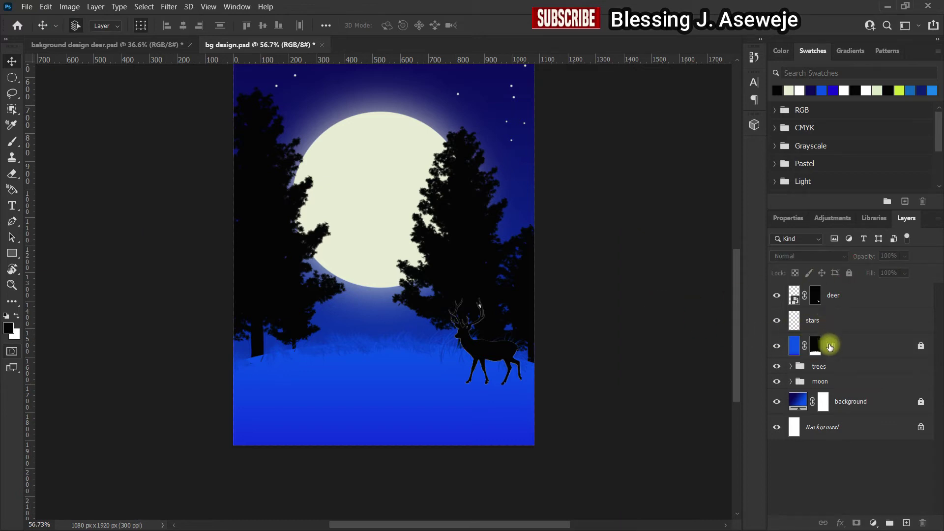
left_click(877, 371)
left_click(851, 273)
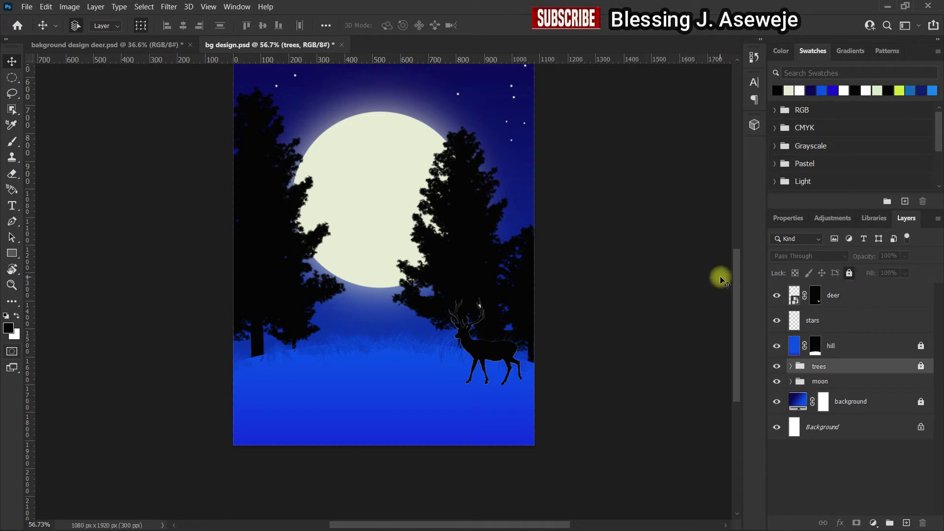
left_click(719, 273)
Rescale the deer to 76.93% and nudge it right near the right-hand pines
left_click(485, 353)
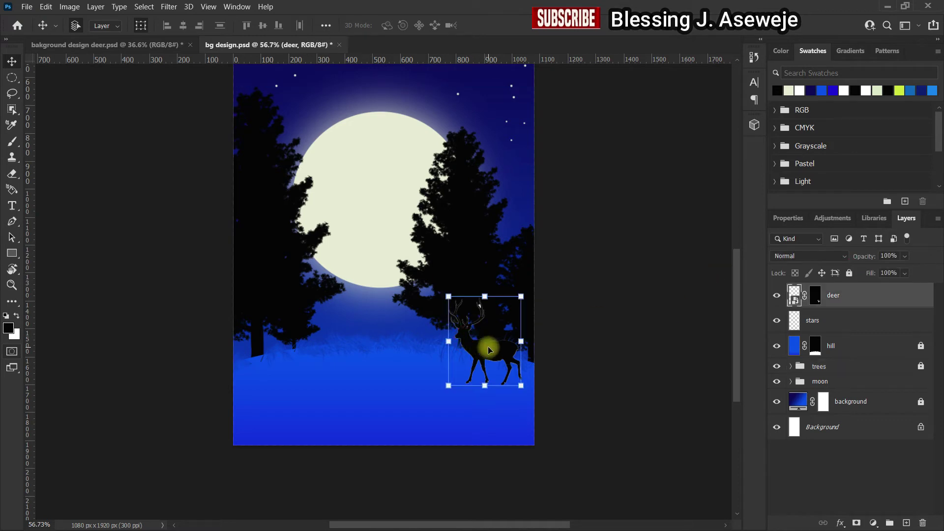
left_click_drag(489, 350, 485, 345)
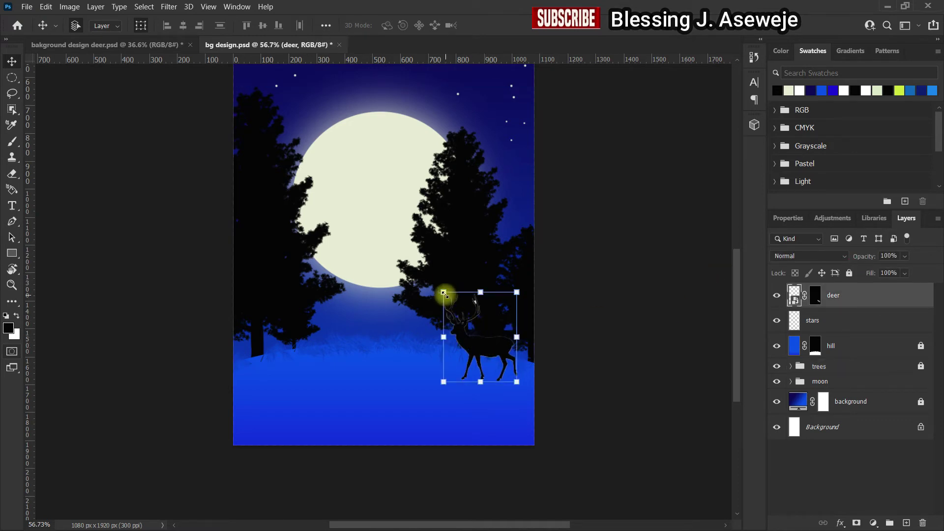
left_click_drag(444, 294, 459, 316)
mouse_move(487, 359)
left_mouse_down()
mouse_move(487, 349)
mouse_move(496, 359)
left_mouse_up()
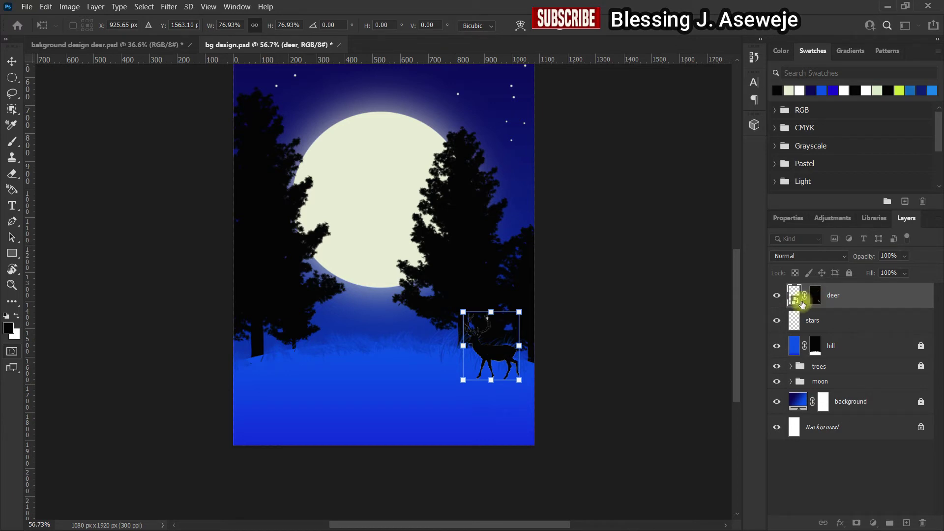
left_click(815, 296)
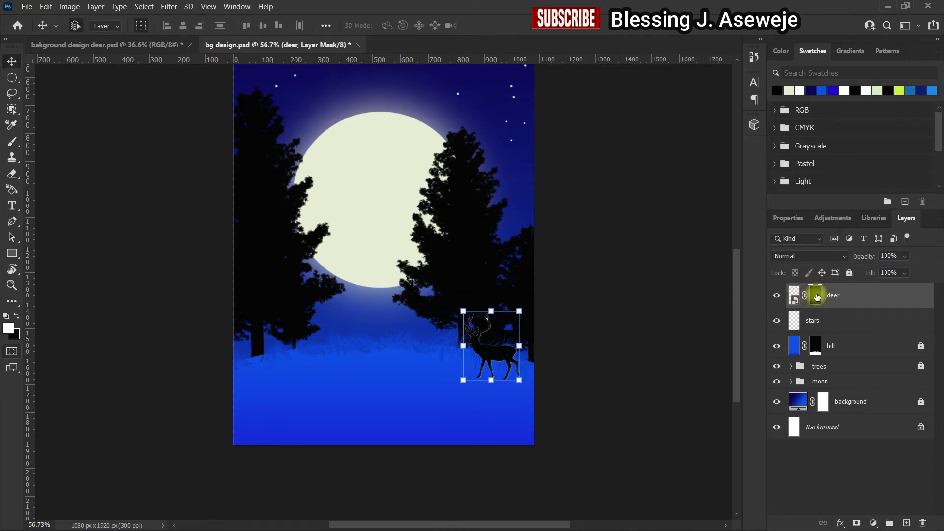
double_click(816, 296)
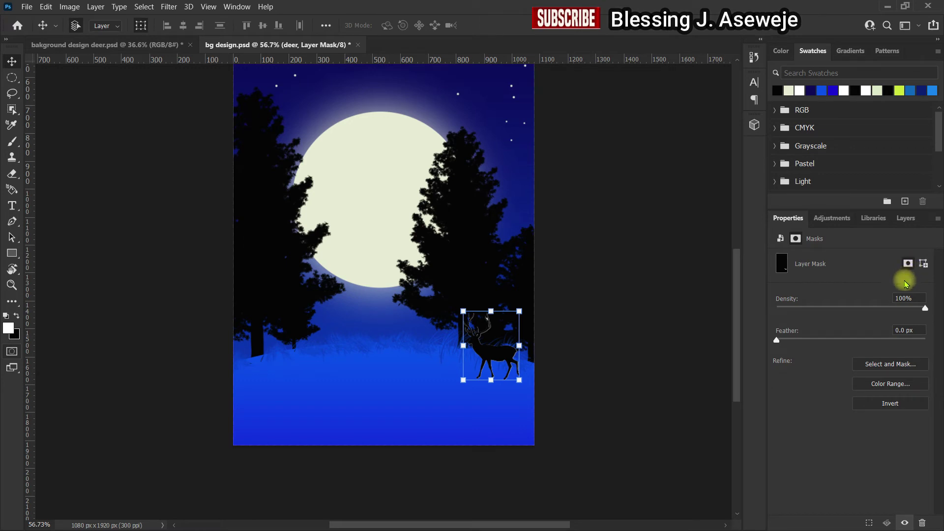
left_click_drag(925, 309, 881, 307)
left_click(778, 238)
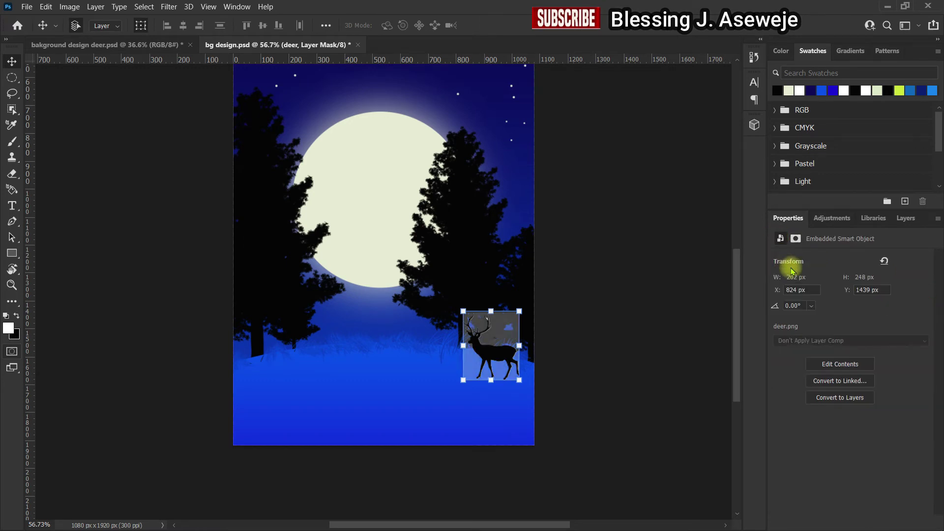
left_click(795, 238)
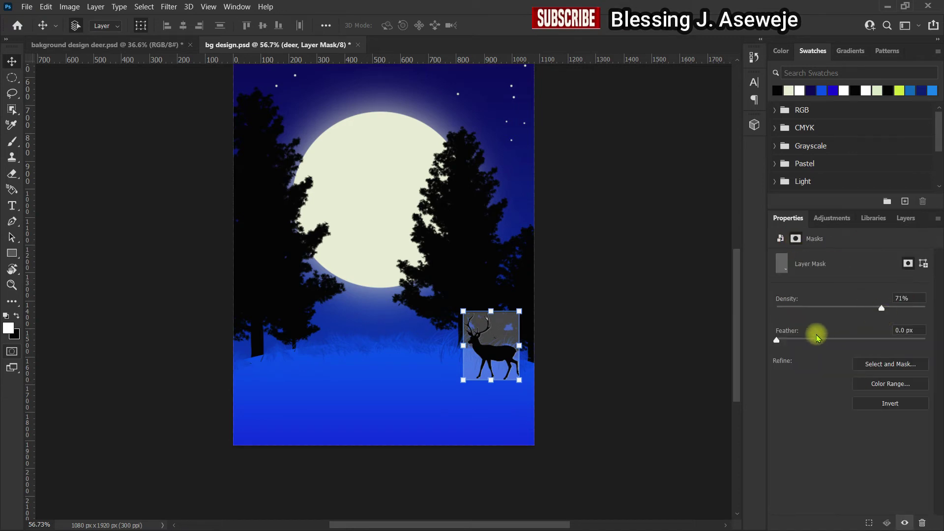
left_click_drag(776, 342, 733, 341)
left_click_drag(878, 308, 938, 301)
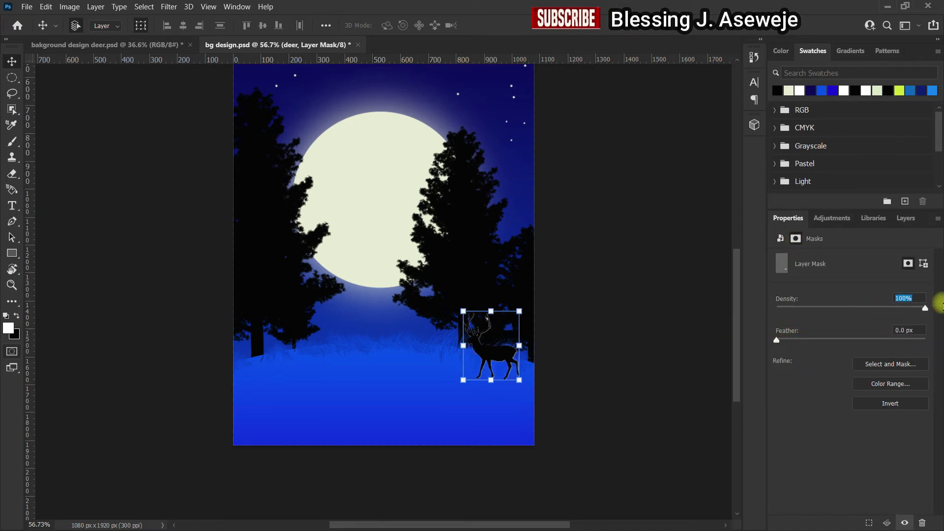
left_click(782, 239)
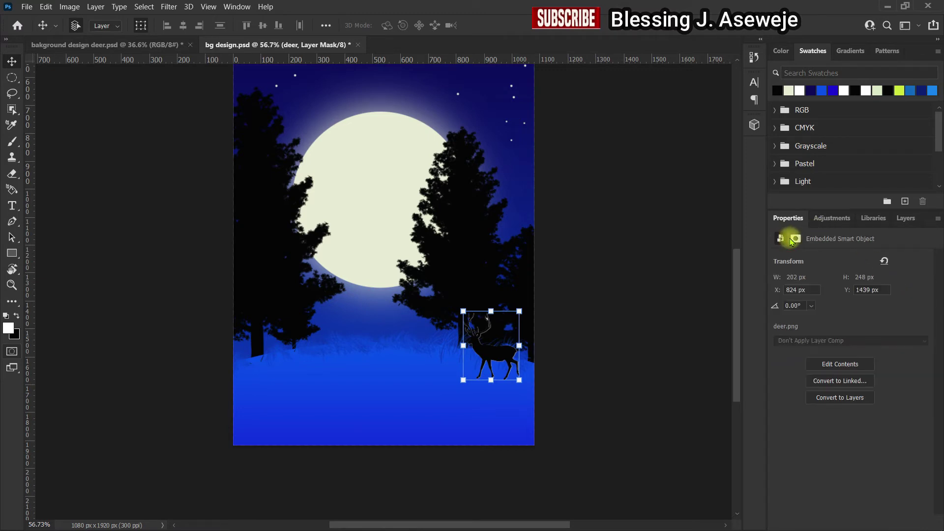
left_click(796, 239)
left_click(832, 218)
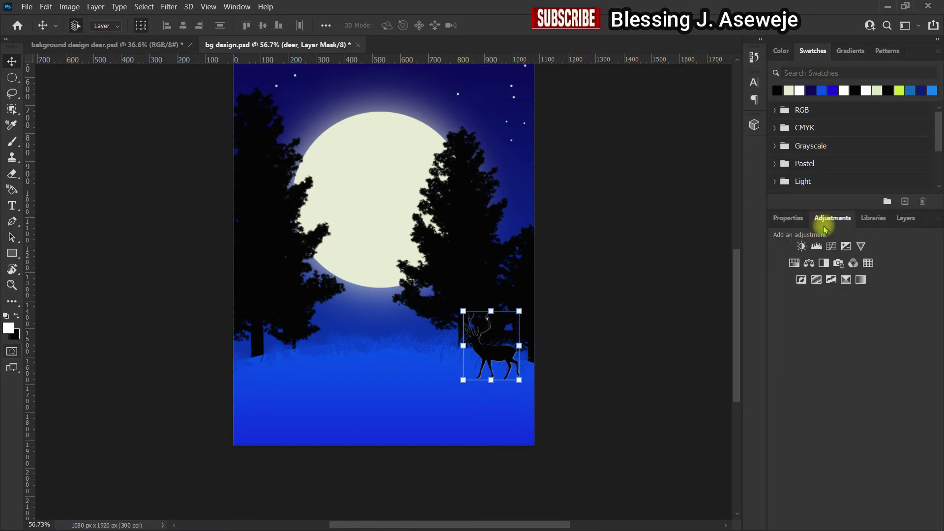
left_click(902, 218)
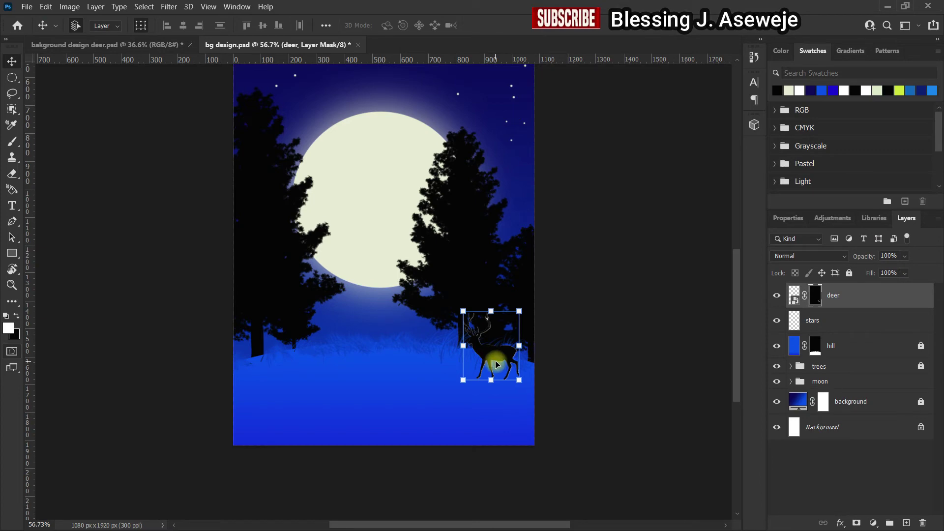
scroll(497, 364, "up", 4)
scroll(496, 364, "down", 5)
scroll(494, 363, "up", 3)
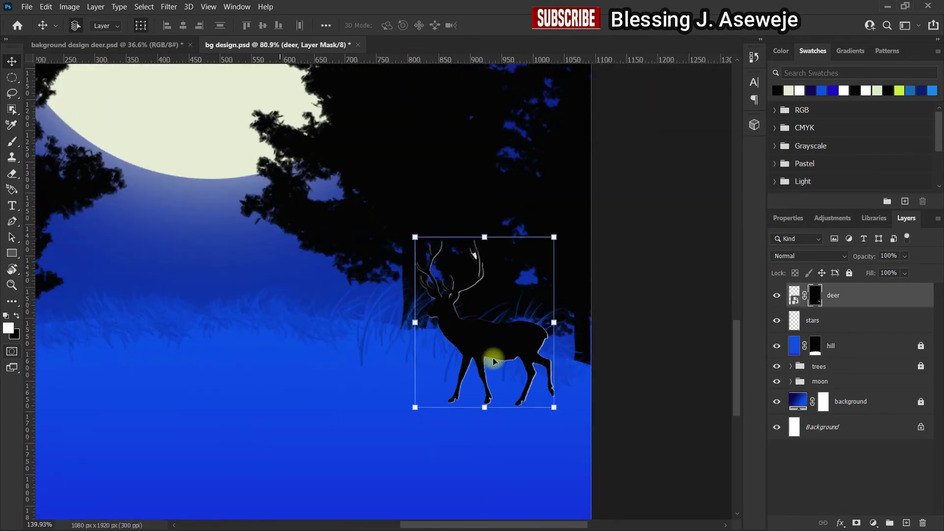
scroll(494, 362, "down", 5)
scroll(514, 343, "up", 2)
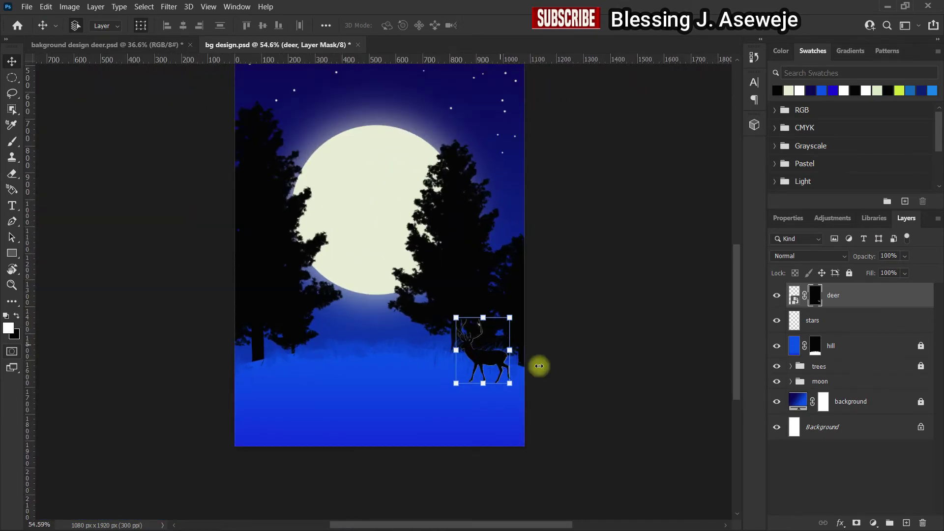
left_click(874, 523)
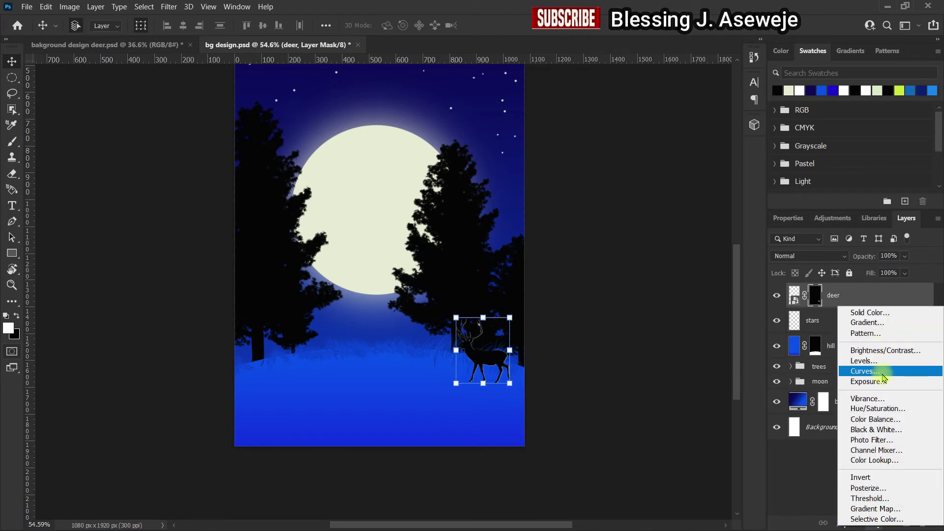
Clip a Hue/Saturation adjustment layer to the deer and set Lightness to +100
left_click(880, 409)
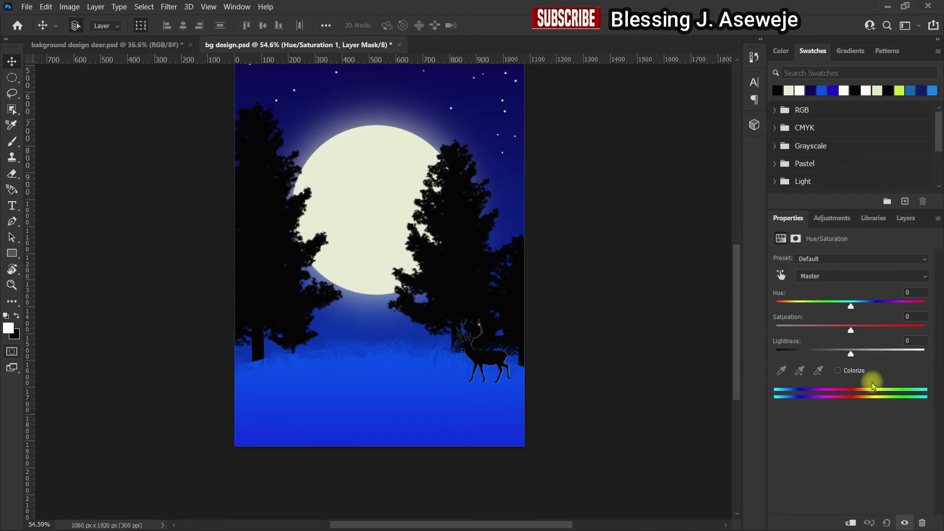
left_click(896, 220)
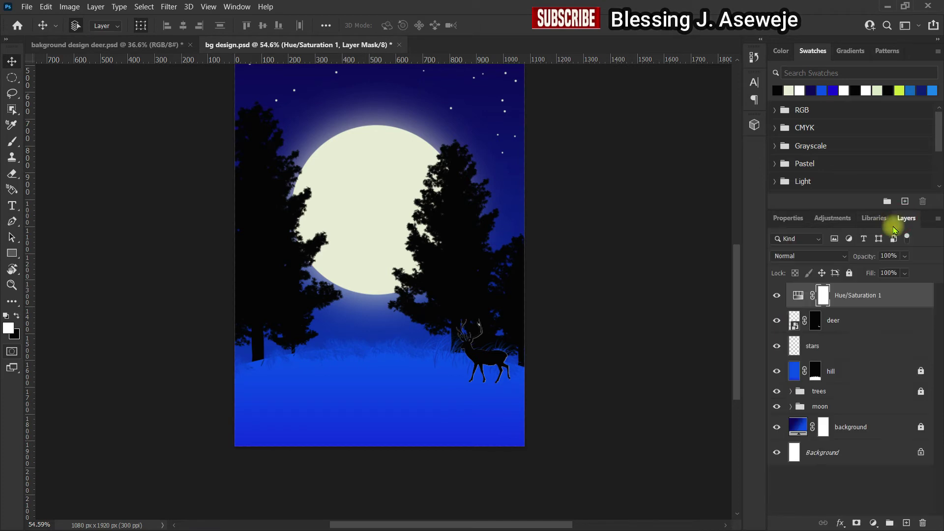
left_click(864, 307, "alt")
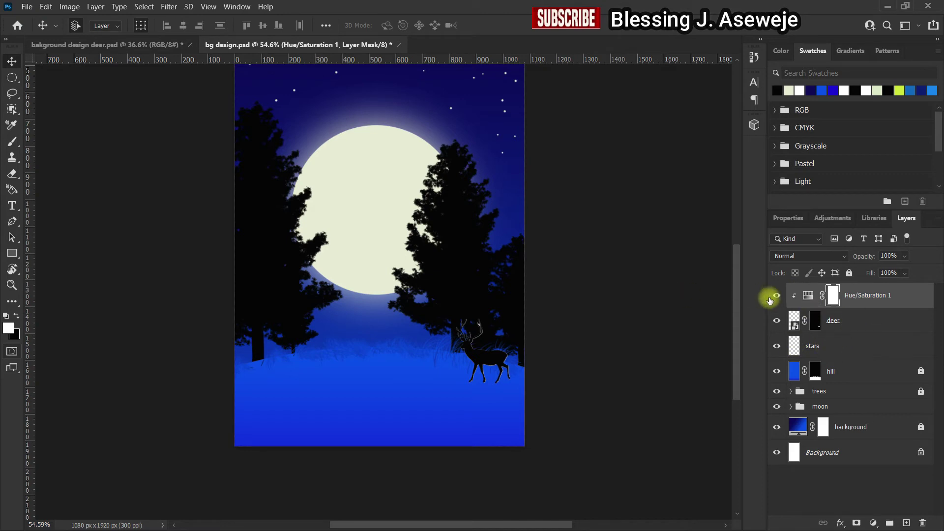
double_click(808, 298)
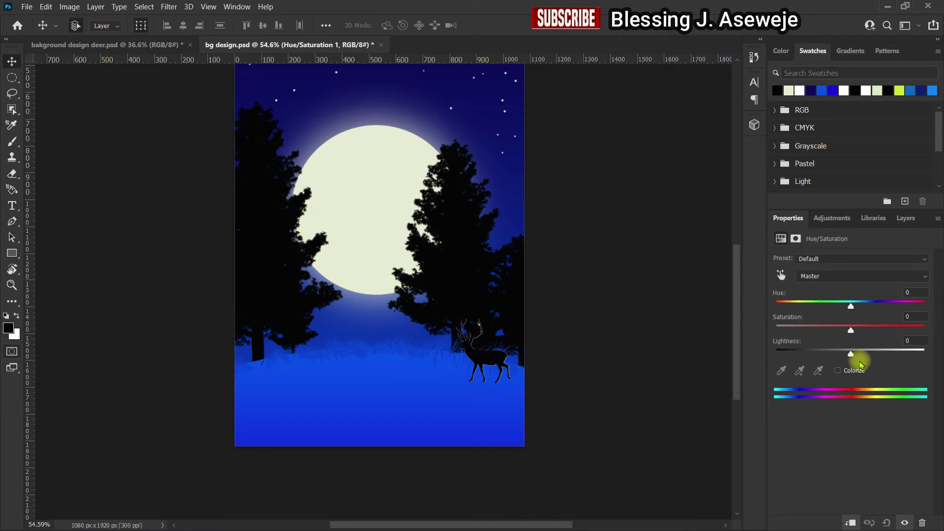
left_click_drag(851, 355, 934, 354)
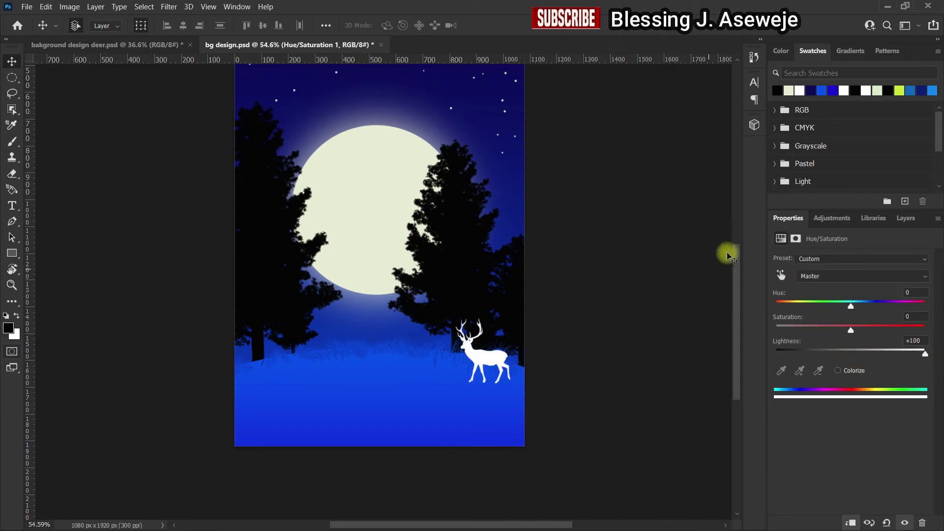
left_click(906, 220)
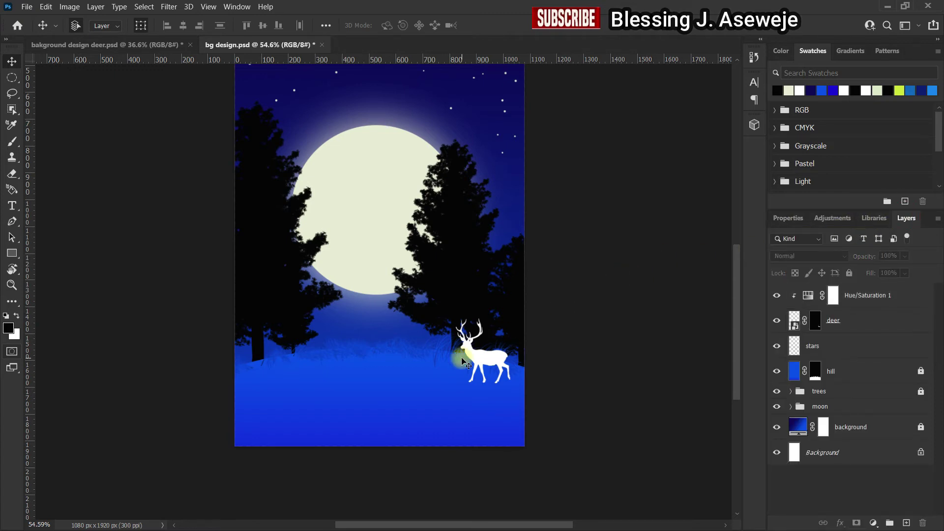
scroll(461, 361, "up", 3)
scroll(464, 363, "down", 3)
scroll(484, 368, "up", 4)
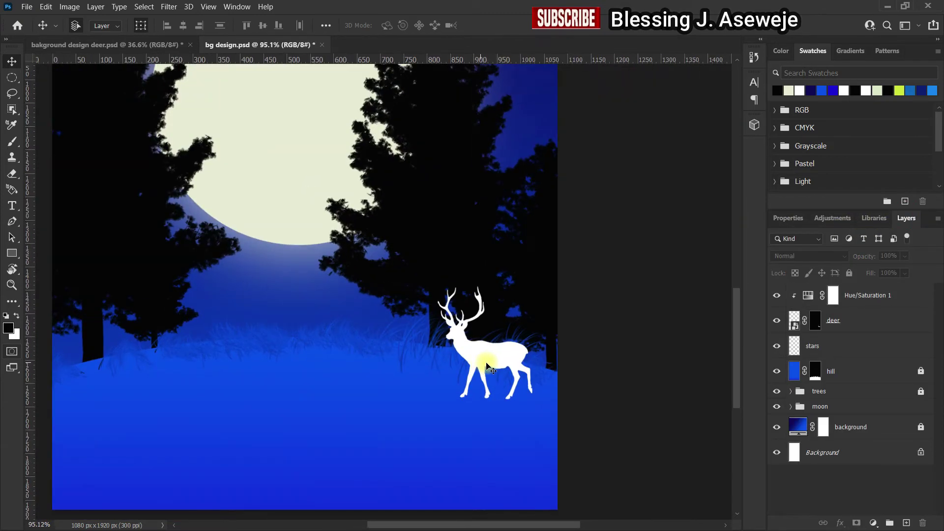
left_click(492, 364)
left_click_drag(492, 364, 502, 412)
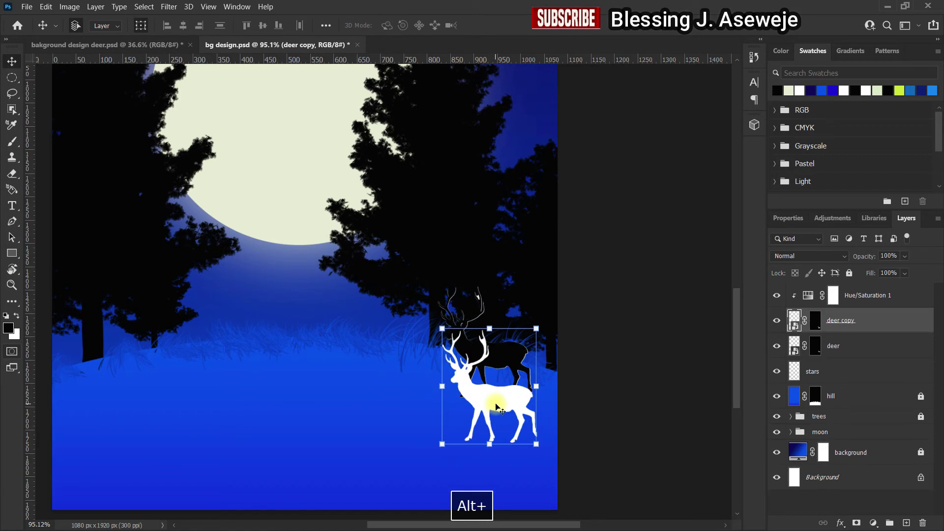
key("ctrl+z")
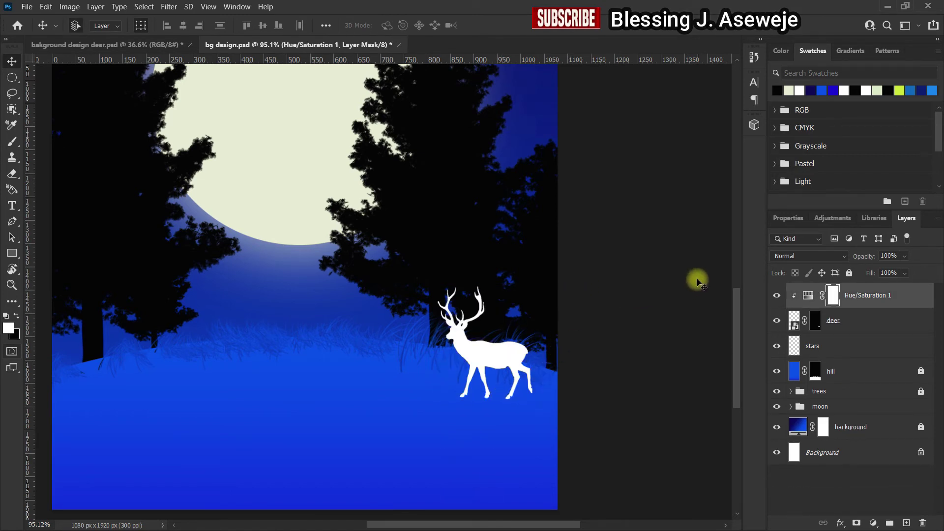
left_click(500, 352)
scroll(494, 356, "down", 5)
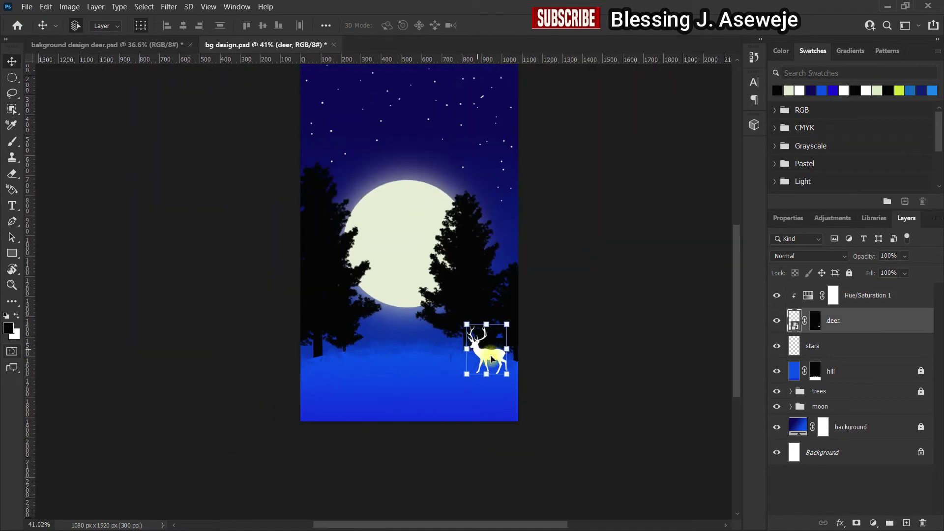
scroll(473, 332, "up", 3)
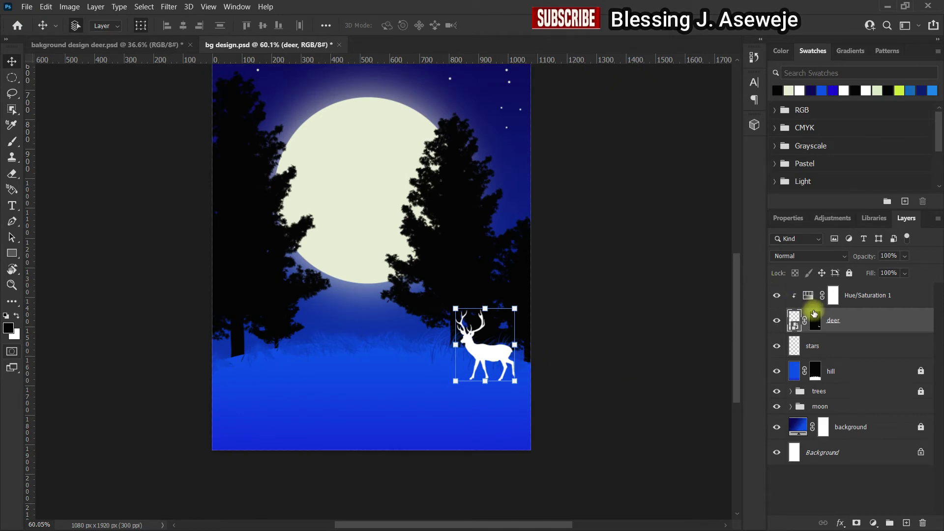
Add a white Drop Shadow to the deer at 47% opacity and size 27 px
left_click(838, 524)
left_click(850, 514)
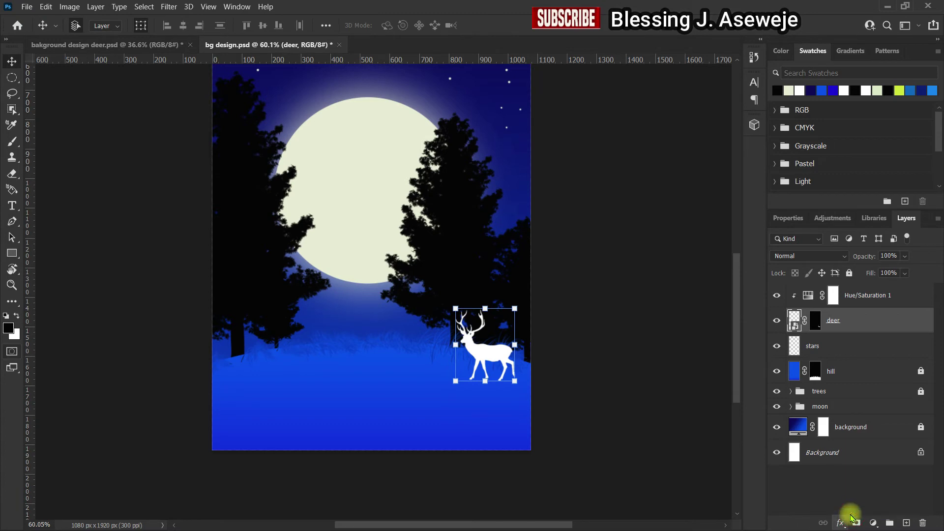
left_click_drag(655, 221, 769, 141)
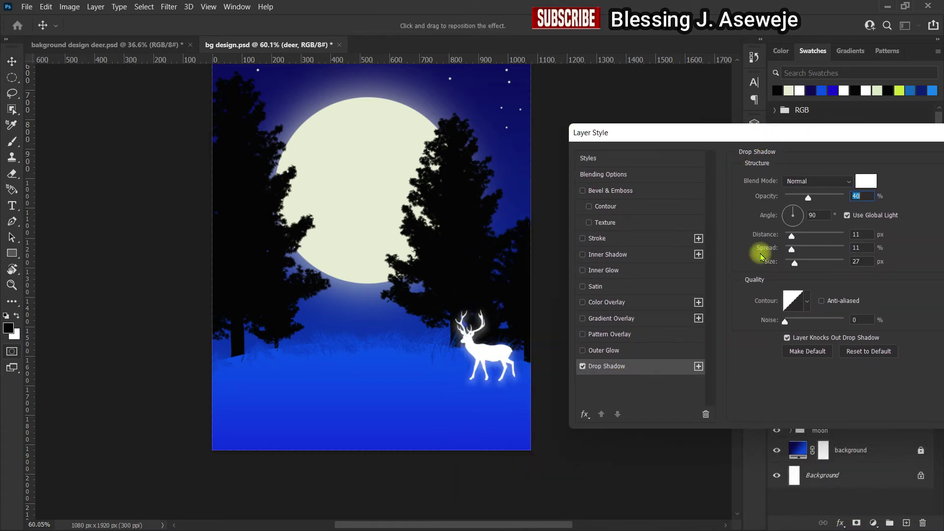
left_click(855, 181)
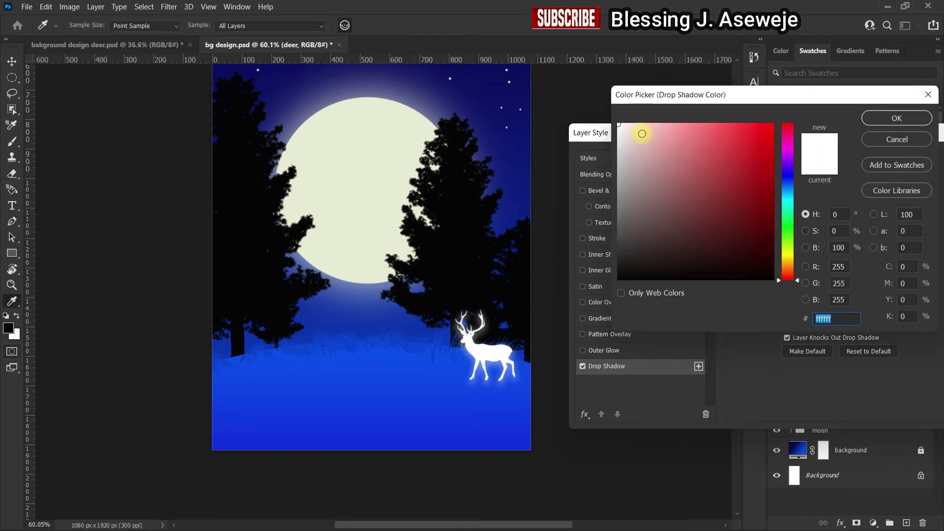
left_click_drag(739, 148, 803, 101)
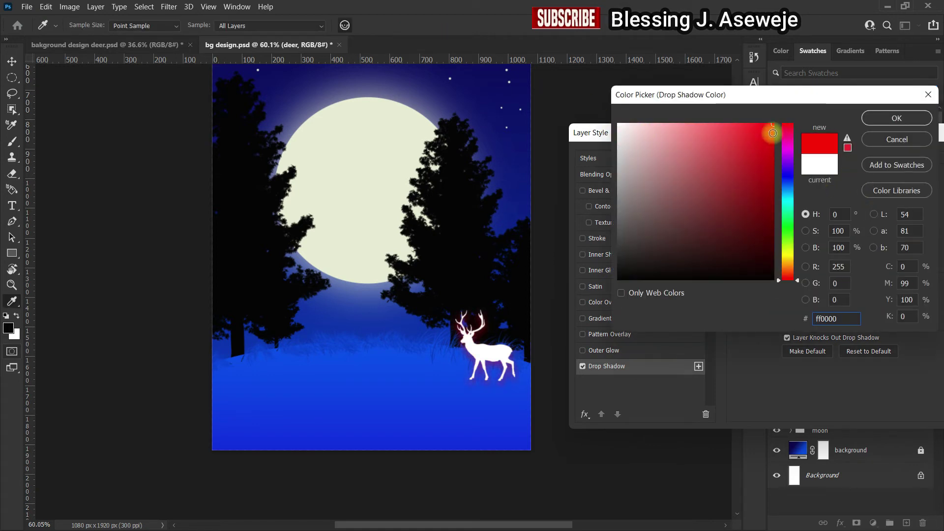
mouse_move(773, 133)
left_mouse_down()
mouse_move(681, 255)
mouse_move(618, 124)
left_mouse_up()
left_click(876, 116)
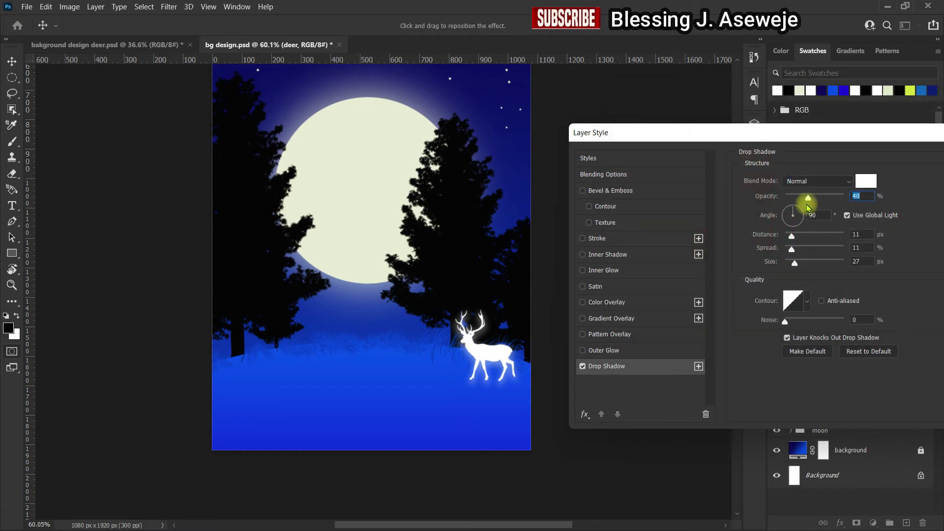
mouse_move(810, 197)
left_mouse_down()
mouse_move(769, 203)
mouse_move(869, 194)
mouse_move(815, 190)
left_mouse_up()
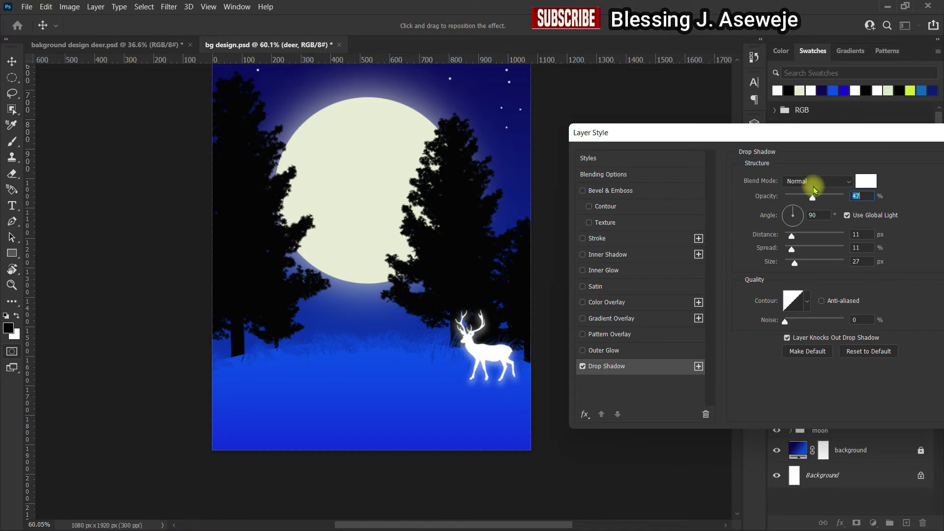
left_click_drag(877, 138, 875, 144)
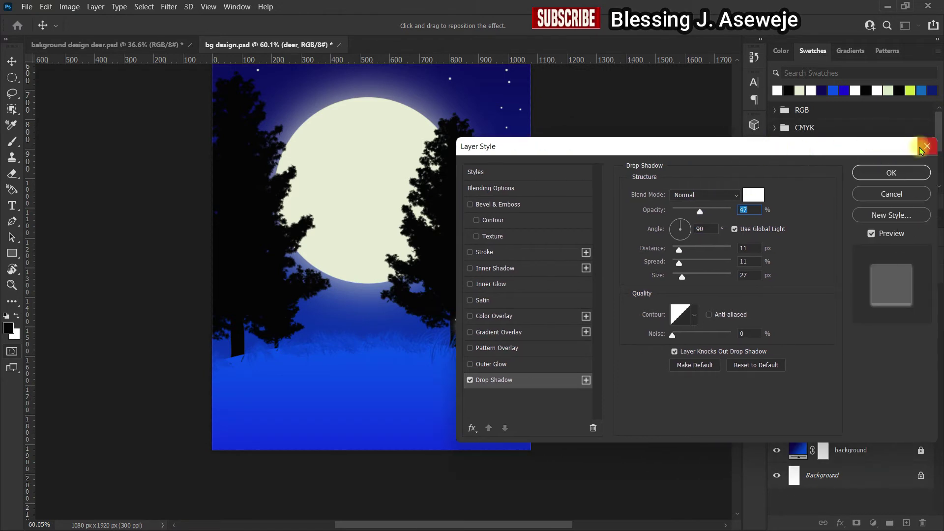
left_click(897, 171)
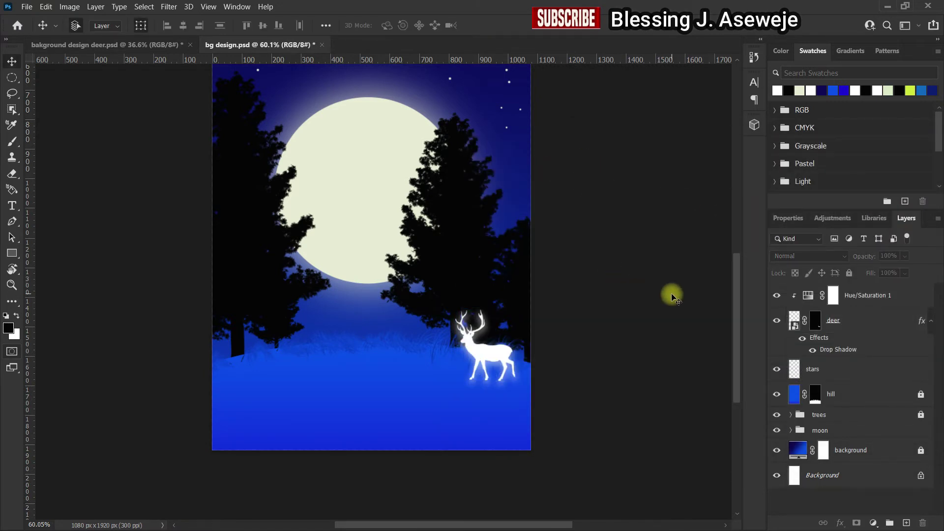
Duplicate the deer and arrange the dark copy beside the white deer
left_click(502, 357)
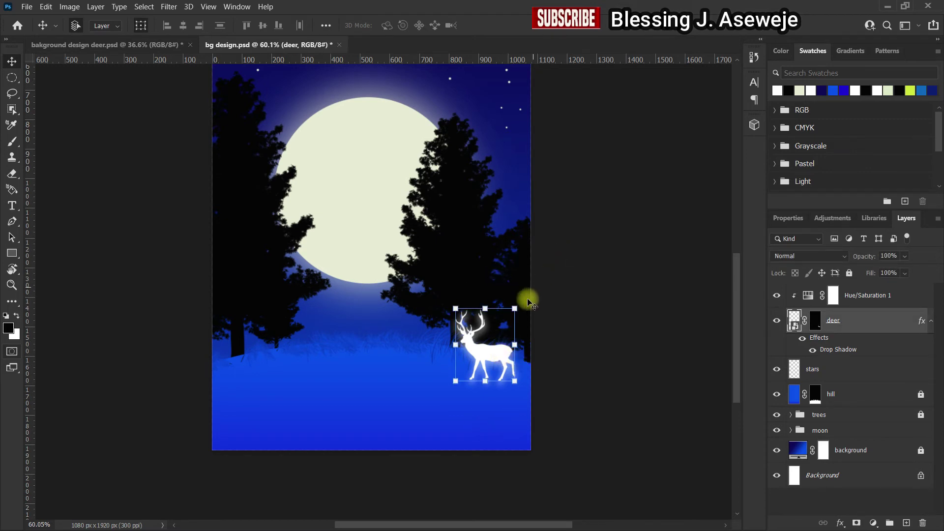
left_click_drag(489, 356, 481, 386)
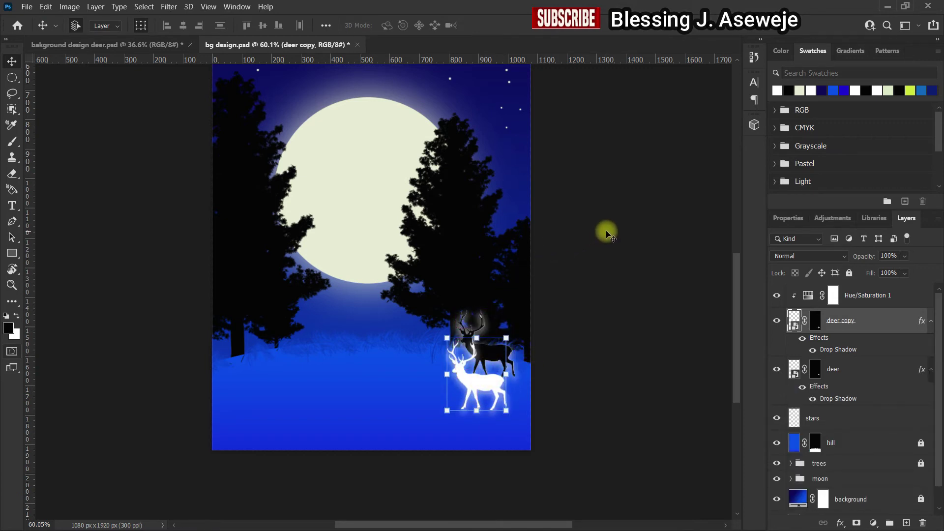
left_click(632, 241)
left_click_drag(498, 364, 415, 388)
left_click_drag(492, 380, 495, 356)
left_click_drag(419, 382, 492, 380)
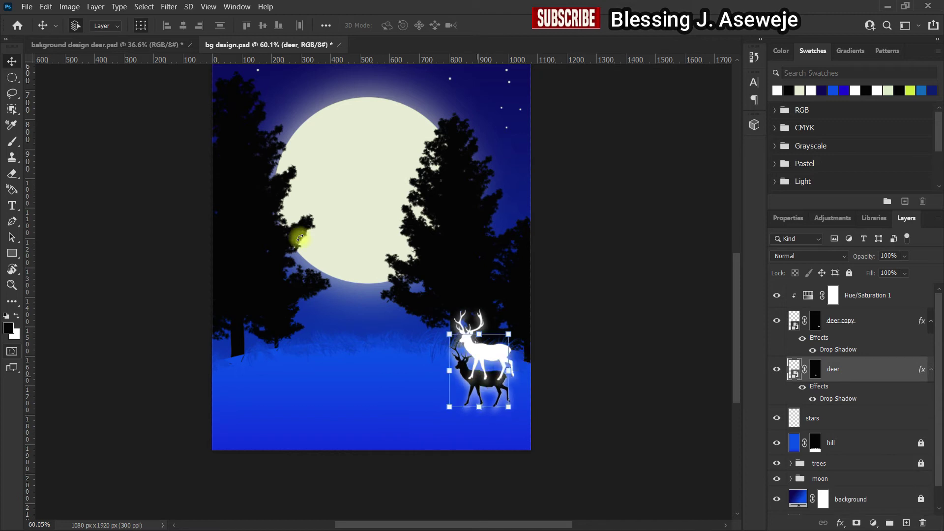
Flip the dark deer vertically, set it beneath the white deer, and hide its drop shadow
left_click(47, 7)
mouse_move(101, 272)
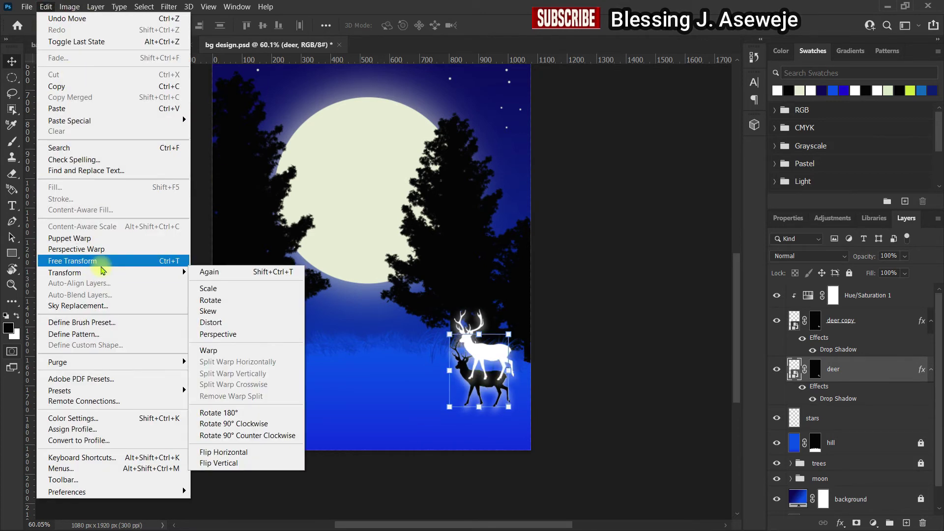
left_click(235, 463)
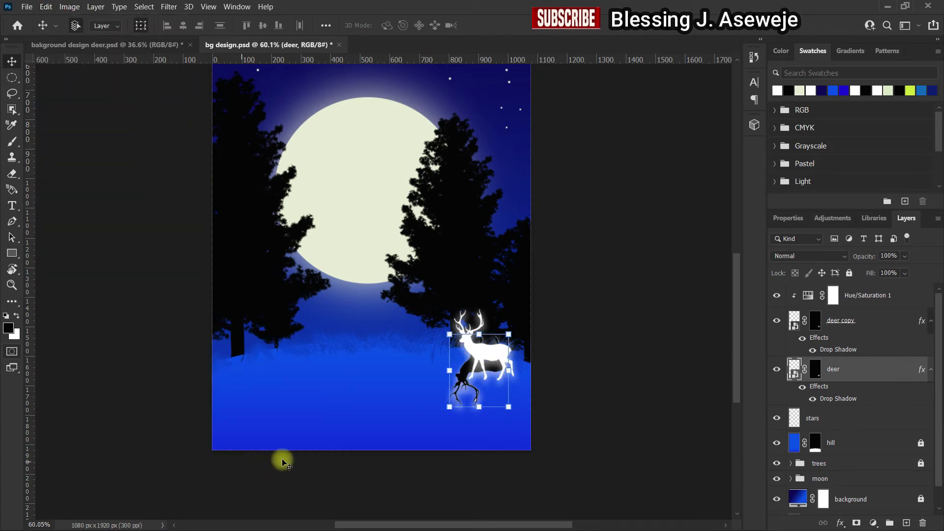
left_click_drag(464, 380, 467, 420)
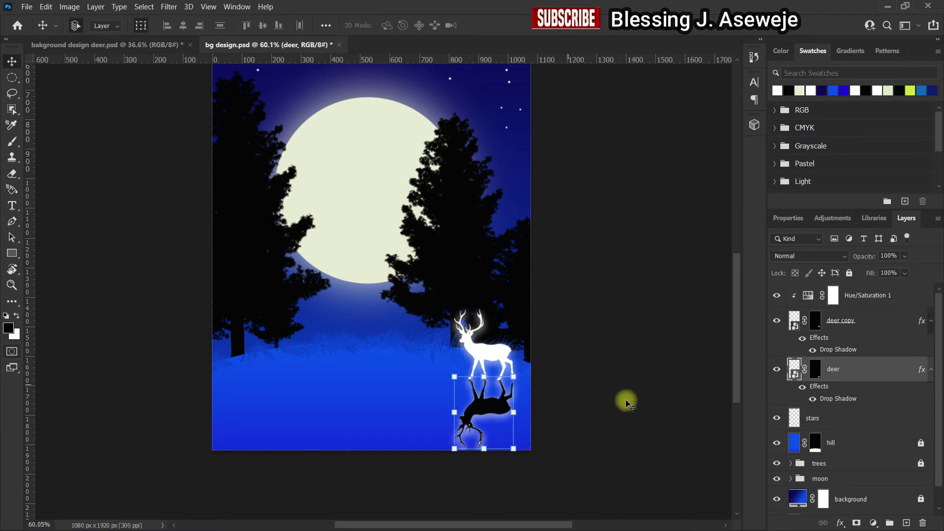
left_click(813, 400)
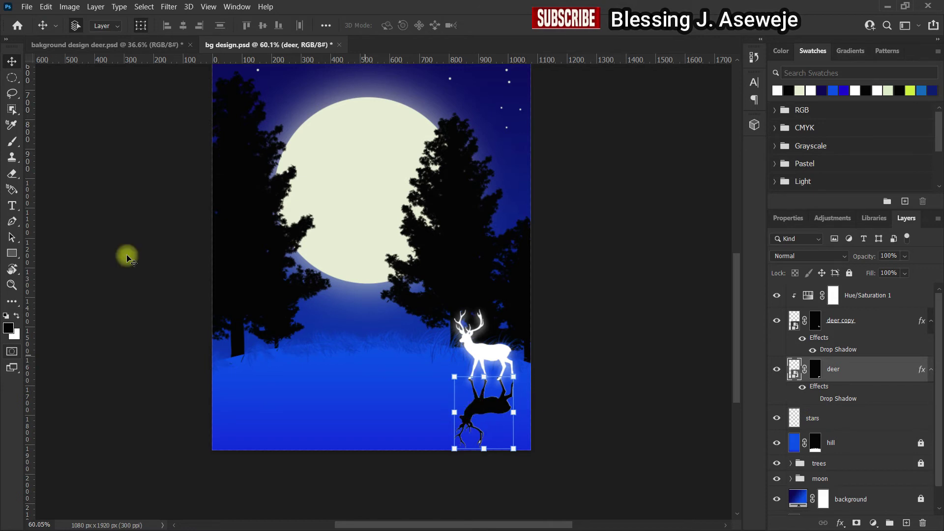
Choose the 60 px round brush and rasterize the deer layer for painting
left_click(12, 141)
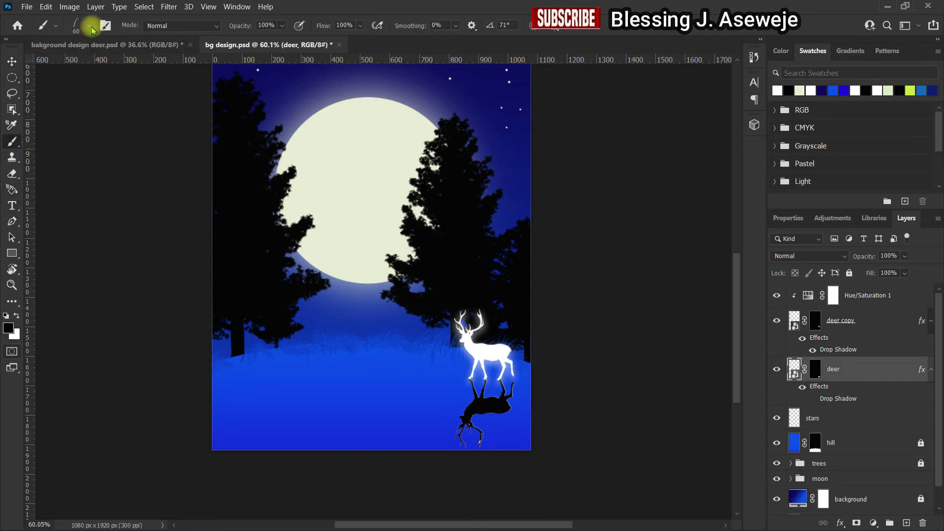
left_click(92, 28)
left_click(124, 136)
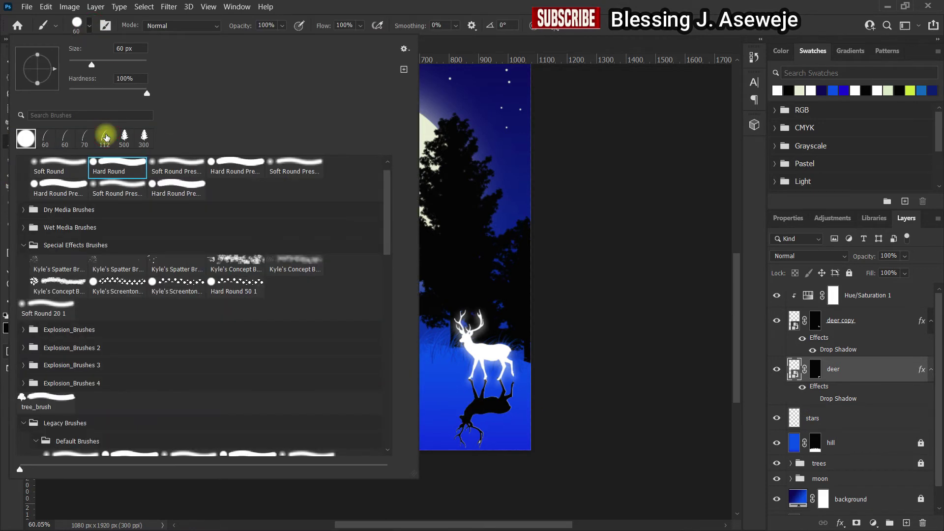
left_click(620, 44)
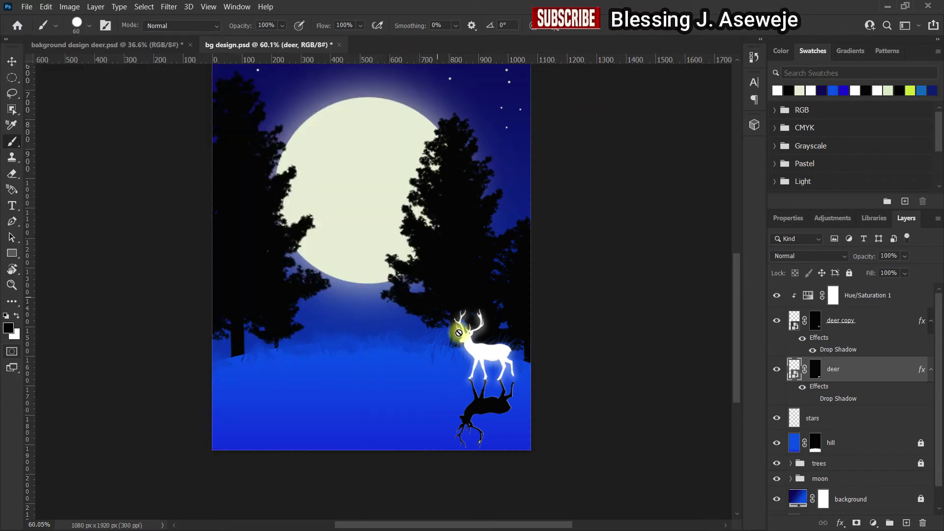
left_click(497, 409)
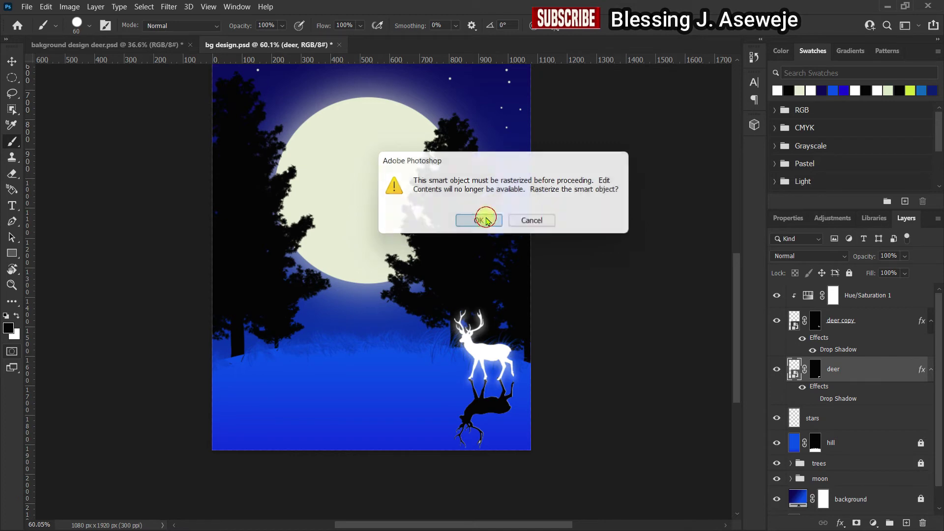
left_click(479, 221)
Soften the brush to 0% hardness and paint in the reflection's shape near its neck
scroll(486, 404, "up", 2)
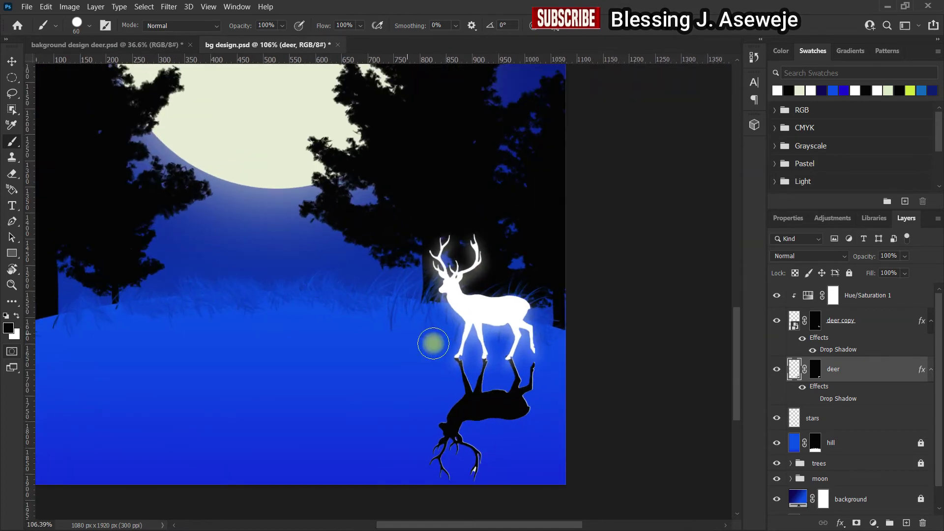
scroll(479, 415, "up", 5)
left_click(89, 25)
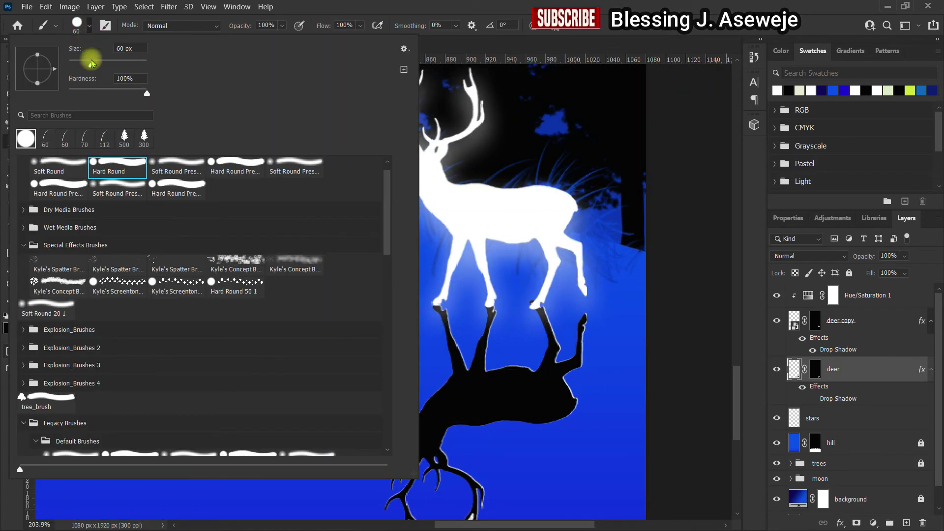
left_click_drag(148, 94, 3, 91)
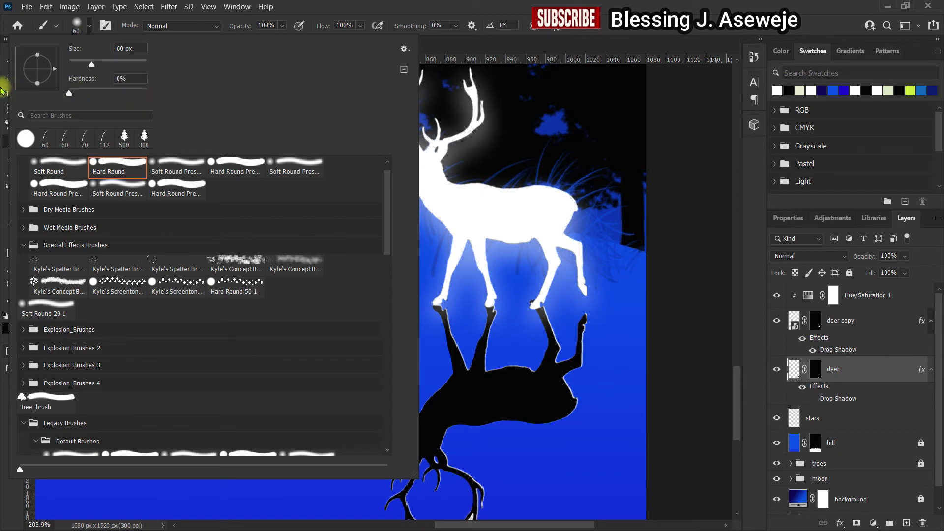
left_click(661, 43)
scroll(569, 385, "down", 2)
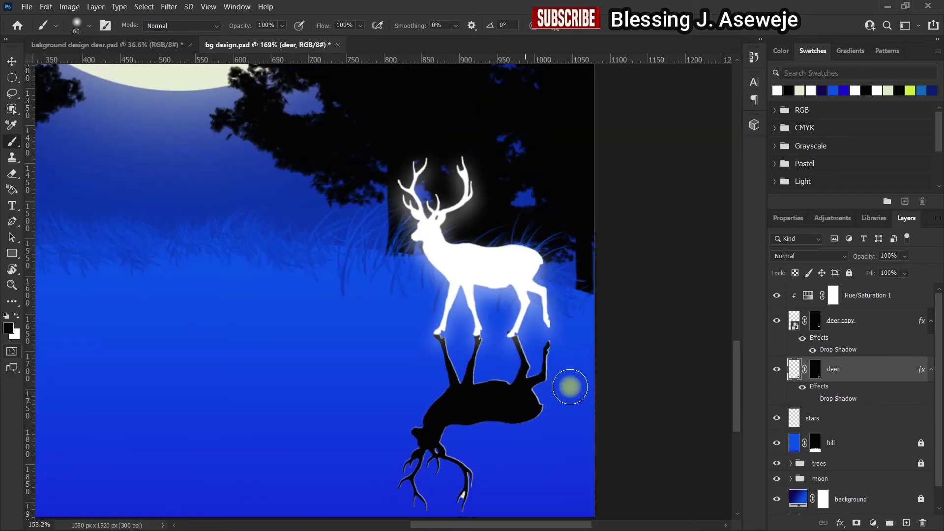
mouse_move(737, 379)
left_mouse_down()
mouse_move(735, 411)
mouse_move(735, 386)
left_mouse_up()
scroll(433, 344, "down", 2)
scroll(446, 386, "down", 1)
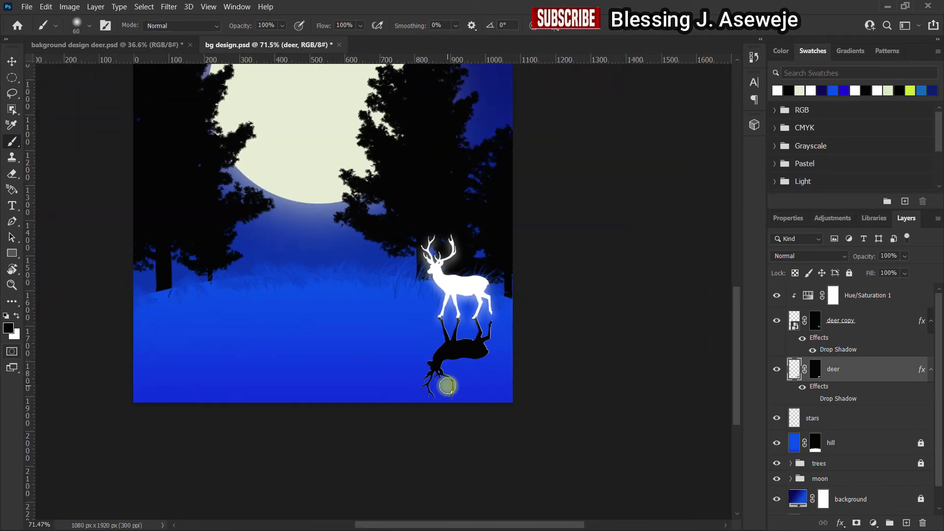
mouse_move(449, 366)
left_mouse_down()
mouse_move(437, 392)
mouse_move(462, 358)
left_mouse_up()
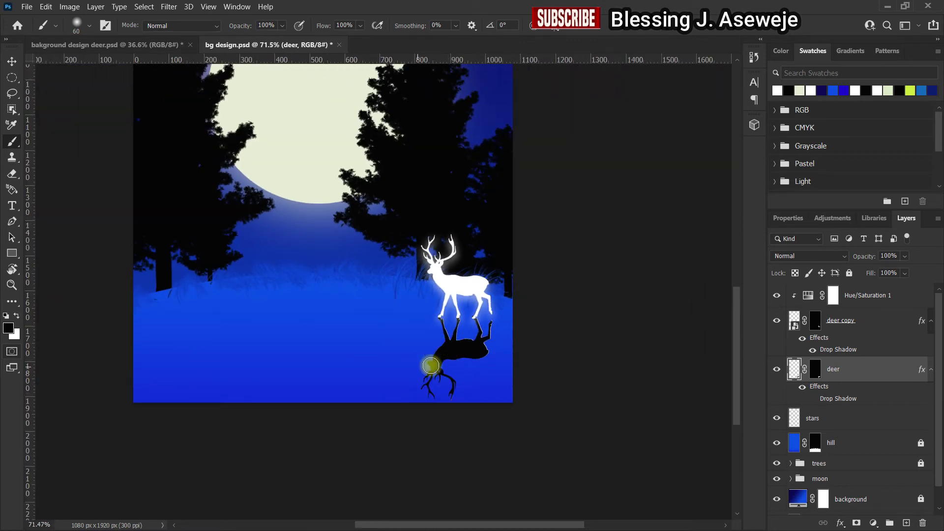
scroll(458, 341, "up", 2)
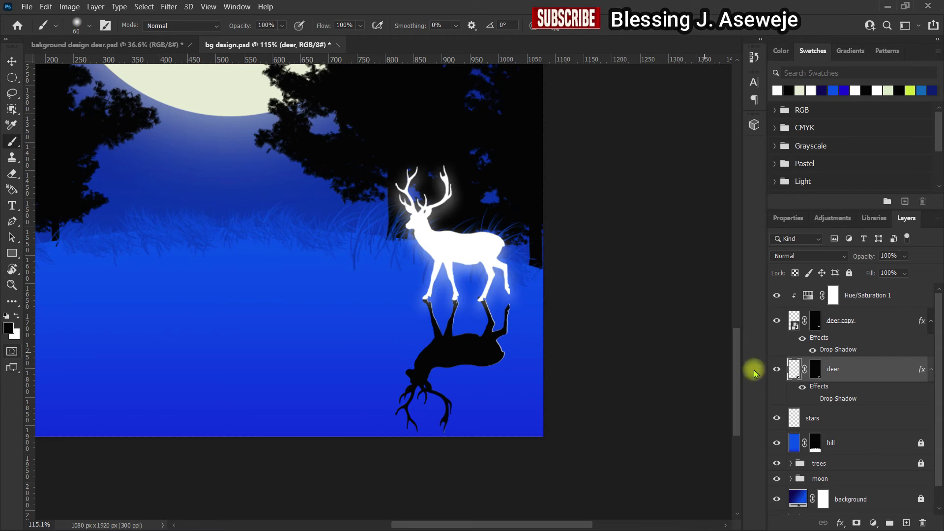
Target the deer layer's mask with black as the painting colour, undoing two trial strokes
left_click(816, 370)
key("x")
mouse_move(436, 417)
left_mouse_down()
mouse_move(415, 407)
mouse_move(445, 425)
mouse_move(444, 390)
mouse_move(433, 383)
left_mouse_up()
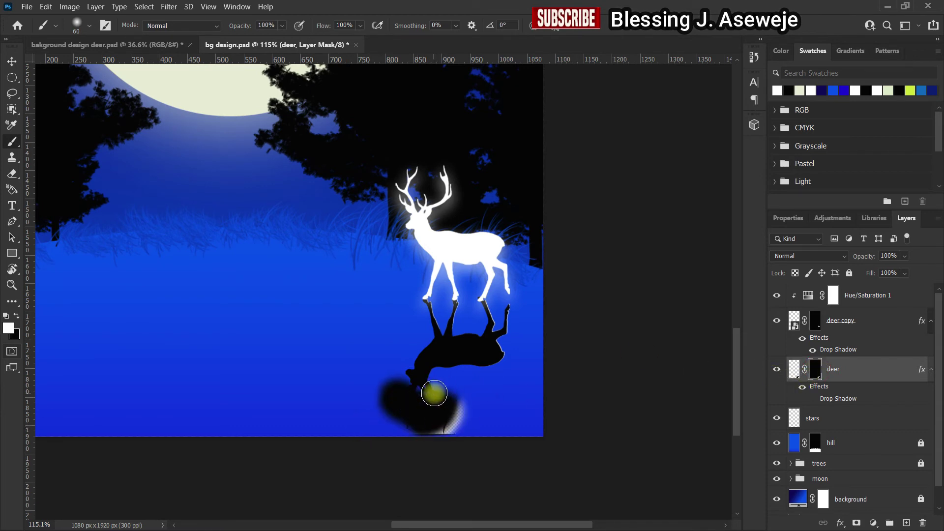
key("ctrl+z")
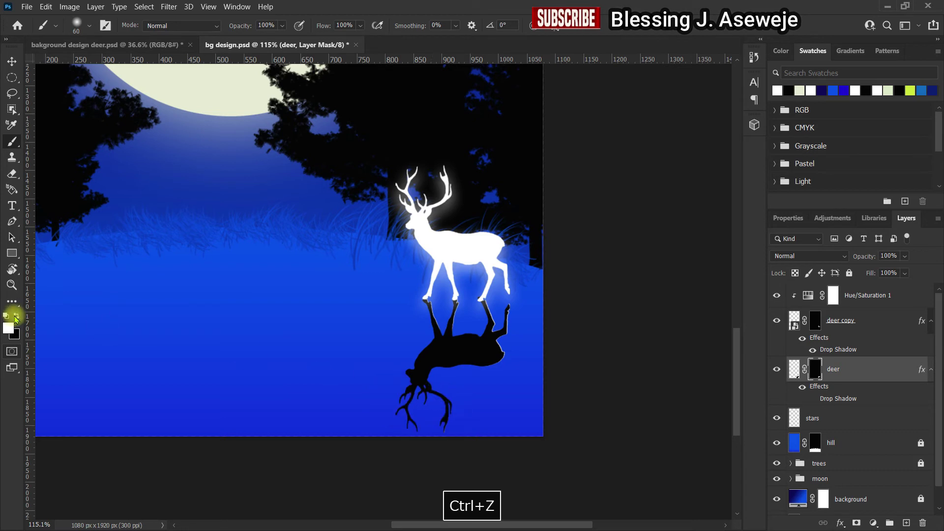
left_click(17, 317)
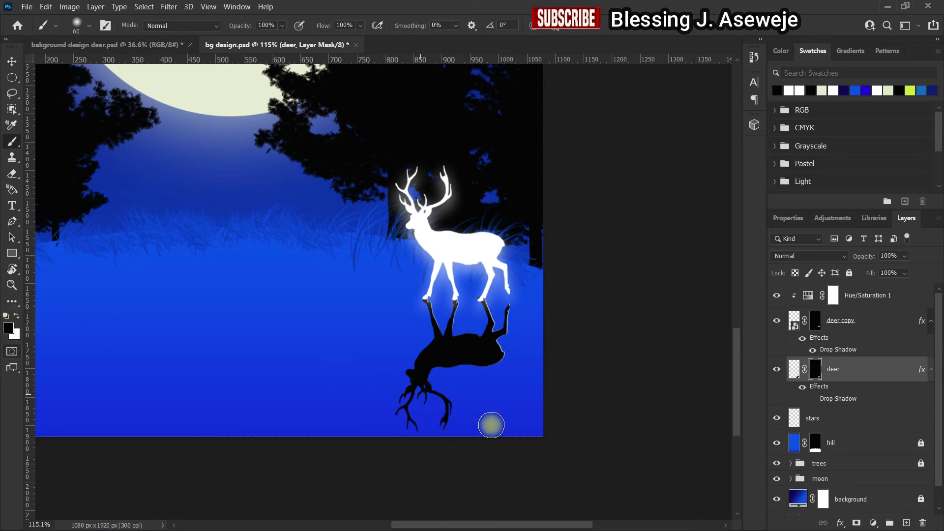
mouse_move(491, 423)
left_mouse_down()
mouse_move(430, 409)
mouse_move(390, 431)
mouse_move(420, 403)
left_mouse_up()
key("ctrl+z")
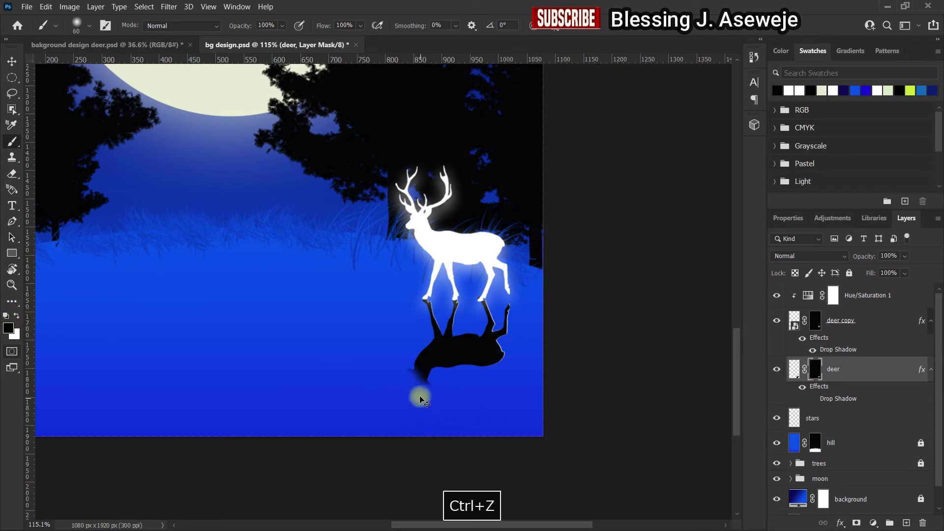
Fade the reflection's antlers and lower body with a 32% opacity brush enlarged to 150
left_click(89, 27)
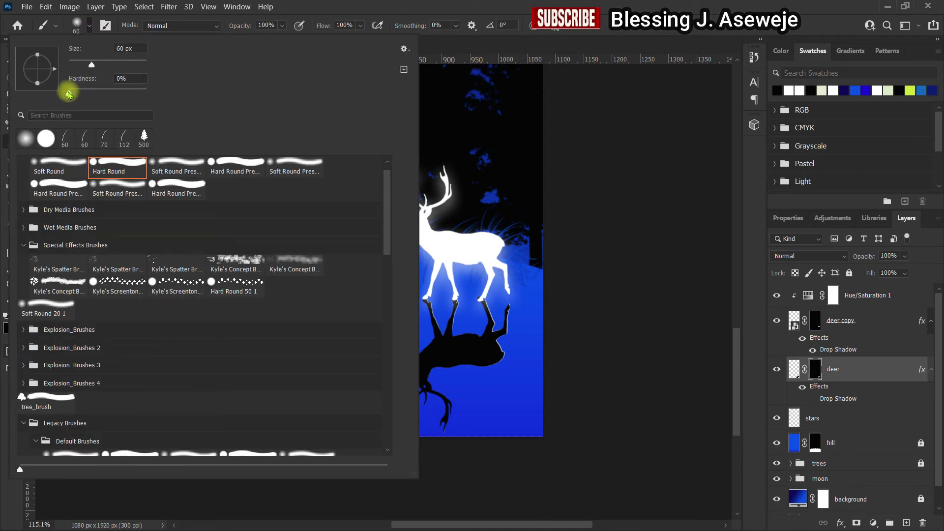
left_click(631, 48)
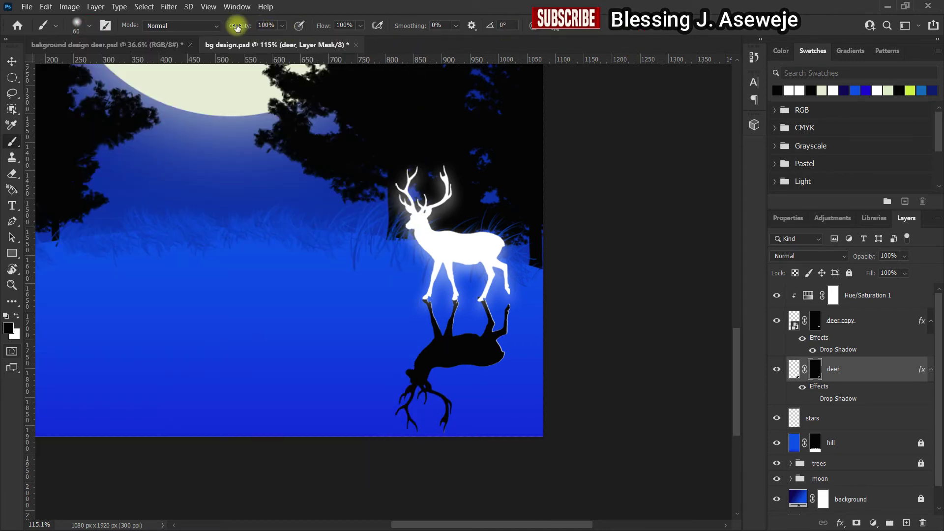
left_click_drag(237, 28, 213, 30)
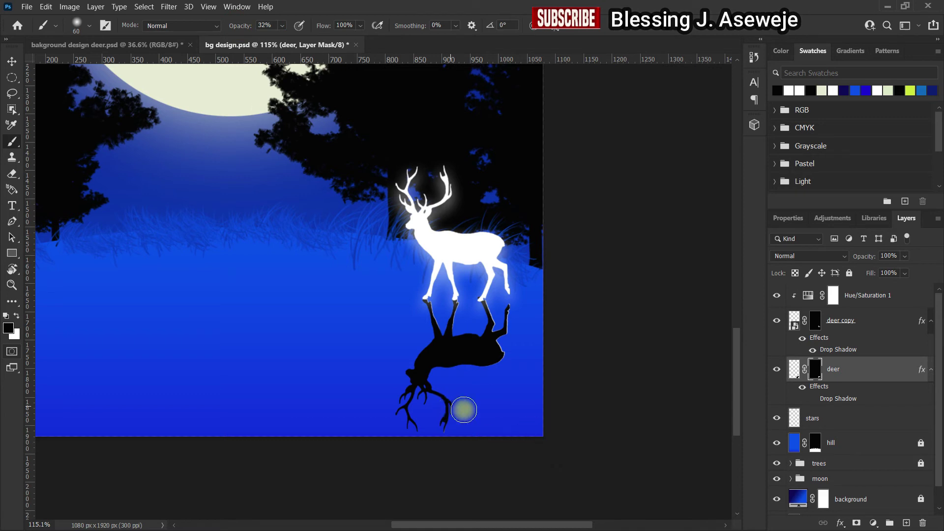
left_click_drag(459, 405, 456, 431)
key("bracketright")
key("bracketright")
key("bracketright")
key("bracketright")
key("bracketright")
key("bracketright")
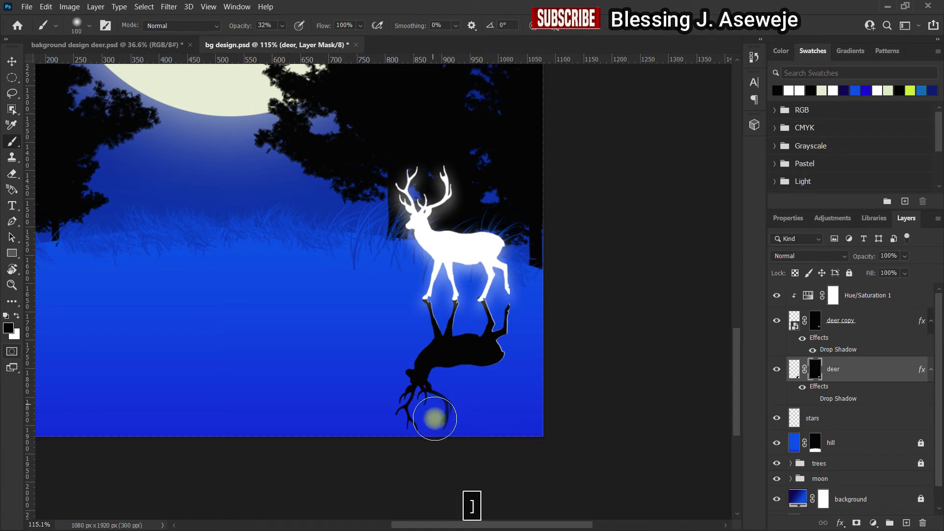
mouse_move(396, 415)
left_mouse_down()
mouse_move(410, 390)
mouse_move(464, 391)
mouse_move(506, 374)
mouse_move(485, 327)
mouse_move(397, 320)
mouse_move(419, 304)
mouse_move(476, 349)
mouse_move(409, 372)
mouse_move(443, 405)
mouse_move(440, 337)
mouse_move(506, 344)
mouse_move(435, 338)
mouse_move(526, 364)
mouse_move(378, 321)
mouse_move(462, 363)
mouse_move(451, 333)
mouse_move(429, 403)
mouse_move(447, 284)
mouse_move(408, 382)
mouse_move(414, 405)
mouse_move(464, 444)
mouse_move(407, 377)
mouse_move(491, 389)
mouse_move(489, 399)
mouse_move(481, 372)
mouse_move(435, 384)
mouse_move(393, 442)
mouse_move(341, 389)
mouse_move(403, 390)
mouse_move(460, 419)
mouse_move(462, 382)
mouse_move(515, 371)
mouse_move(481, 347)
mouse_move(525, 327)
left_mouse_up()
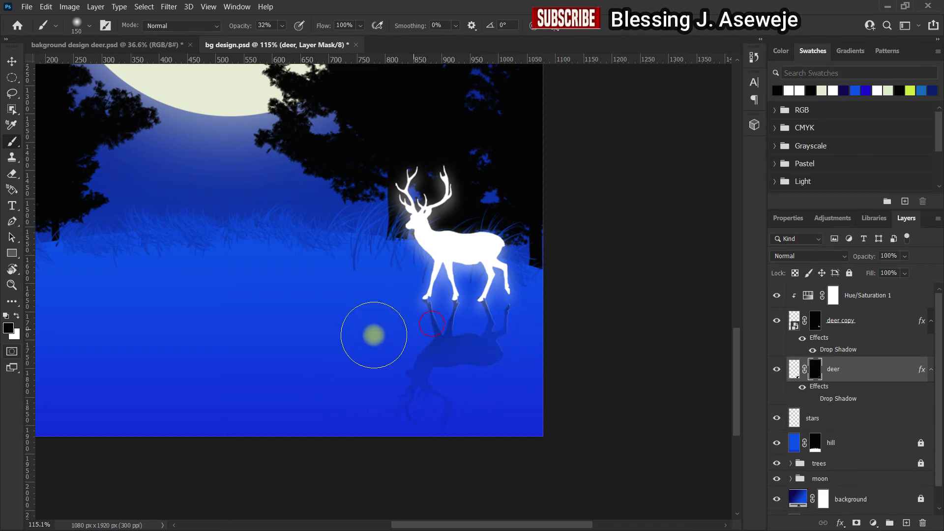
Switch to the Move tool and deselect the deer layer
scroll(301, 449, "down", 5)
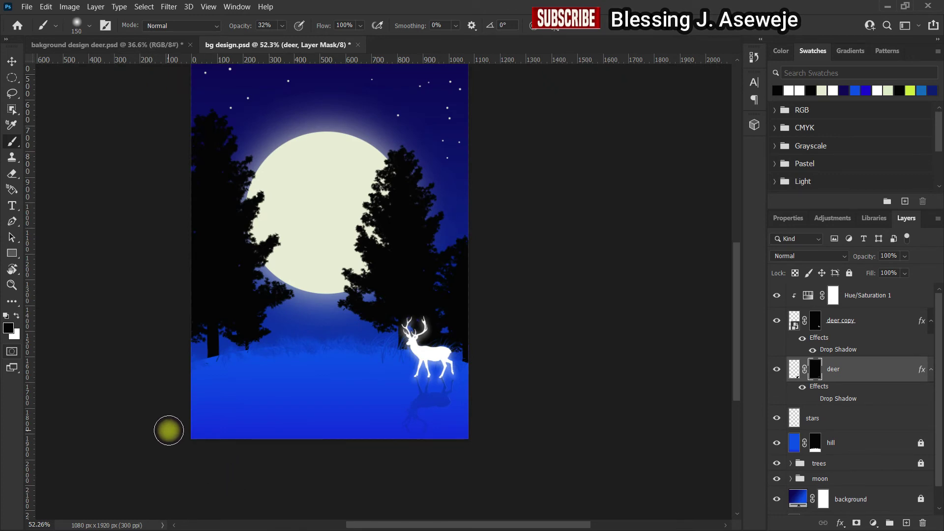
scroll(137, 320, "up", 2)
left_click(12, 61)
scroll(179, 231, "down", 3)
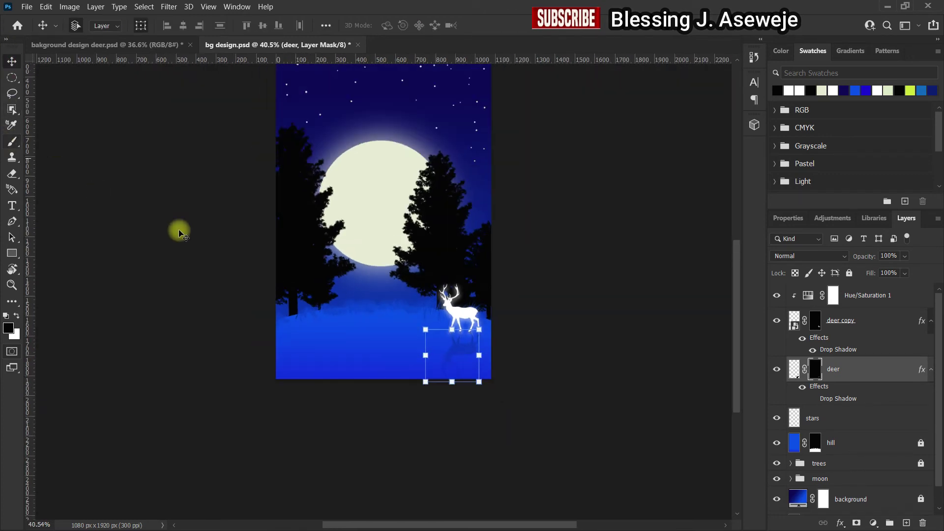
left_click(632, 238)
scroll(502, 324, "up", 2)
scroll(442, 364, "down", 3)
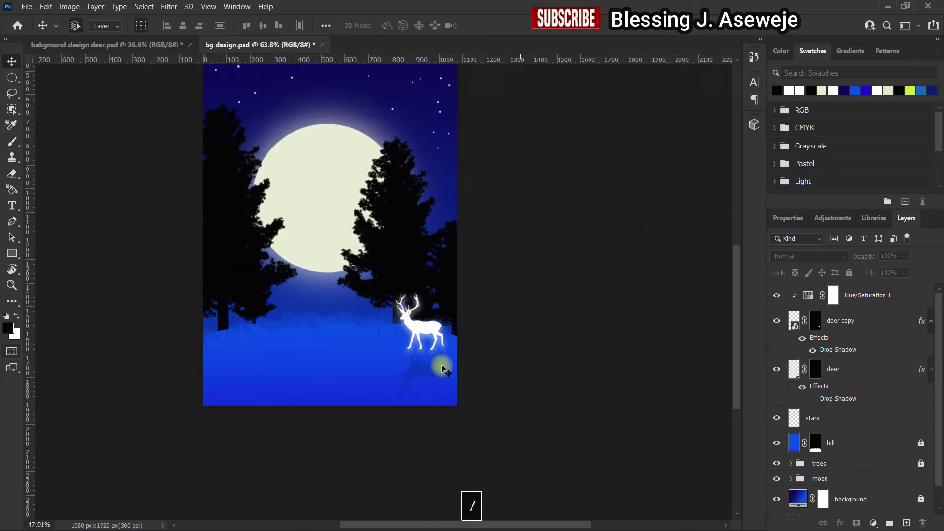
Drop the deer3 image from the desktop onto the canvas and commit it as a layer
key("super+d")
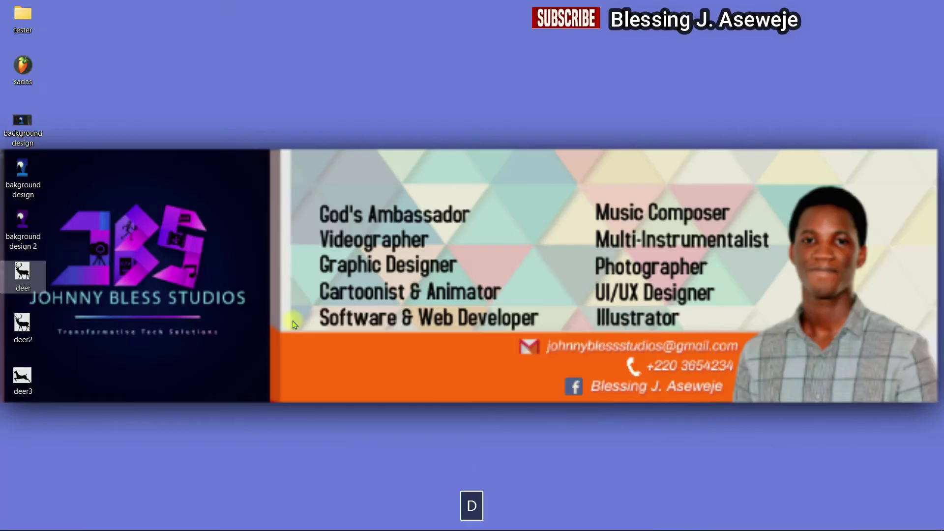
left_click(22, 376)
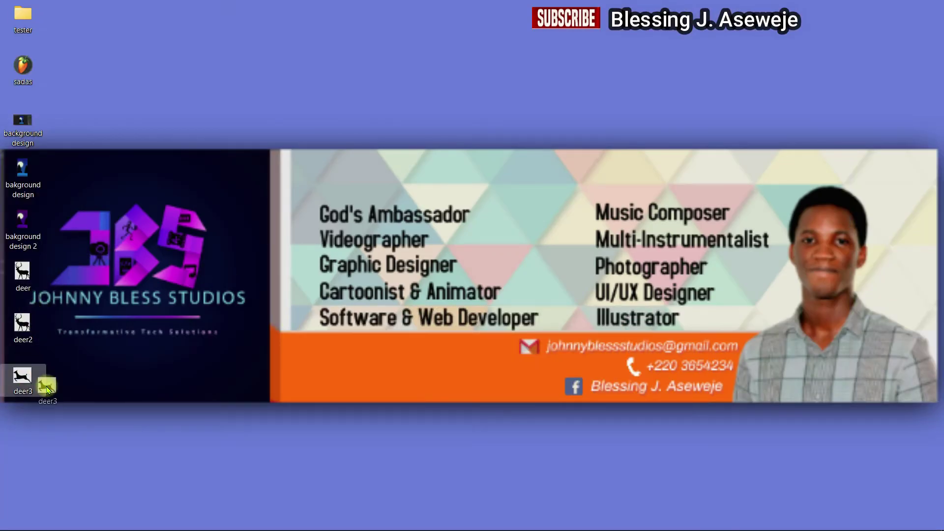
key("super+d")
key("space")
left_click_drag(274, 251, 274, 251)
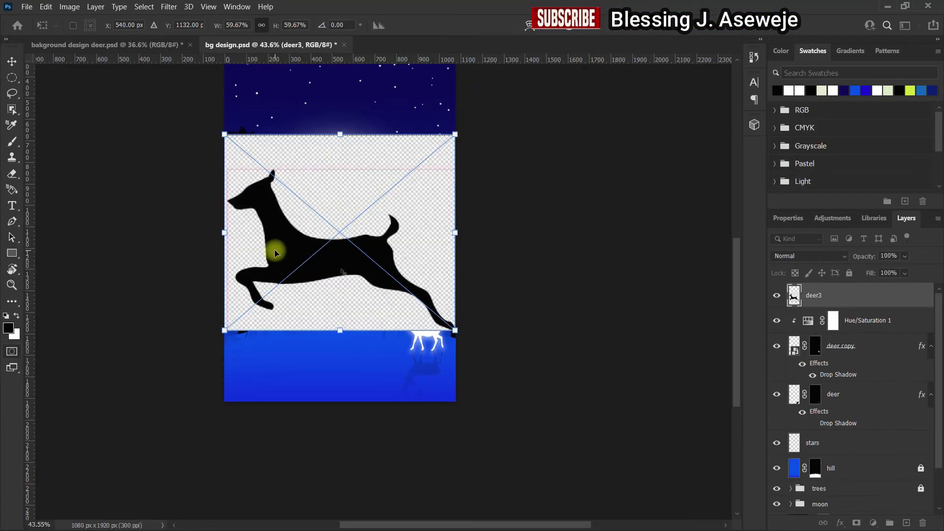
left_click(588, 28)
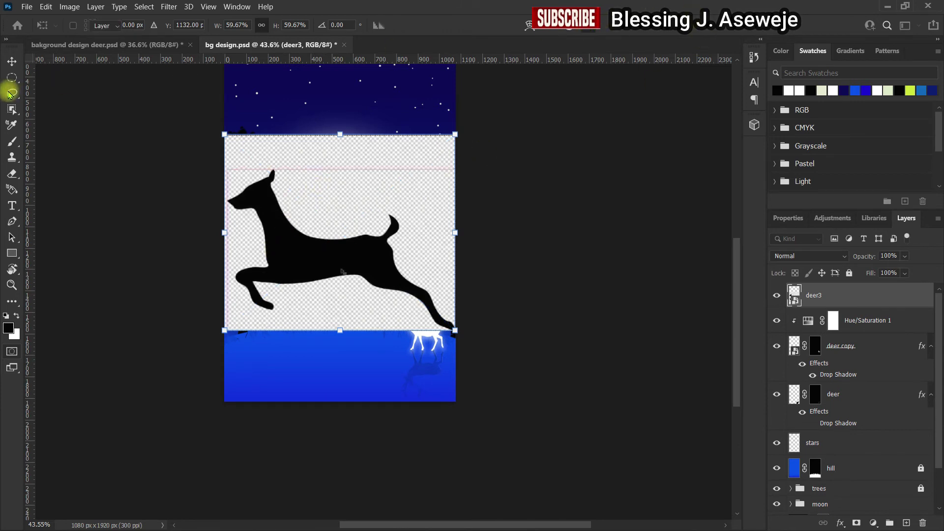
left_click(12, 93)
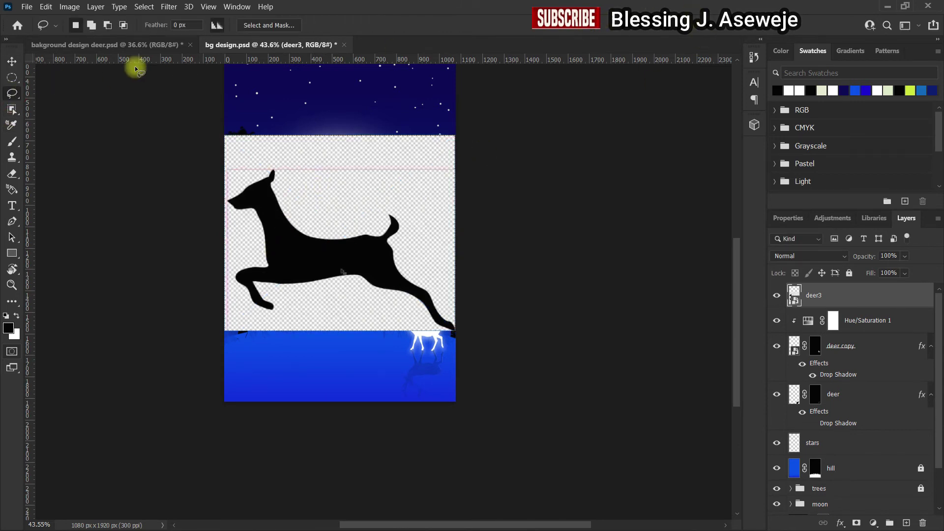
Mask the deer3 silhouette using Select Subject with Shift Edge -80%, output to a layer mask
left_click(247, 26)
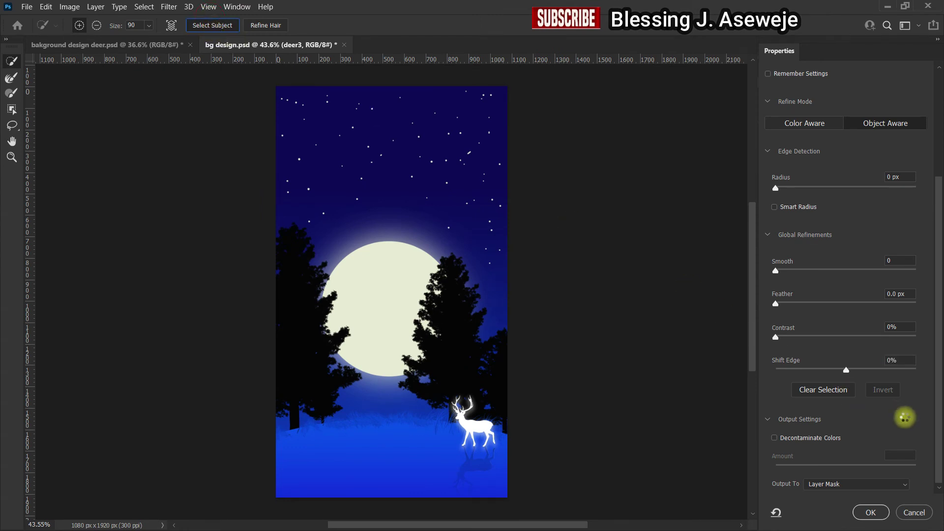
left_click(823, 391)
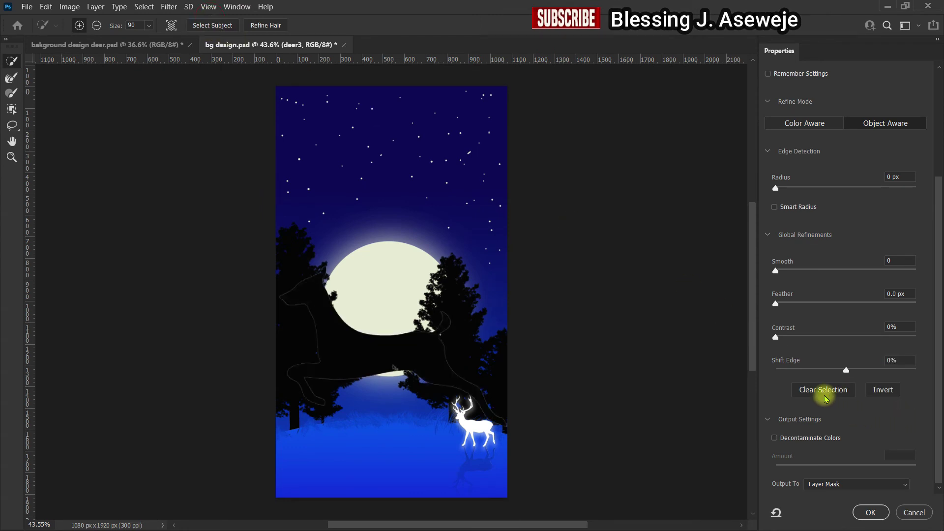
left_click_drag(848, 369, 790, 369)
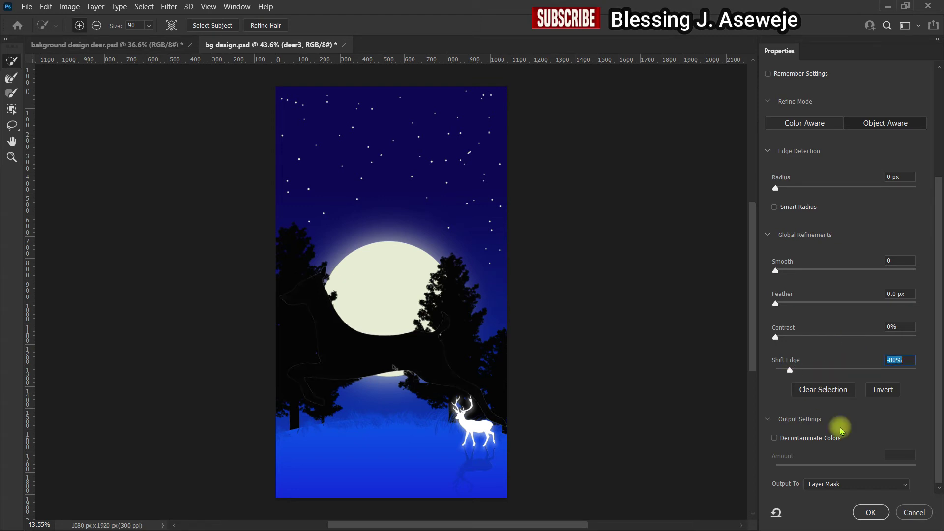
left_click(870, 513)
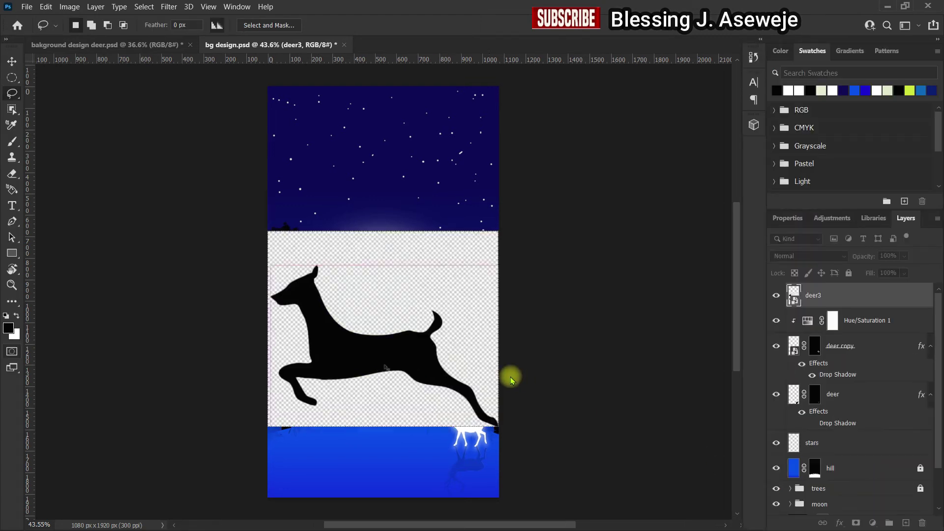
Scale the leaping deer to about 32% and move it onto the hill
left_click(11, 61)
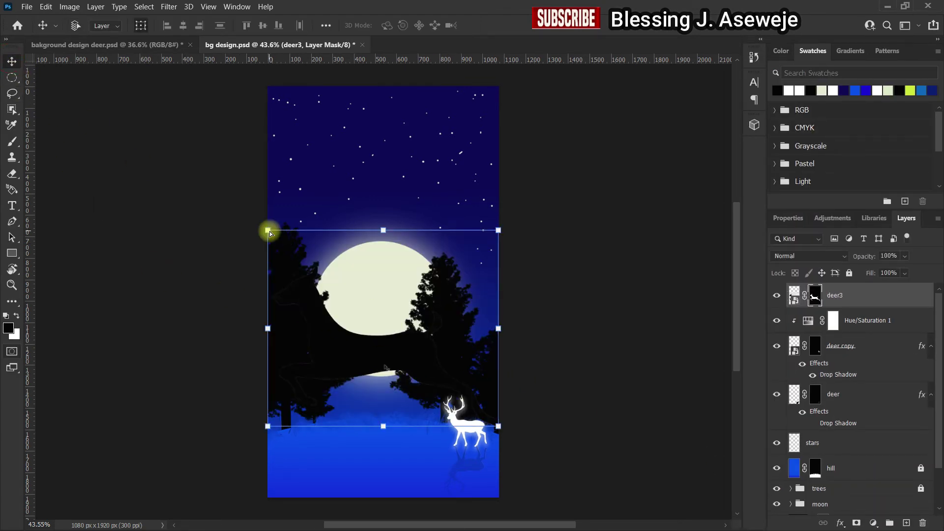
key("ctrl+t")
left_click_drag(270, 233, 365, 313)
left_click_drag(421, 377, 332, 408)
left_click_drag(284, 338, 350, 393)
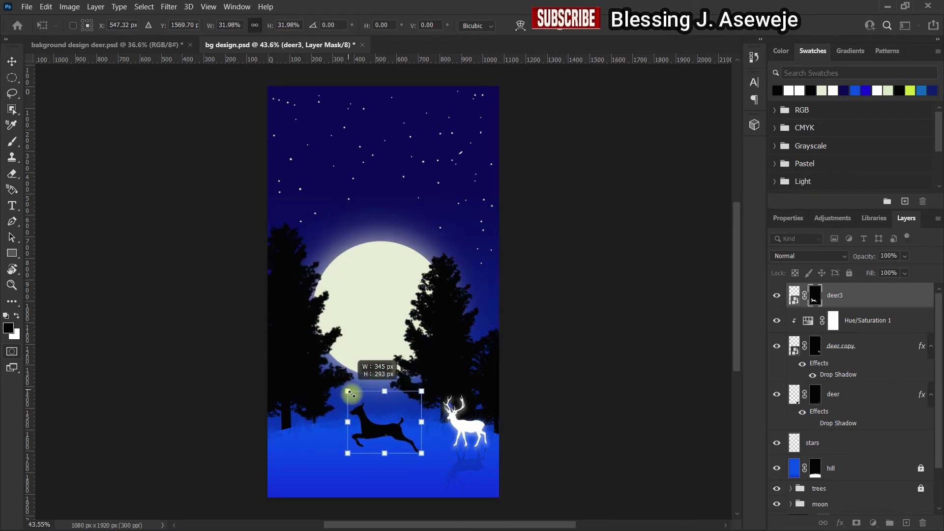
left_click(579, 30)
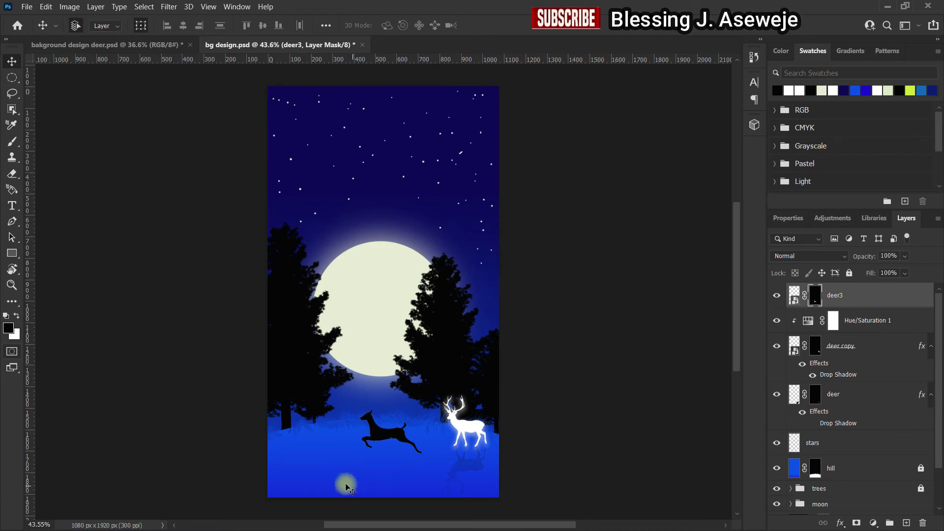
key("ctrl+2")
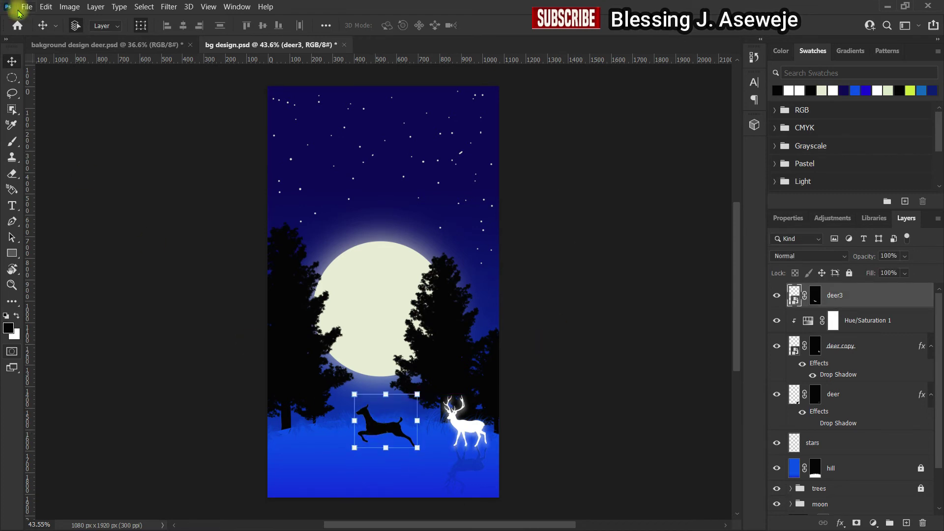
Flip the leaping deer horizontally so it faces the stag
left_click(24, 6)
mouse_move(46, 7)
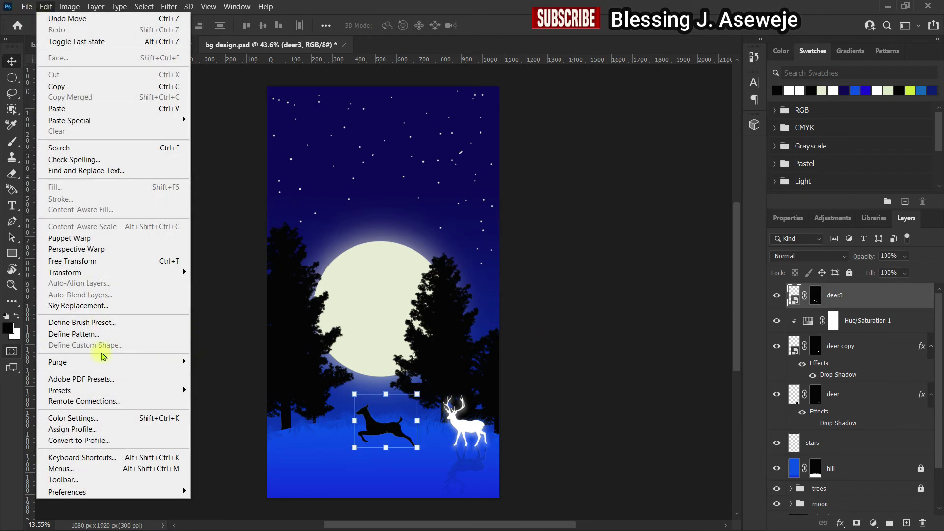
mouse_move(114, 270)
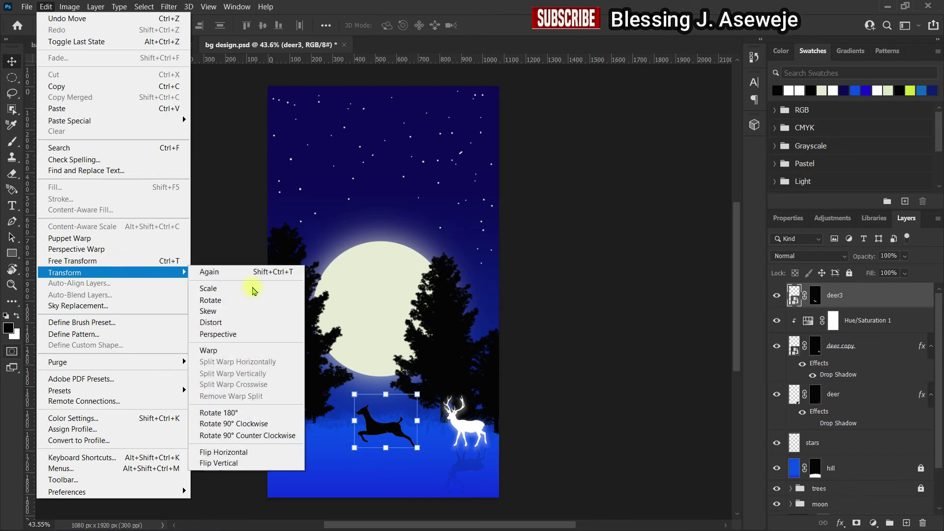
left_click(238, 452)
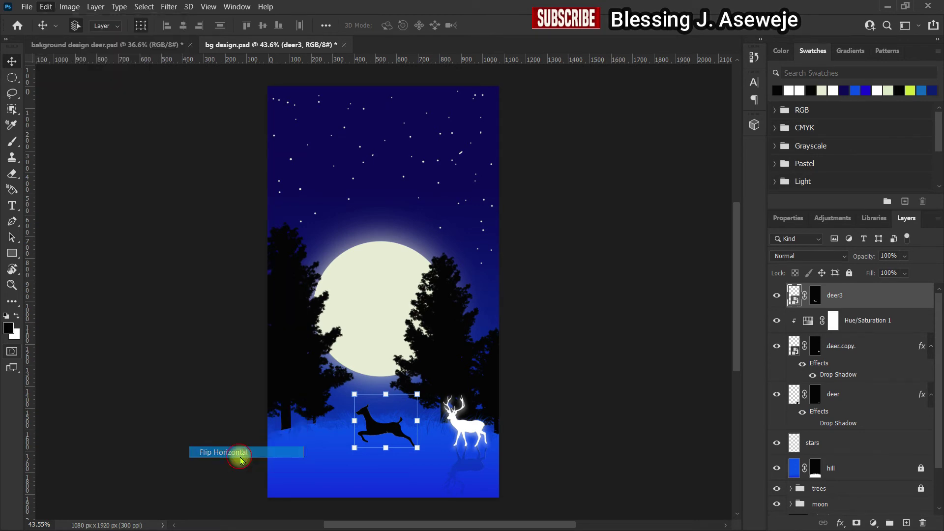
left_click(590, 373)
Move the leaping deer left and up and make a duplicate of it
scroll(373, 447, "up", 2)
scroll(374, 448, "down", 2)
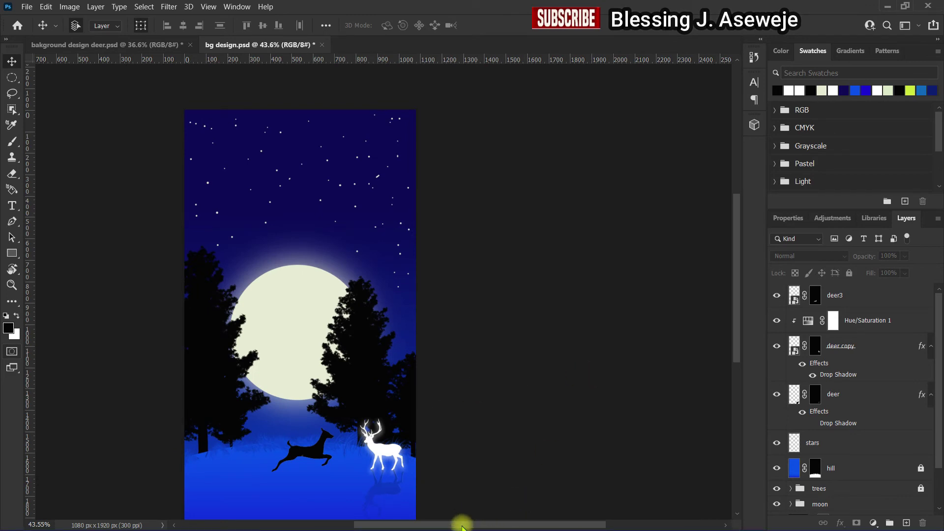
left_click_drag(462, 526, 421, 524)
scroll(489, 446, "down", 1)
scroll(489, 447, "up", 2)
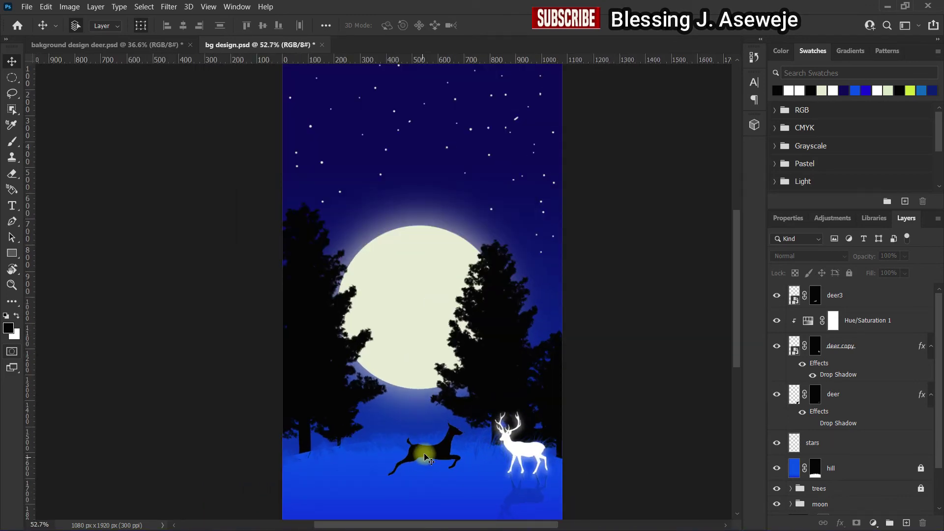
left_click_drag(428, 459, 392, 449)
scroll(392, 445, "up", 3)
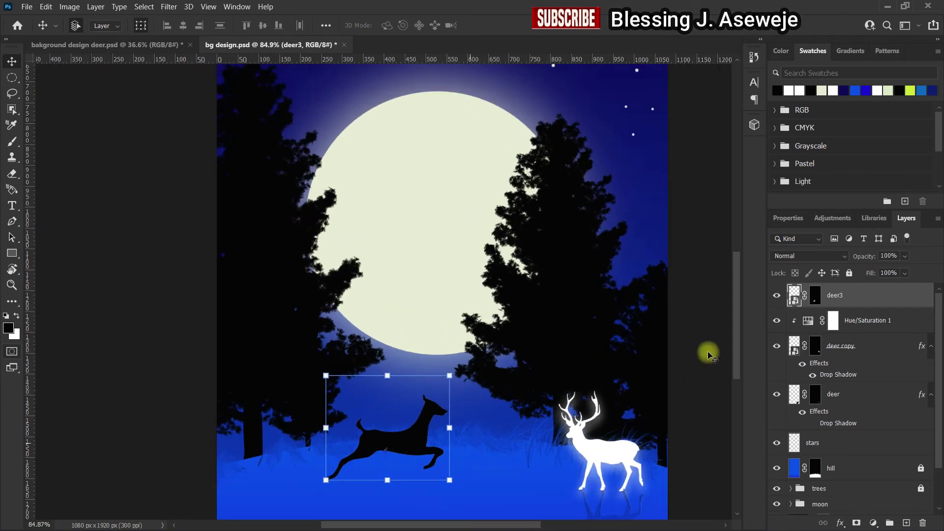
scroll(740, 338, "down", 3)
left_click_drag(416, 321, 392, 374)
Flip the duplicate vertically and move it beneath the original as a reflection
left_click(44, 6)
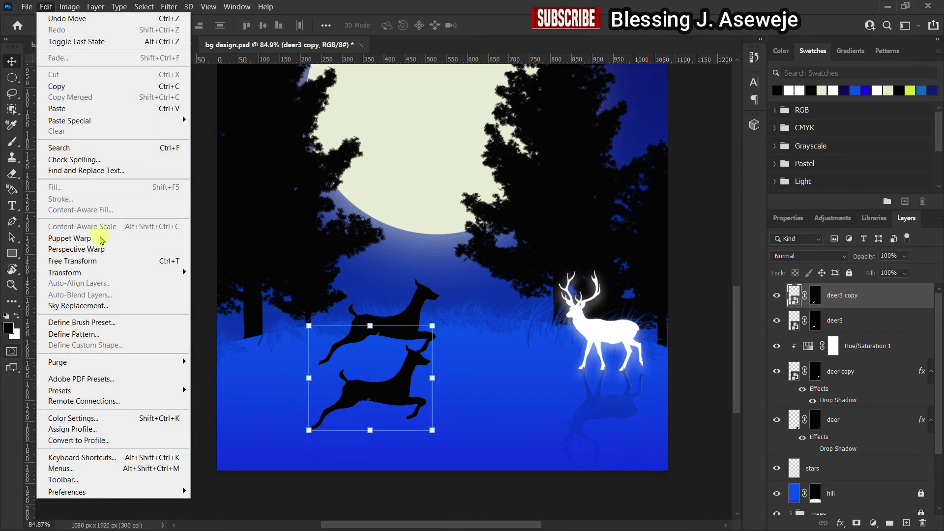
mouse_move(114, 271)
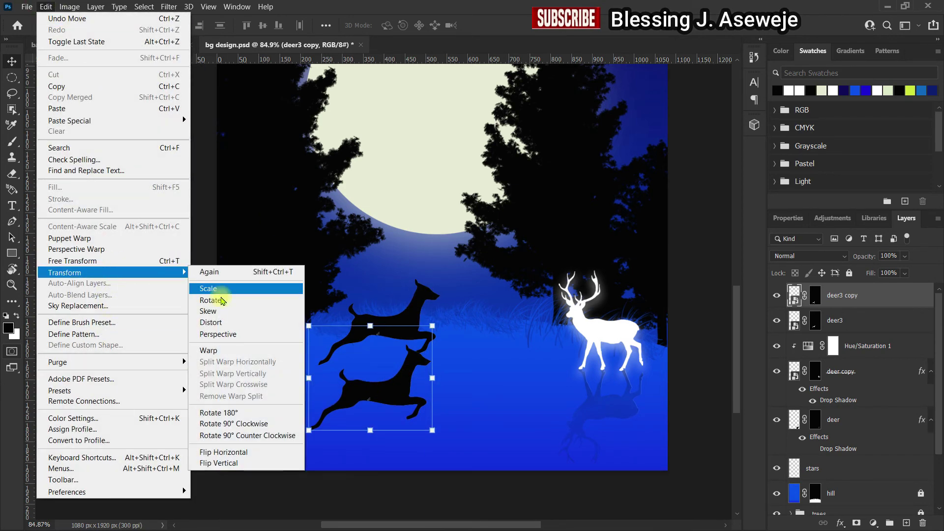
left_click(242, 456)
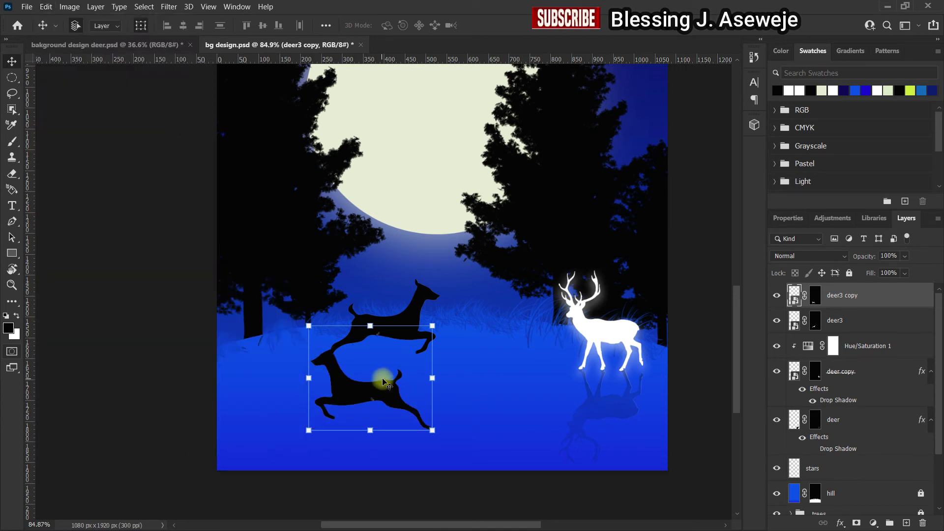
key("ctrl+z")
left_click(46, 6)
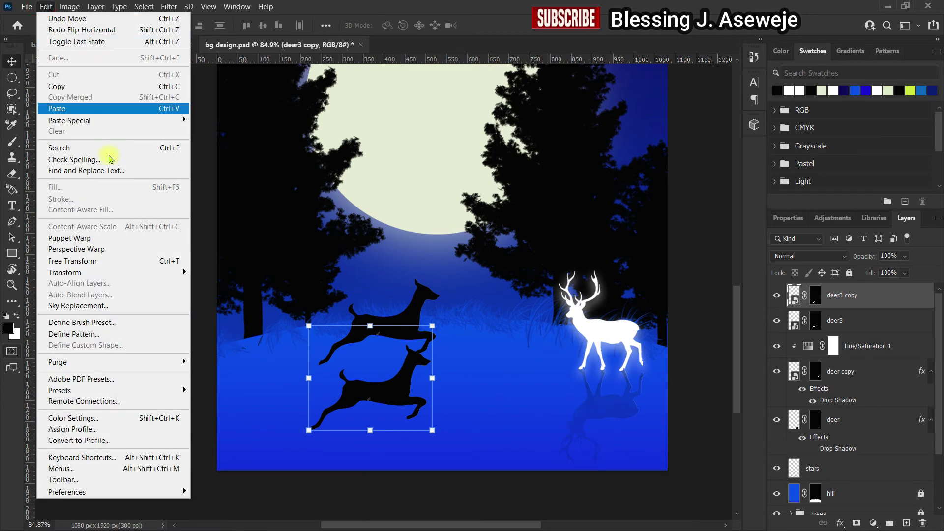
mouse_move(120, 272)
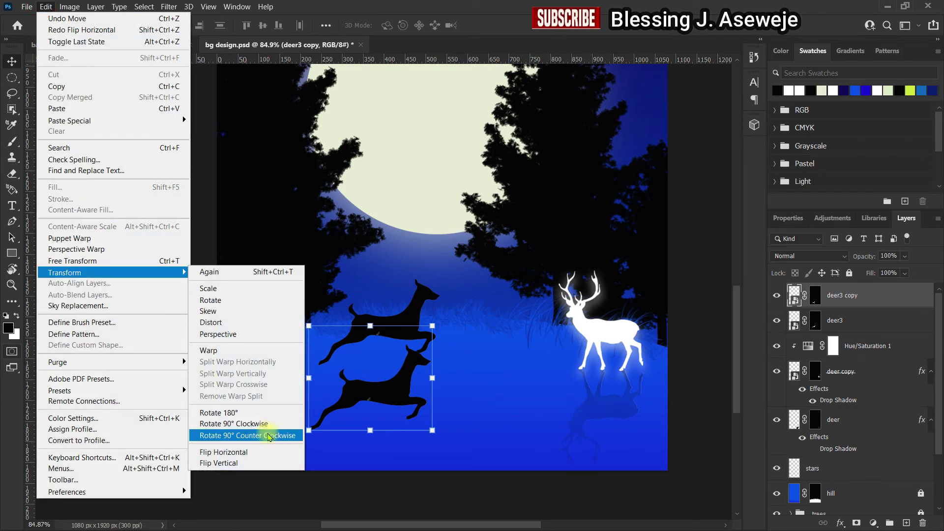
left_click(257, 464)
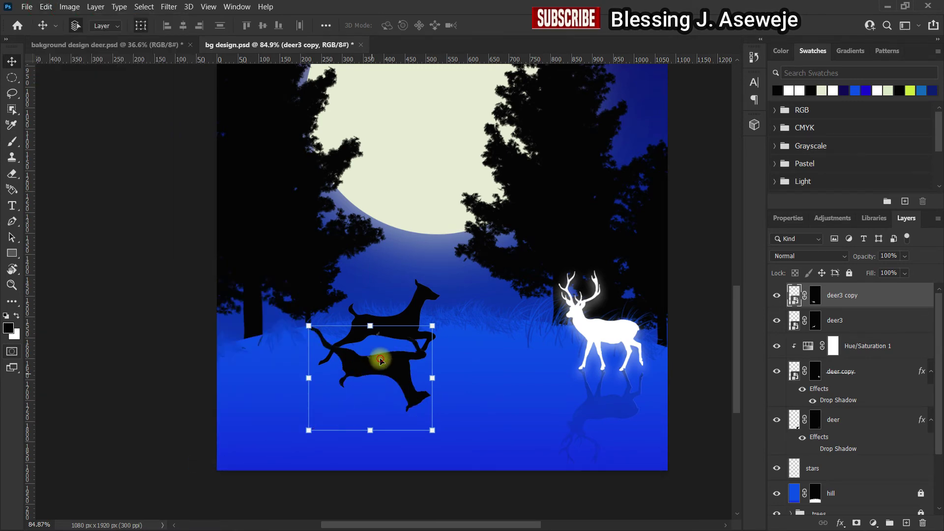
left_click_drag(381, 360, 392, 393)
left_click(400, 327)
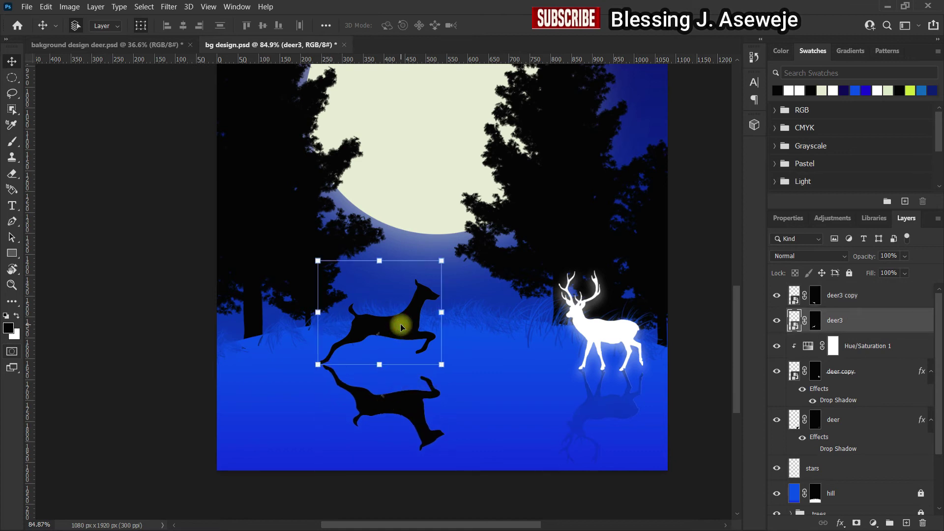
Add a Drop Shadow layer effect to the upright leaping deer
left_click(840, 523)
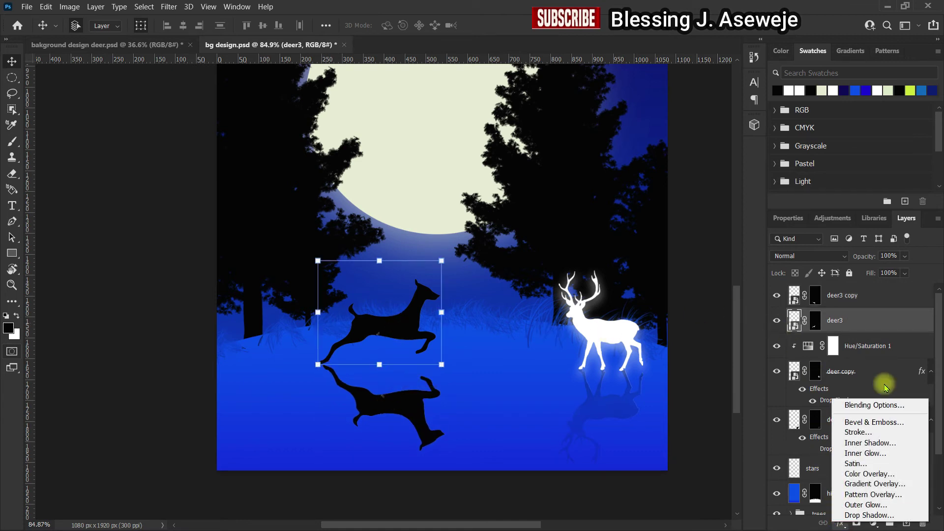
left_click(870, 506)
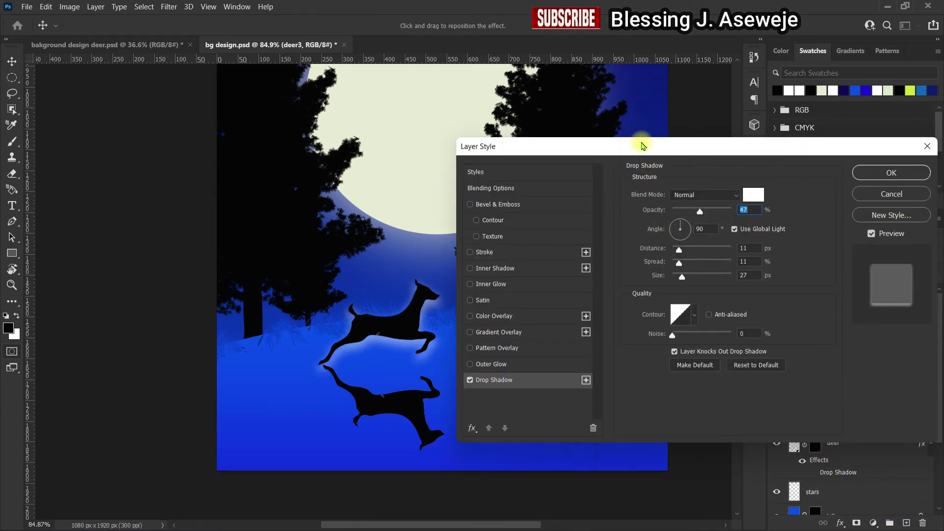
left_click_drag(645, 147, 665, 143)
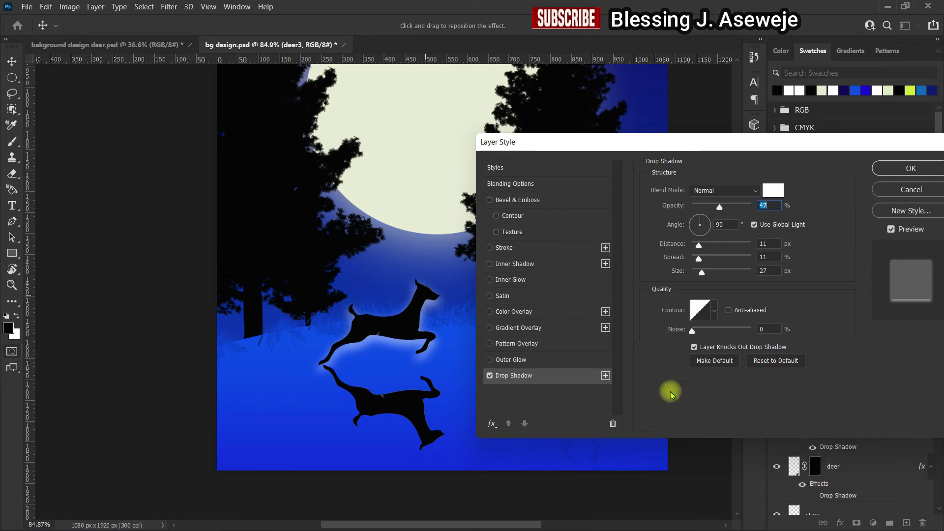
left_click_drag(763, 146, 812, 122)
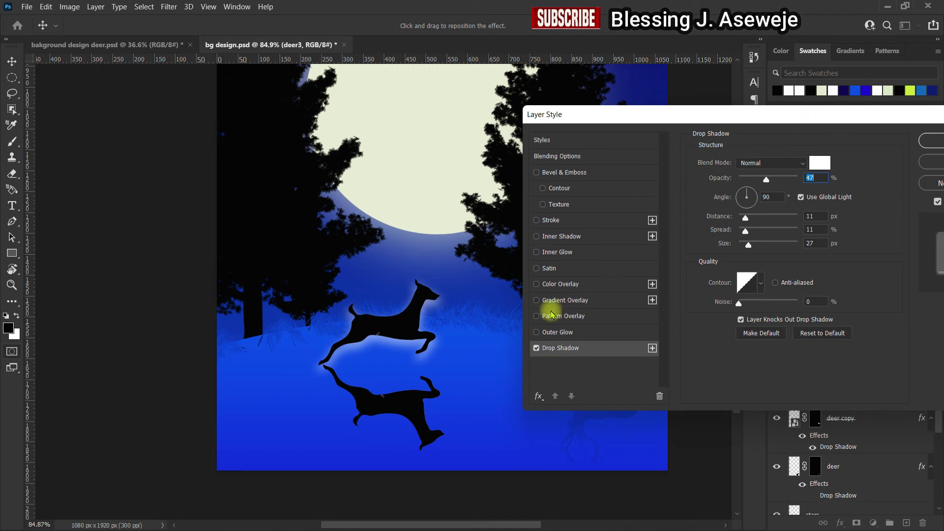
Enable a white Color Overlay and apply it together with the drop shadow
left_click(537, 284)
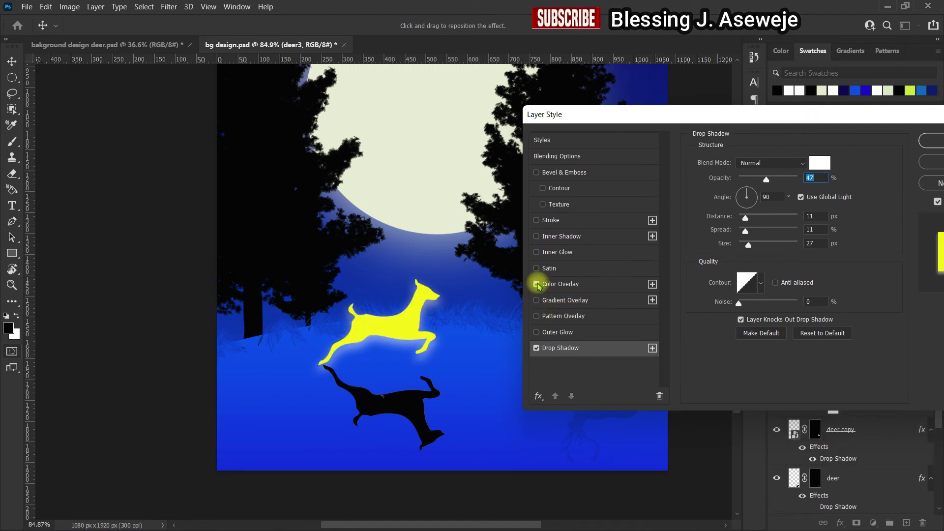
left_click(567, 285)
left_click(818, 162)
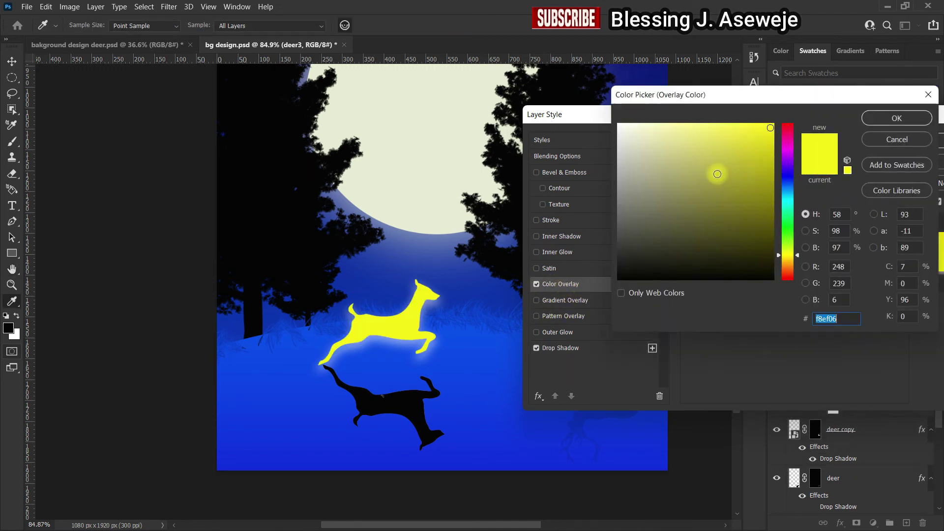
left_click_drag(630, 151, 589, 98)
left_click(917, 119)
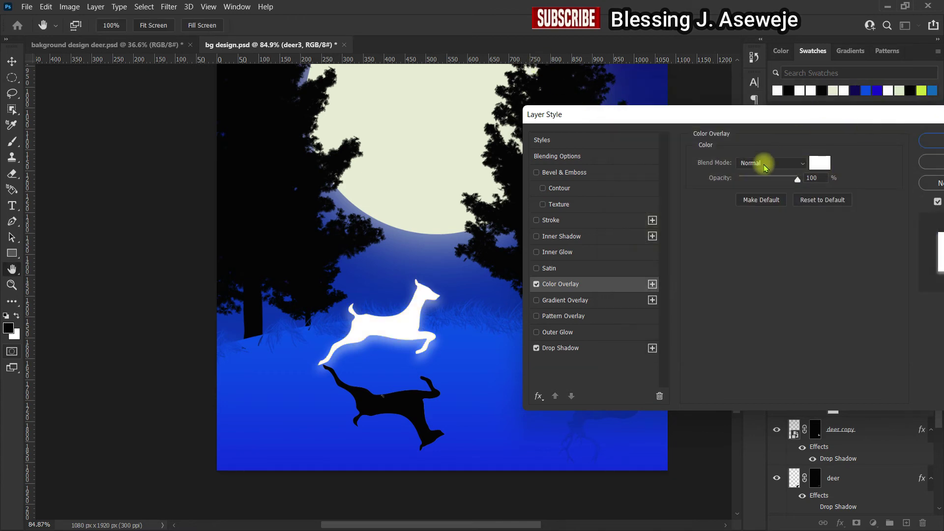
left_click_drag(831, 125, 786, 124)
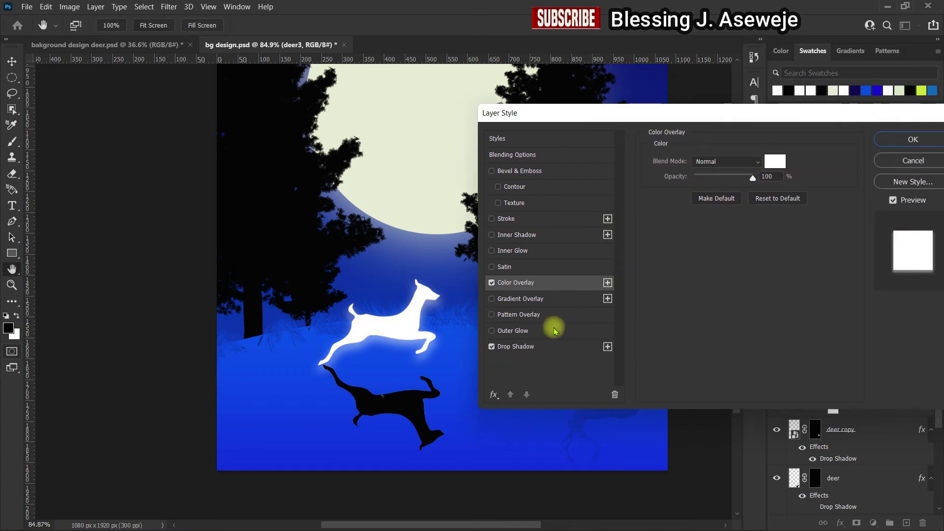
left_click(548, 345)
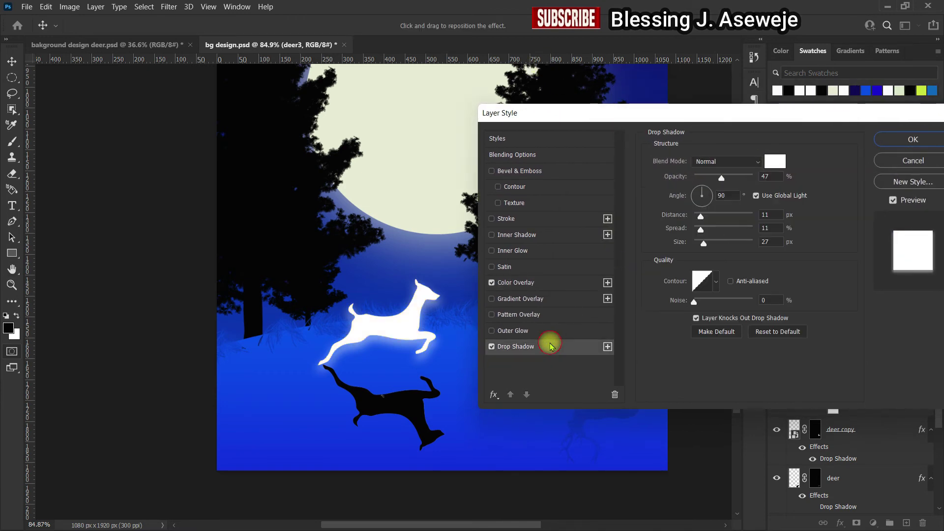
left_click(926, 143)
scroll(484, 364, "down", 5)
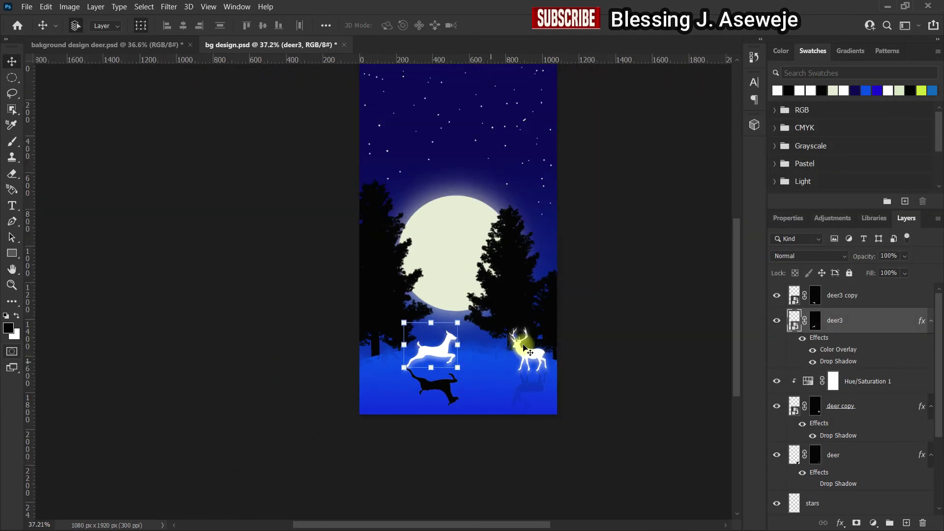
Try tilting and shifting the black reflection, then cancel the transform
scroll(529, 353, "up", 2)
left_click(629, 314)
left_click_drag(395, 405, 388, 399)
scroll(389, 399, "up", 3)
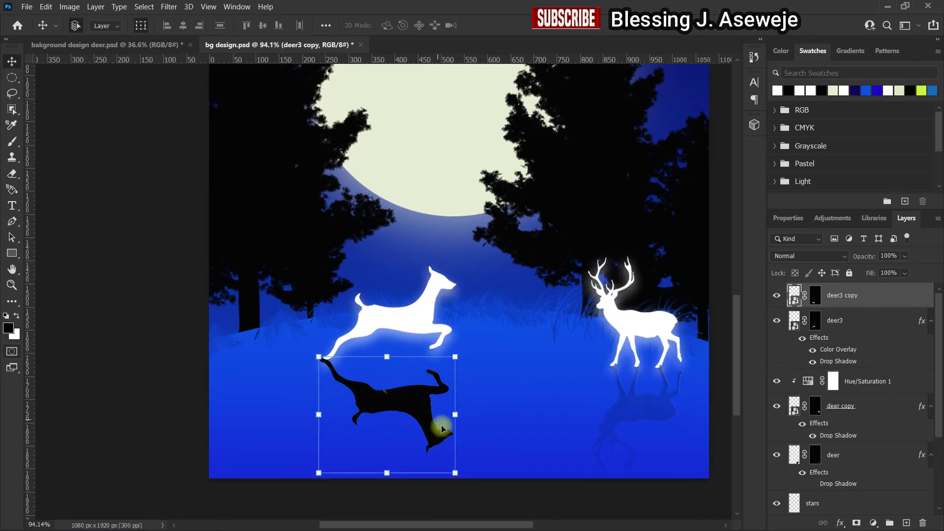
left_click_drag(468, 469, 470, 432)
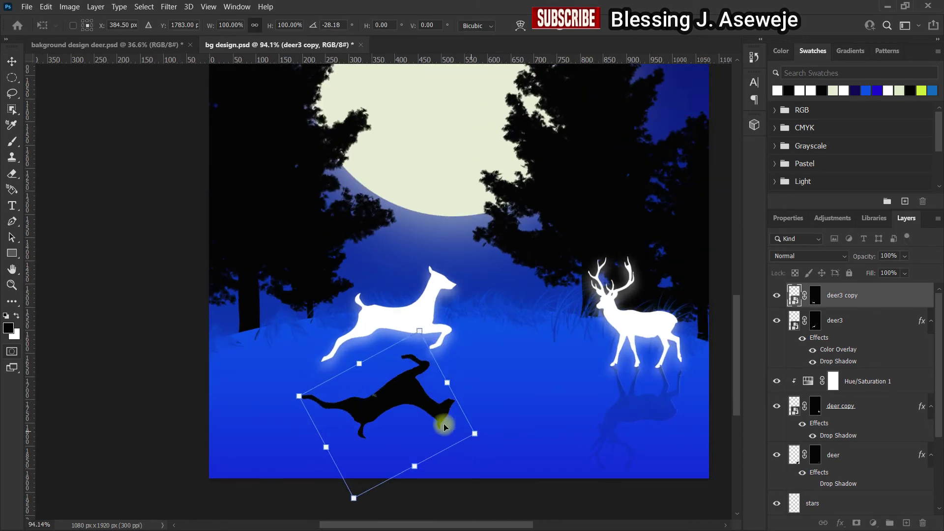
left_click_drag(393, 400, 417, 378)
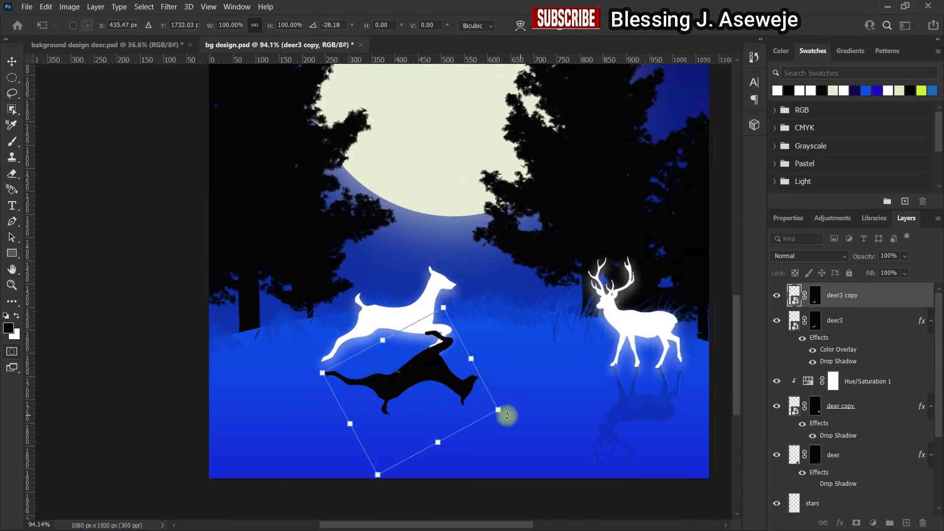
left_click_drag(506, 416, 508, 415)
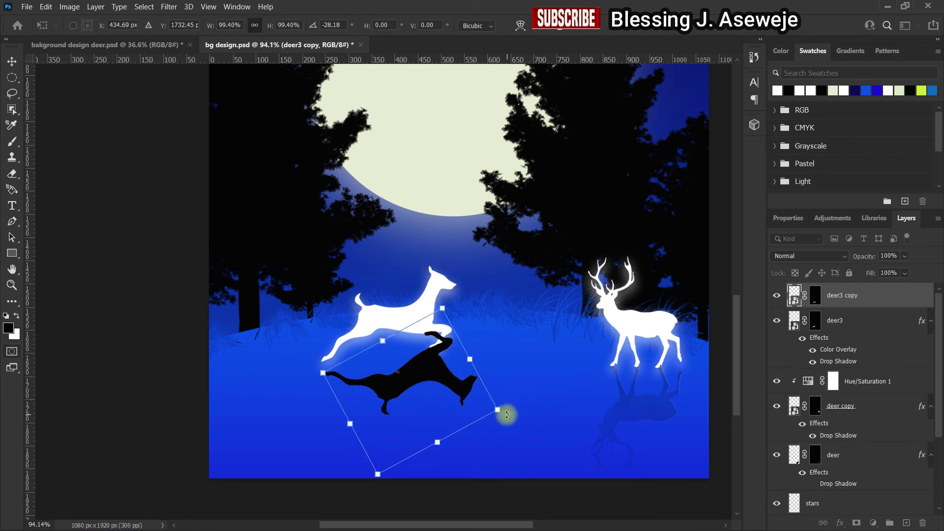
key("ctrl+z")
key("z")
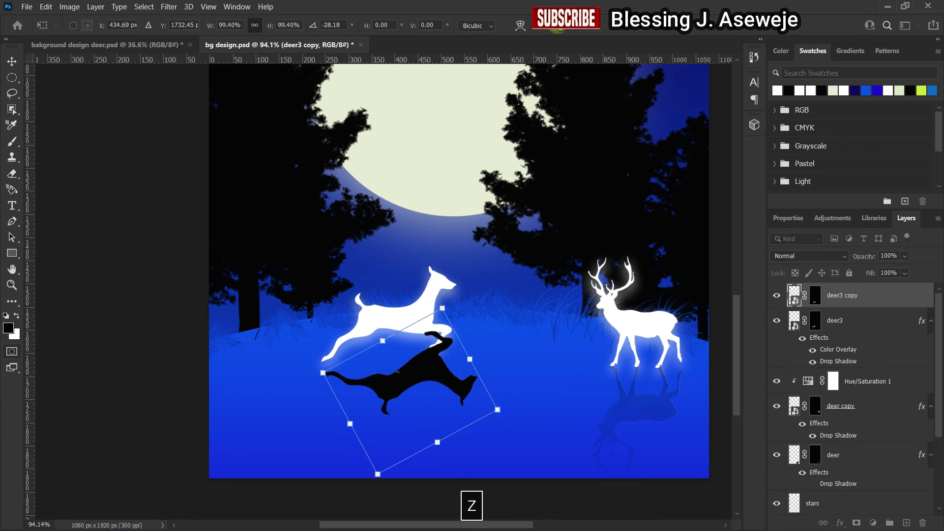
key("Escape")
Rotate the reflection about -11.77° under the deer's hooves and commit the transform
left_click_drag(462, 352, 468, 327)
left_click_drag(399, 380, 408, 401)
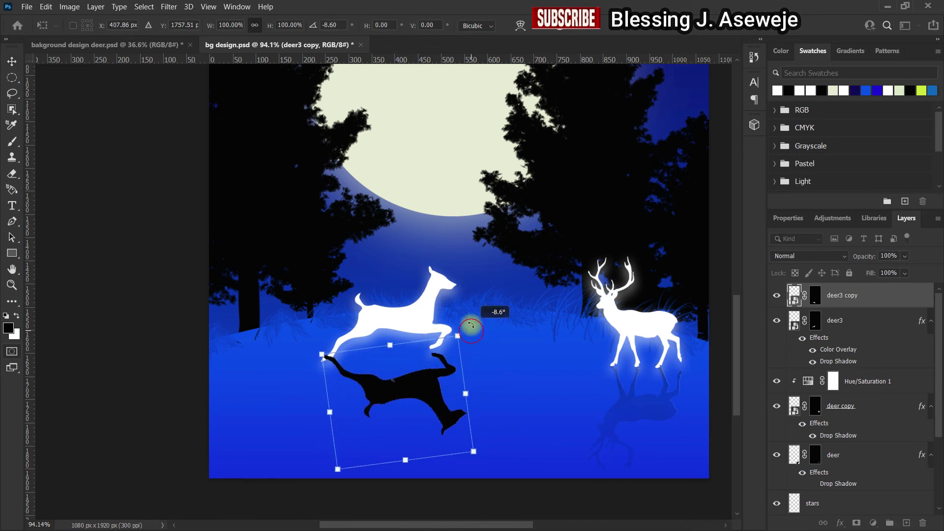
left_click_drag(471, 325, 466, 321)
left_click_drag(390, 407, 388, 403)
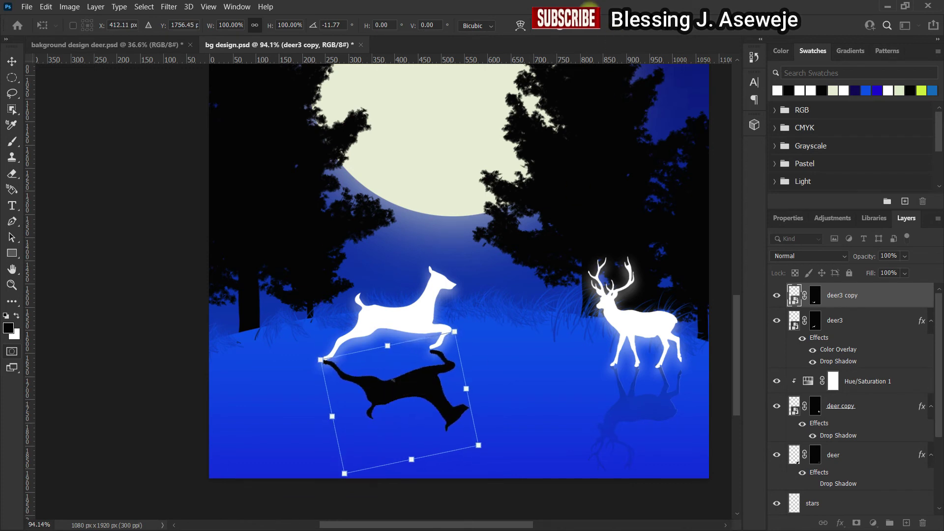
left_click(116, 206)
left_click(404, 390)
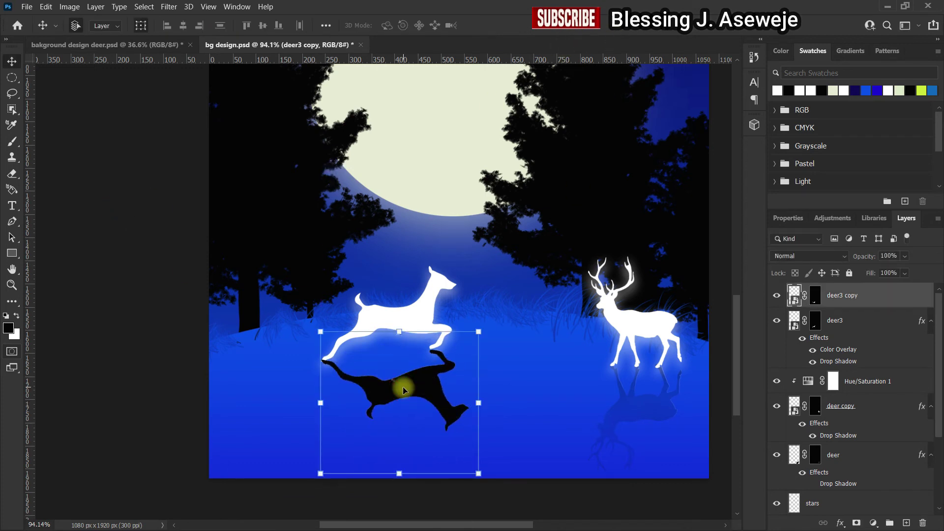
Rasterize deer3 copy and brush its mask to fade the reflection to faint dark blue
key("b")
left_click(433, 389)
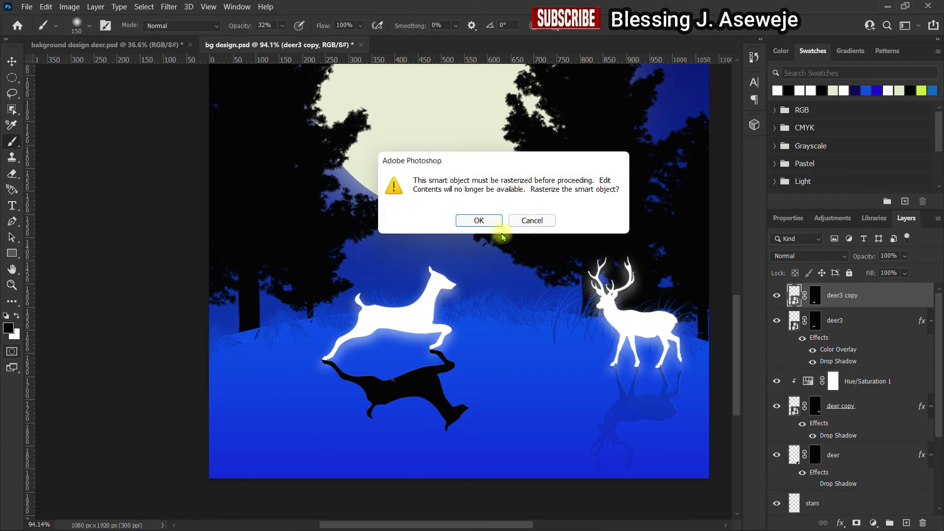
left_click(495, 222)
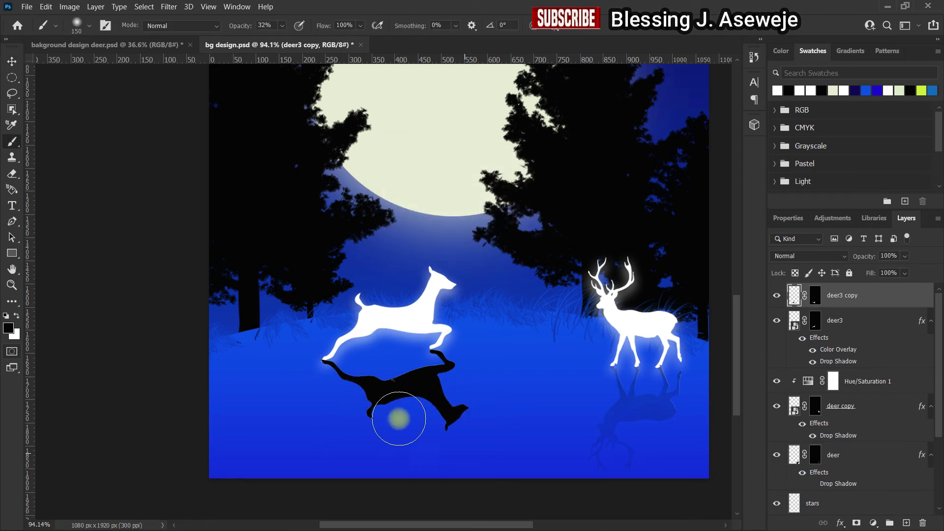
left_click(814, 295)
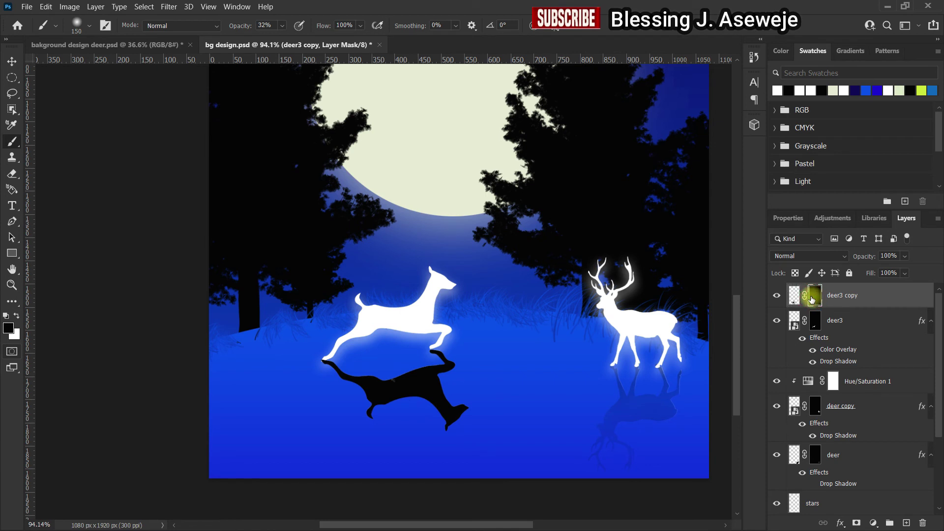
mouse_move(435, 376)
left_mouse_down()
mouse_move(456, 422)
mouse_move(418, 405)
mouse_move(315, 418)
mouse_move(411, 399)
mouse_move(422, 421)
mouse_move(400, 407)
mouse_move(491, 382)
mouse_move(480, 415)
mouse_move(434, 404)
mouse_move(448, 420)
mouse_move(406, 417)
mouse_move(505, 437)
mouse_move(388, 436)
mouse_move(370, 374)
mouse_move(341, 375)
mouse_move(390, 402)
mouse_move(463, 373)
mouse_move(400, 381)
mouse_move(433, 365)
mouse_move(414, 383)
mouse_move(348, 378)
mouse_move(363, 394)
mouse_move(354, 432)
mouse_move(482, 392)
mouse_move(469, 369)
mouse_move(368, 440)
mouse_move(302, 443)
mouse_move(344, 408)
mouse_move(307, 384)
mouse_move(487, 461)
mouse_move(463, 442)
left_mouse_up()
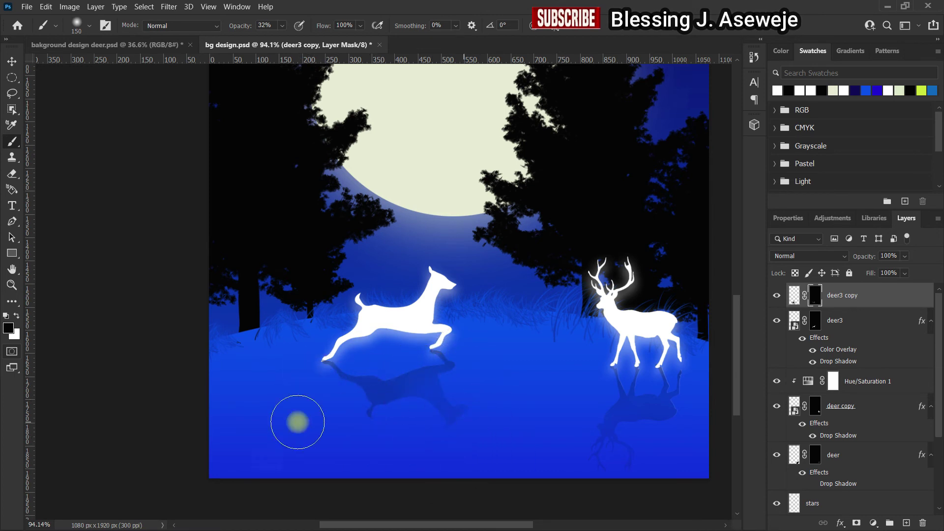
scroll(185, 282, "down", 4)
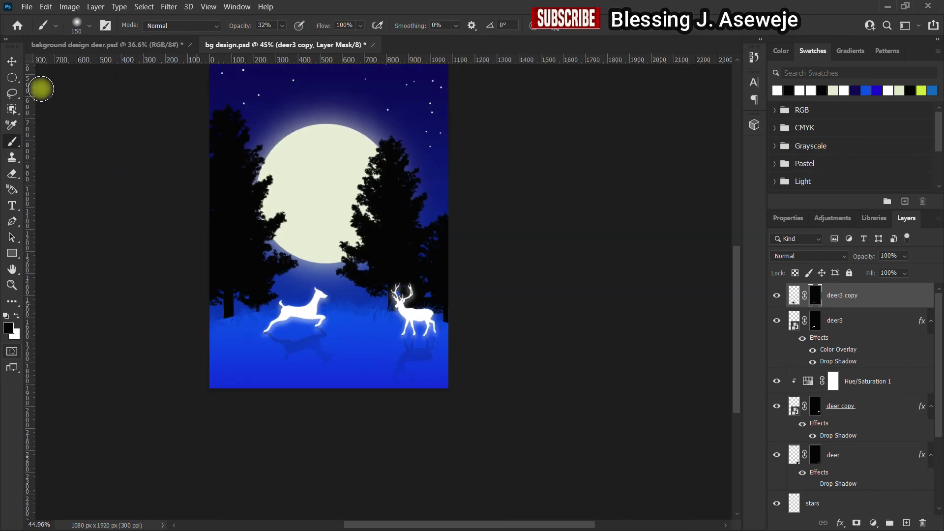
Fade the reflection further on its mask beneath the leaping deer's legs
left_click(12, 61)
left_click(105, 152)
scroll(108, 172, "up", 2)
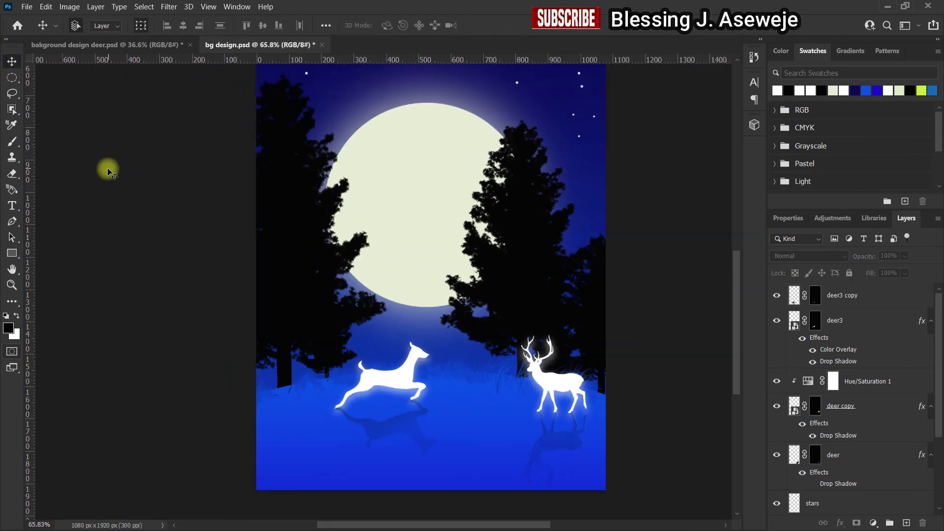
left_click(386, 430)
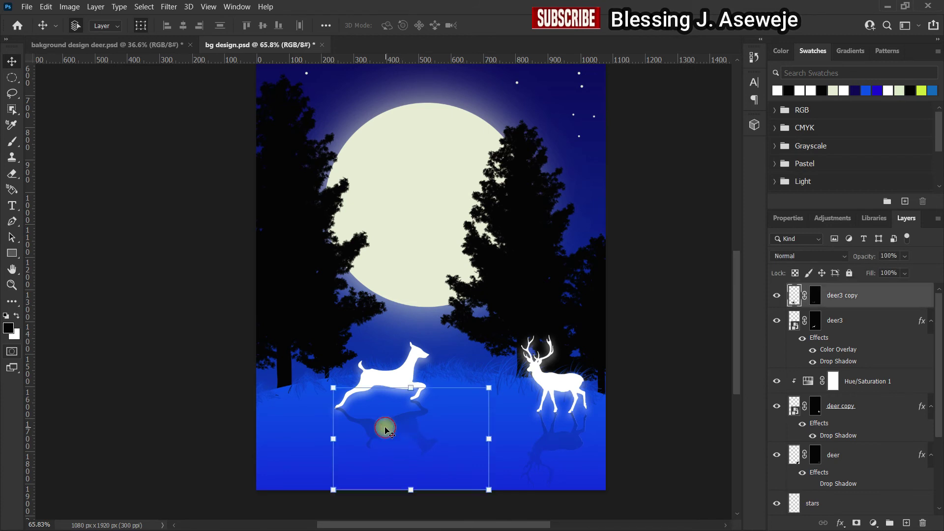
key("b")
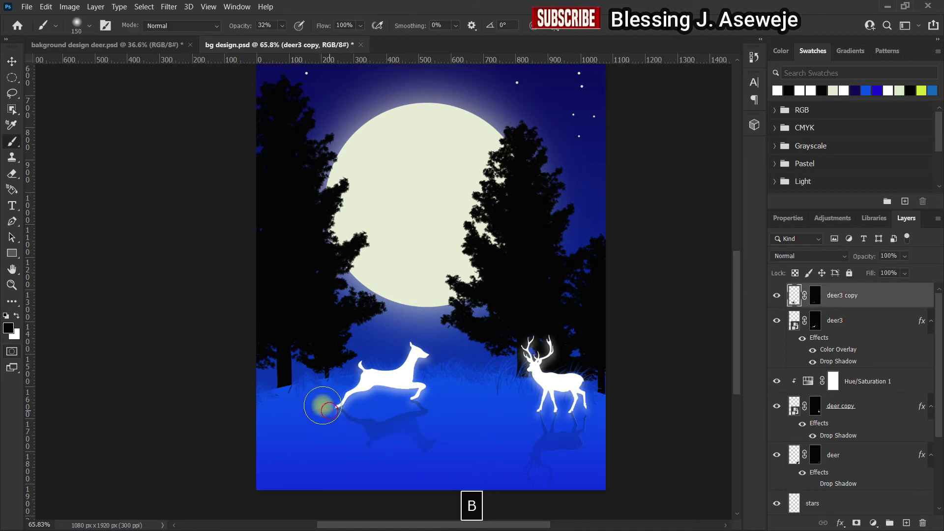
left_click(816, 297)
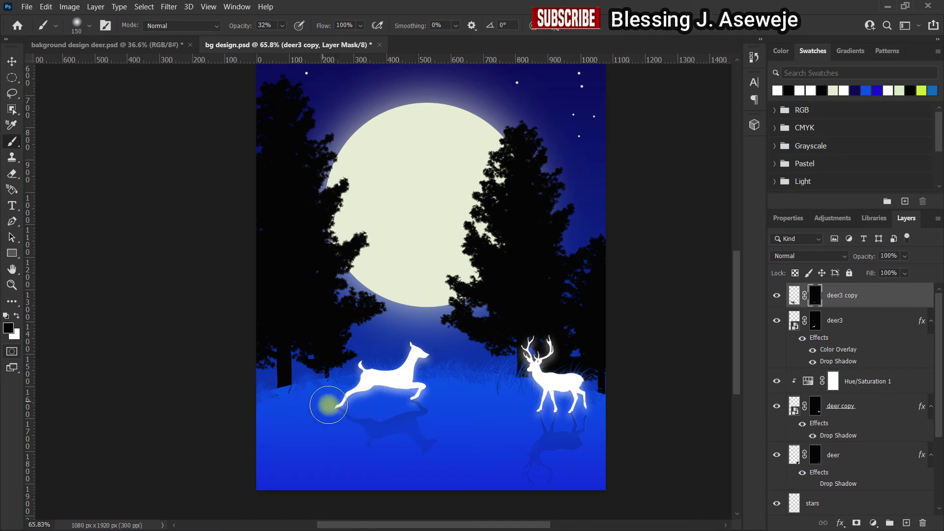
mouse_move(343, 408)
left_mouse_down()
mouse_move(337, 400)
mouse_move(416, 397)
mouse_move(389, 382)
left_mouse_up()
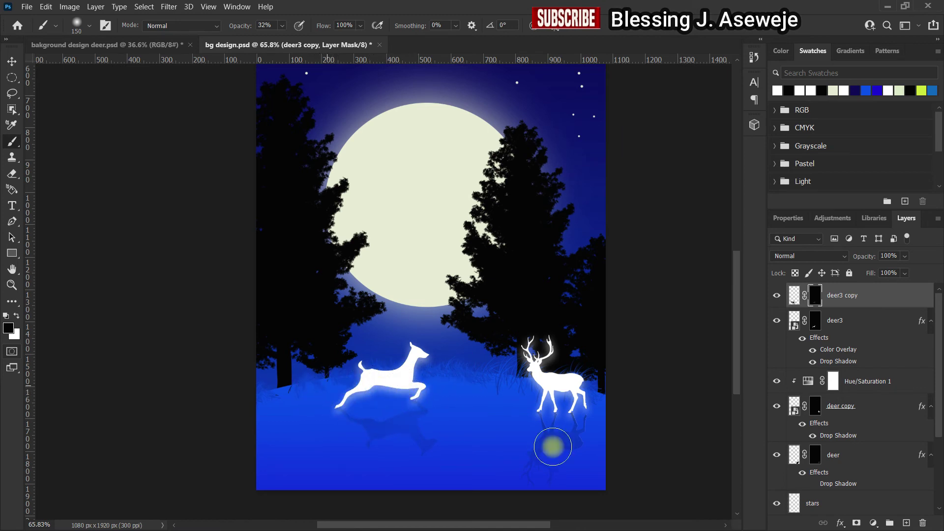
mouse_move(550, 423)
left_mouse_down()
mouse_move(552, 405)
mouse_move(568, 404)
left_mouse_up()
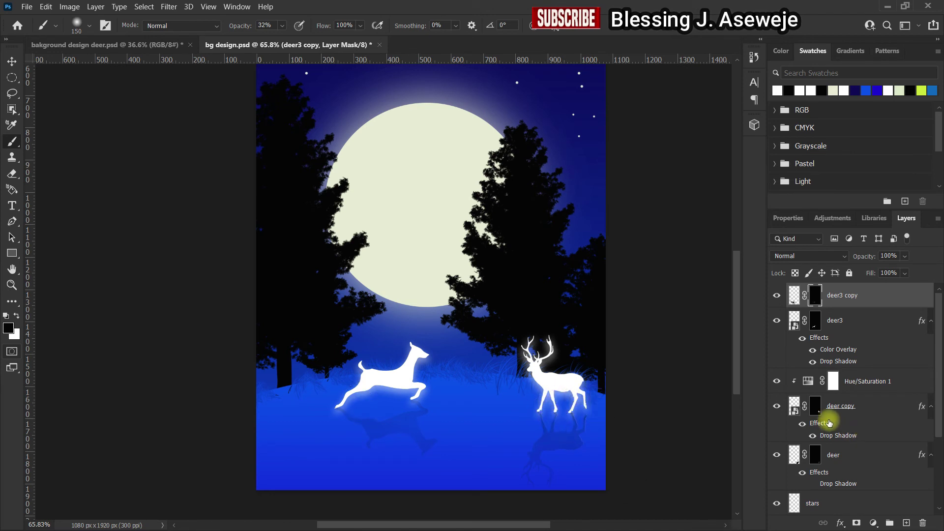
left_click(12, 61)
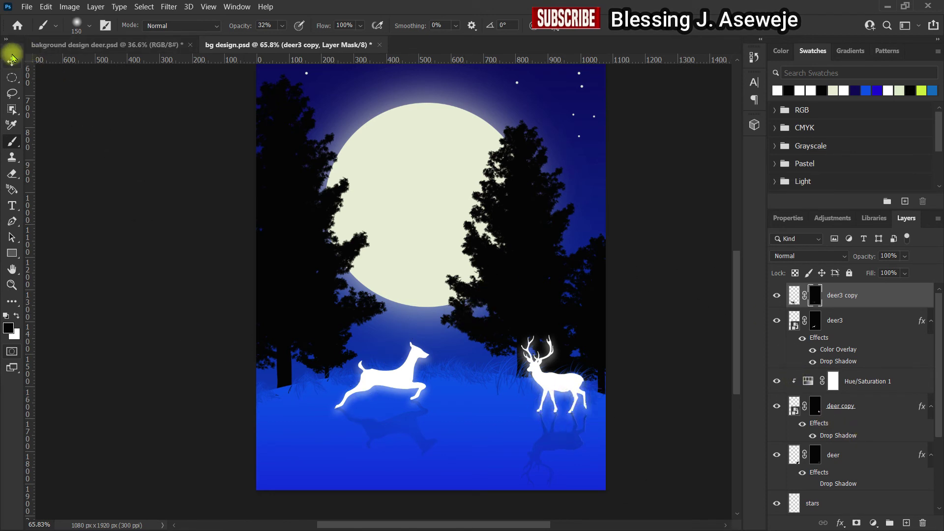
Select the standing deer's reflection and reposition it with the Move tool
left_click(192, 245)
scroll(417, 409, "down", 2)
left_click(519, 433)
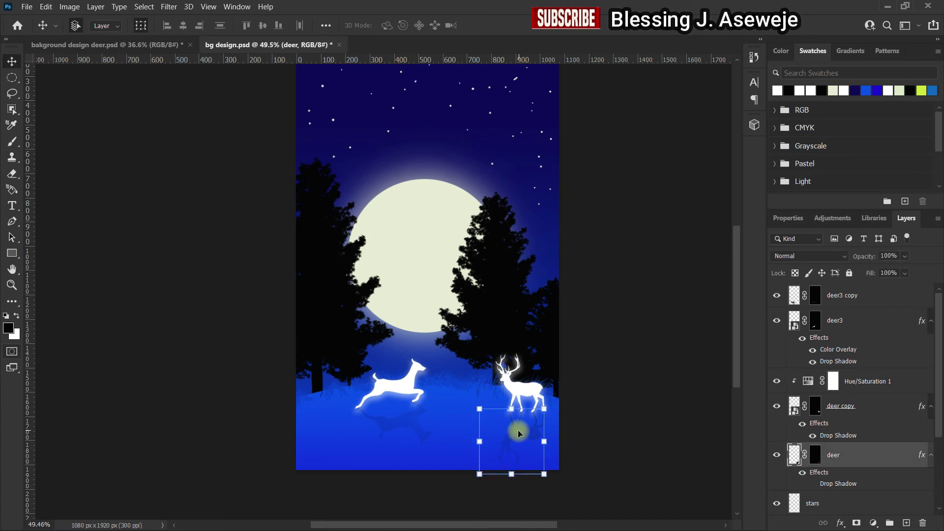
key("b")
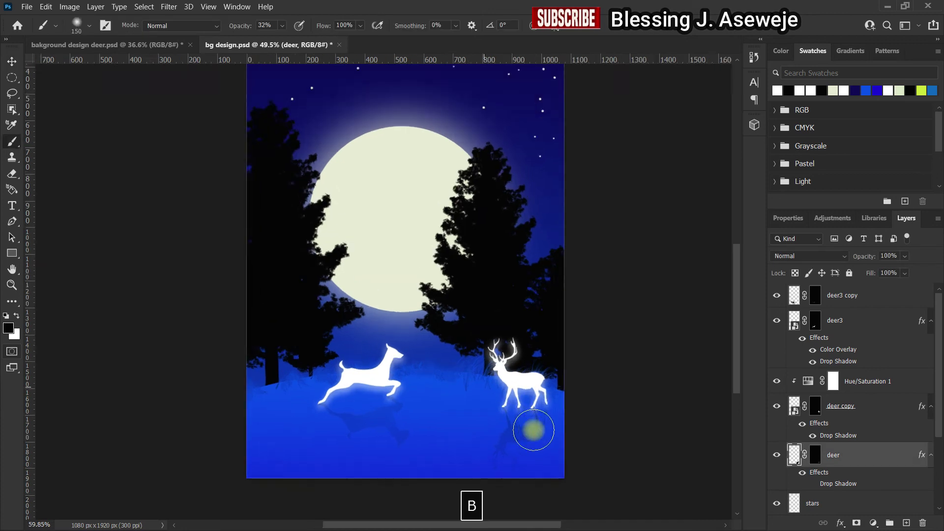
scroll(531, 430, "up", 5)
left_click(770, 378)
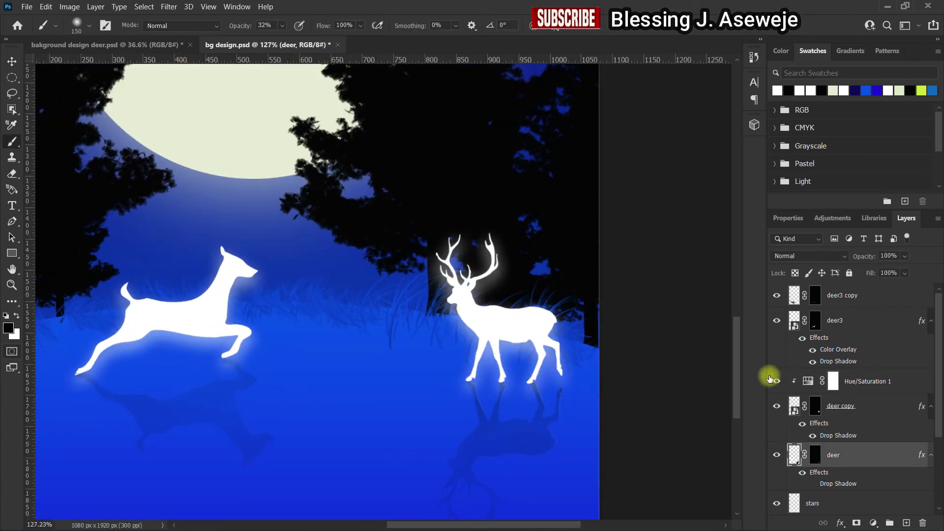
left_click(812, 461)
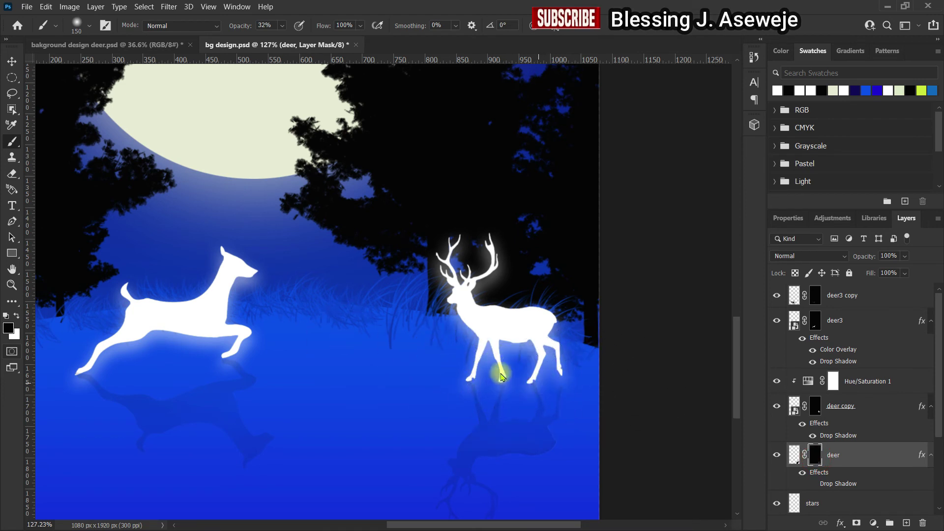
left_click(12, 61)
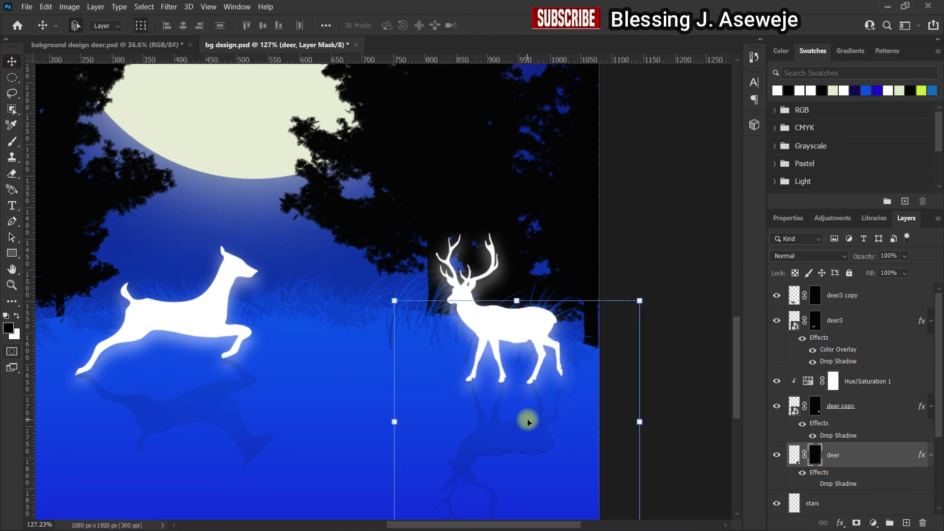
left_click_drag(528, 421, 506, 421)
key("ctrl+2")
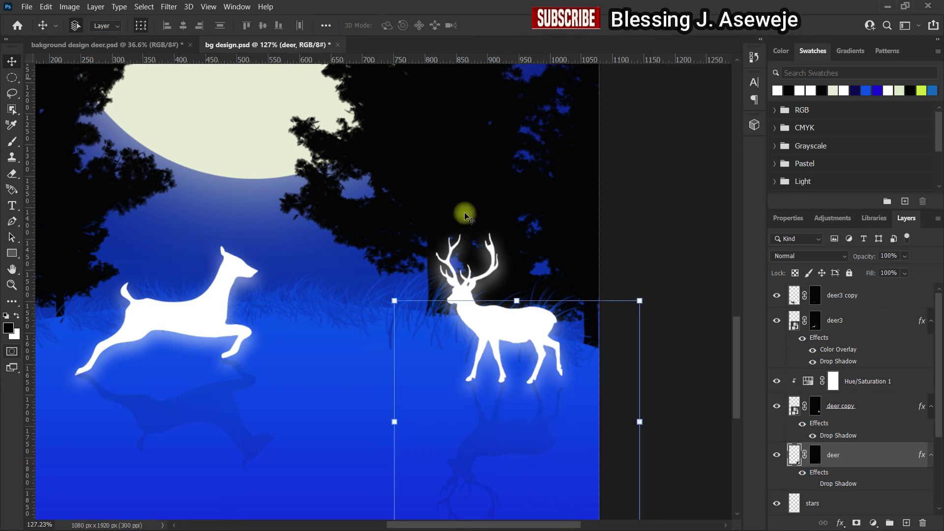
Nudge the stag's reflection 10 px left and rotate it about -3.6°
left_click_drag(500, 445, 485, 451)
scroll(521, 453, "down", 2)
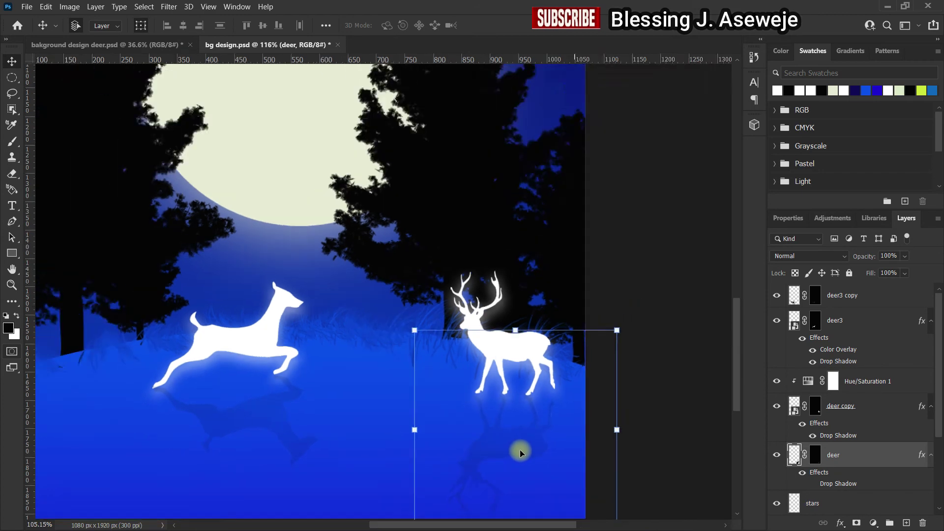
scroll(521, 452, "down", 3)
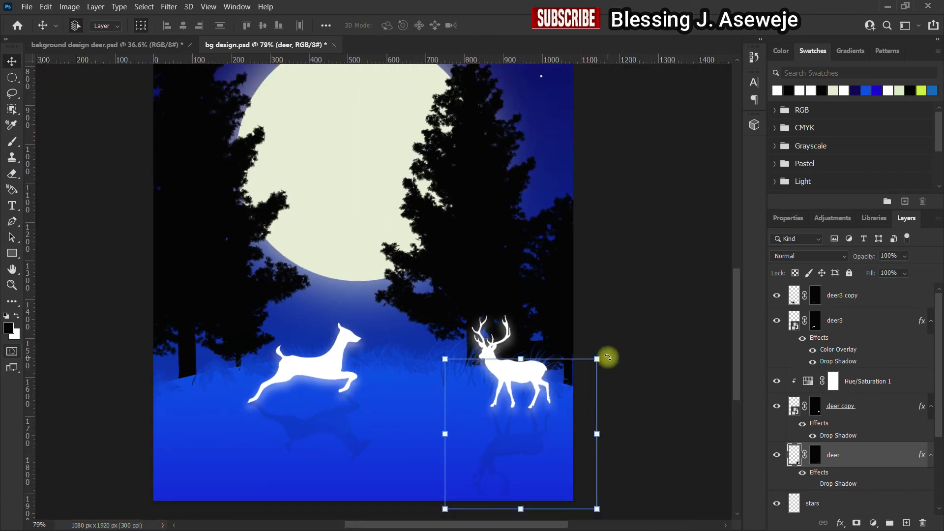
mouse_move(608, 357)
left_mouse_down()
mouse_move(610, 344)
mouse_move(612, 354)
left_mouse_up()
left_click(581, 28)
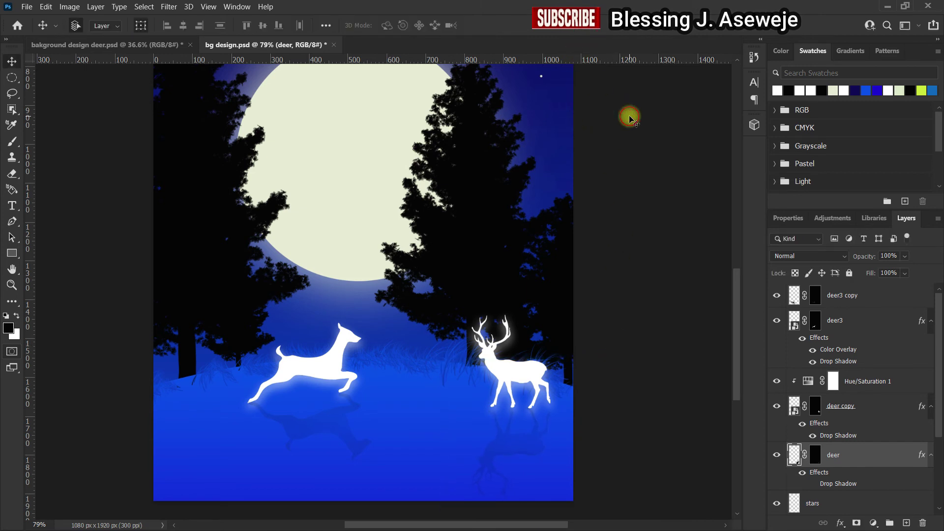
scroll(525, 127, "down", 2)
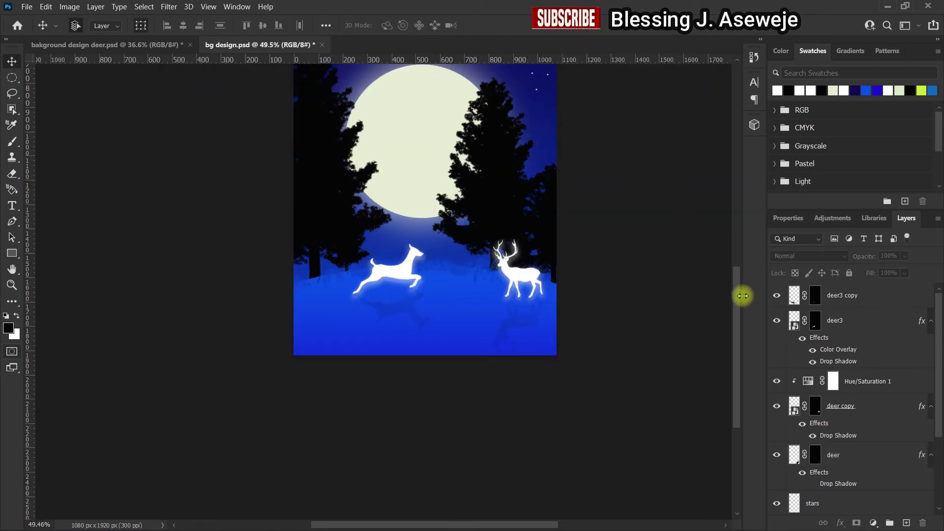
scroll(740, 288, "up", 3)
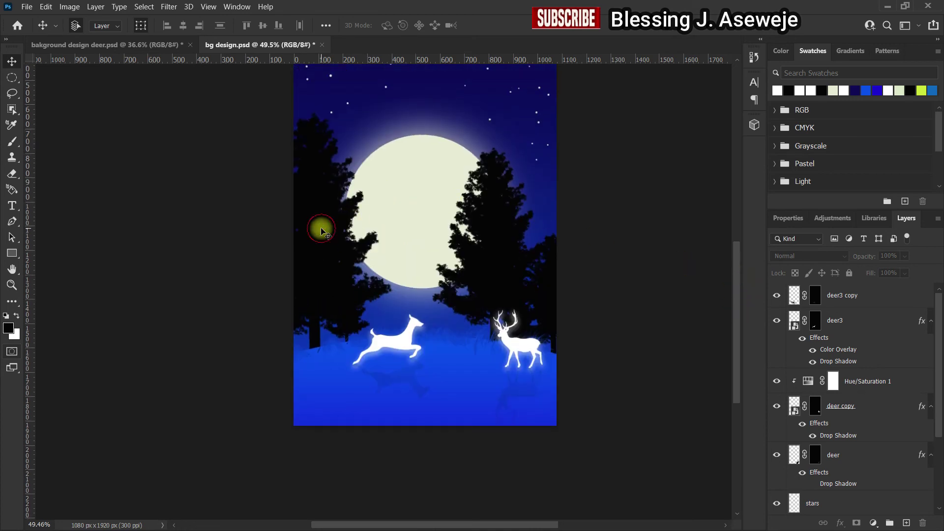
Unlock the trees group, expand it, and select the left tree layer
left_click(302, 209)
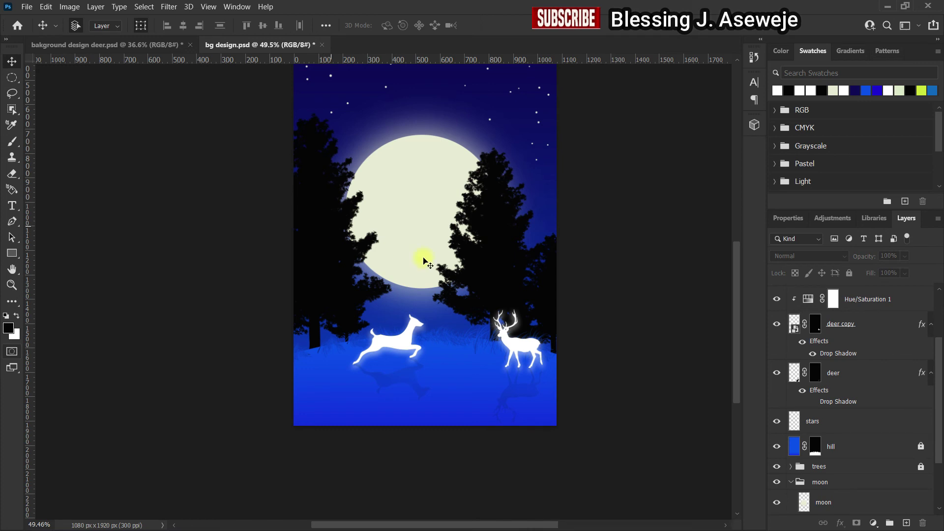
scroll(844, 390, "down", 3)
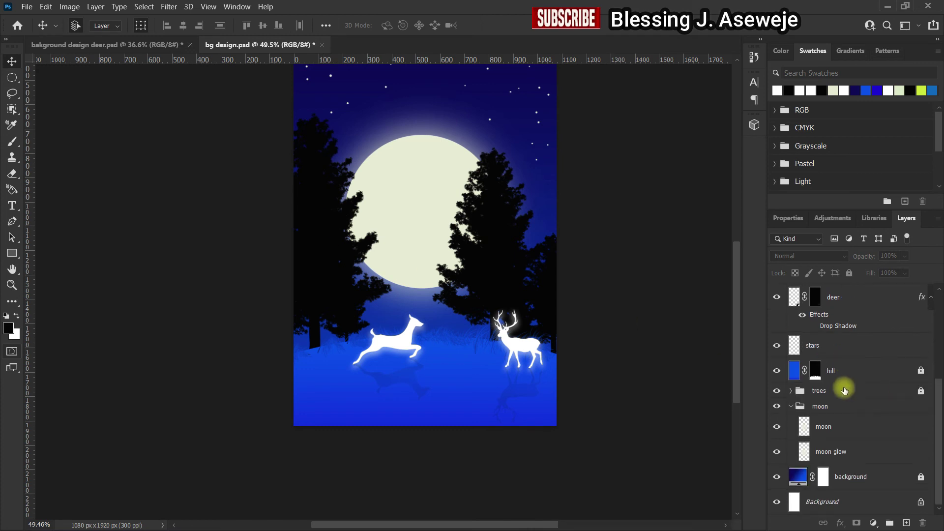
left_click(911, 393)
left_click(849, 273)
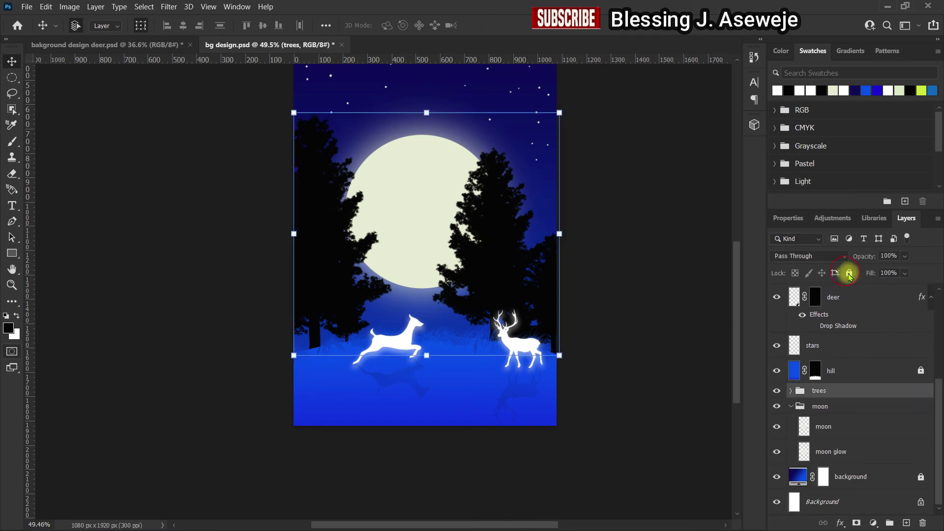
left_click(324, 207)
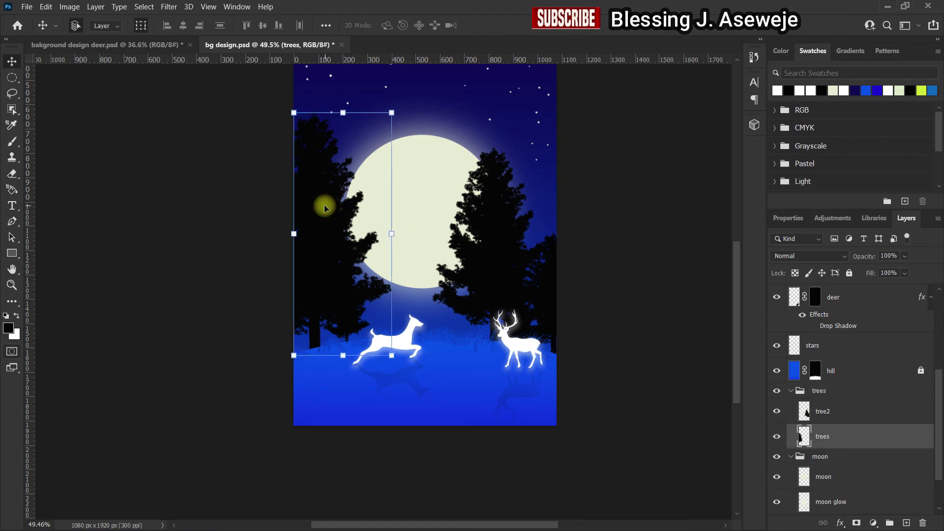
Duplicate the left tree, flip the copy vertically, move it down, and bring it to the top
key("ctrl+c")
key("ctrl+v")
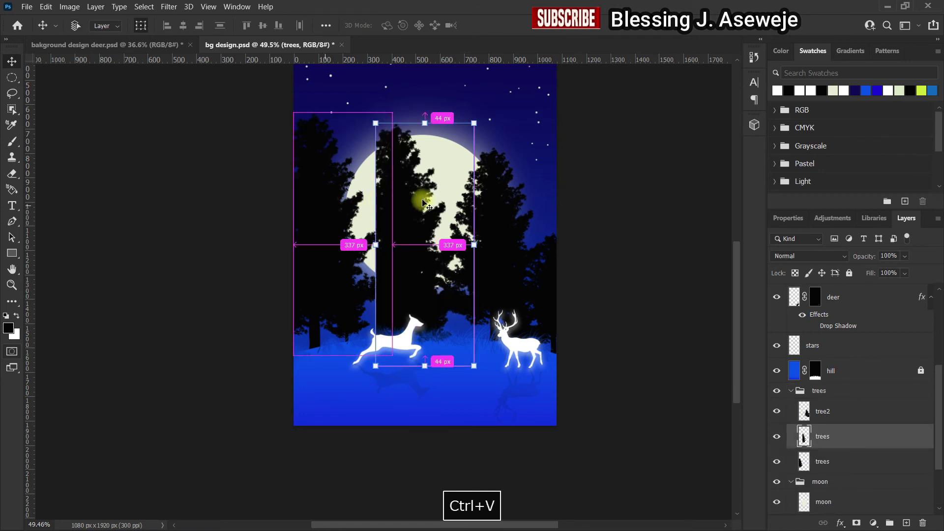
left_click_drag(422, 203, 302, 172)
left_click(54, 9)
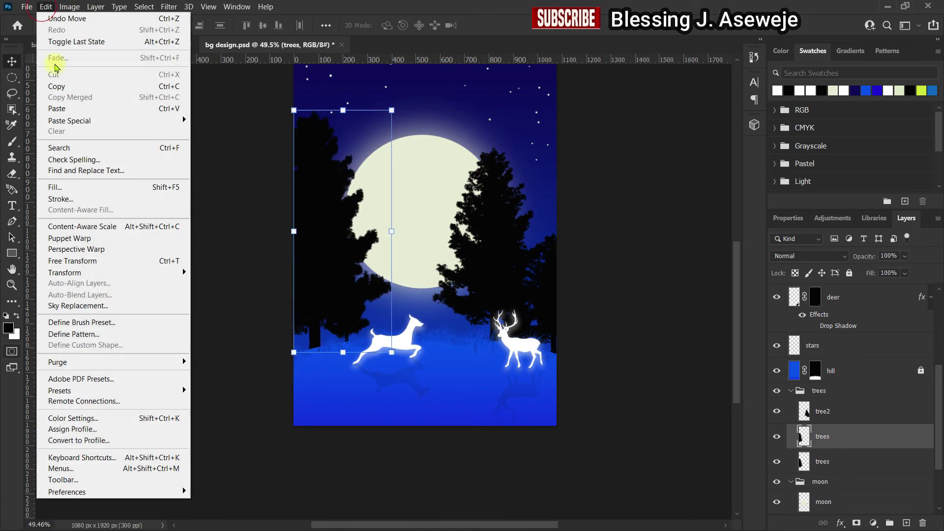
mouse_move(120, 272)
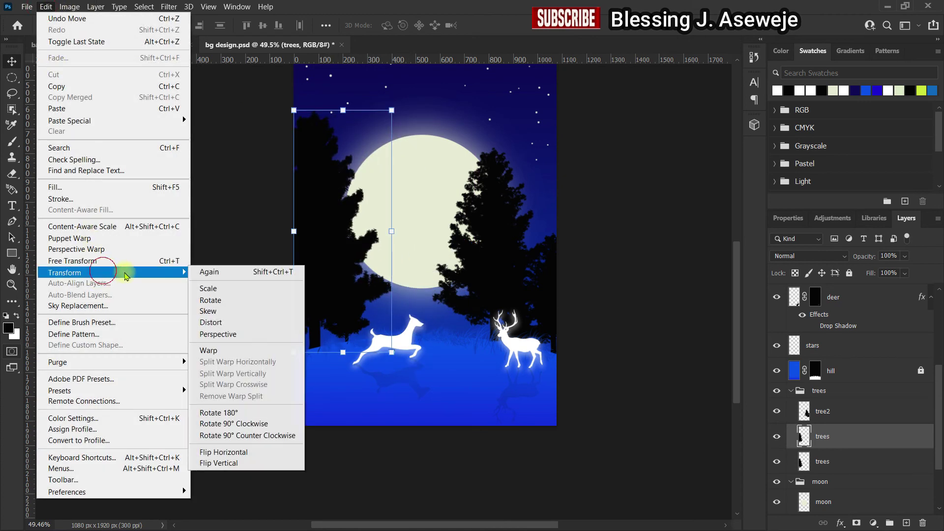
left_click(246, 455)
left_click_drag(346, 225, 347, 325)
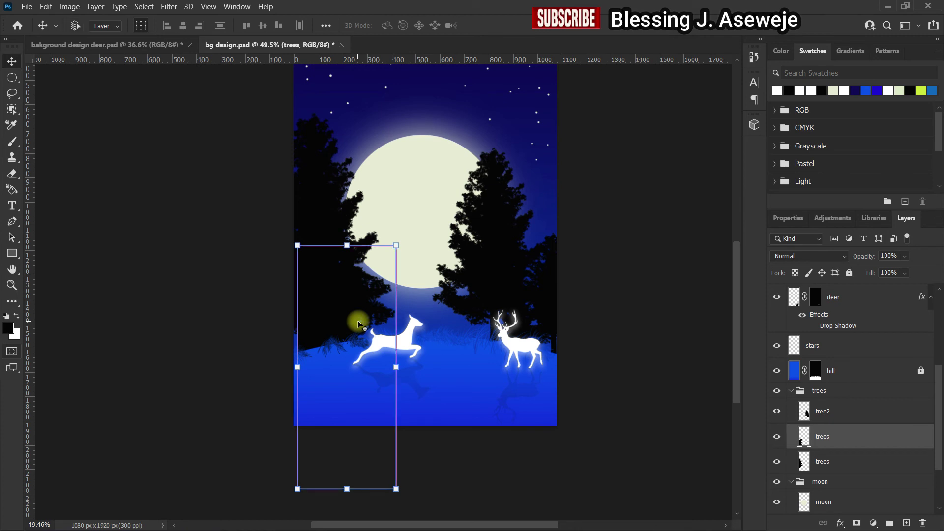
key("ctrl+bracketright")
key("ctrl+bracketright")
key("ctrl+bracketright")
key("ctrl+bracketright")
key("ctrl+bracketright")
key("ctrl+bracketright")
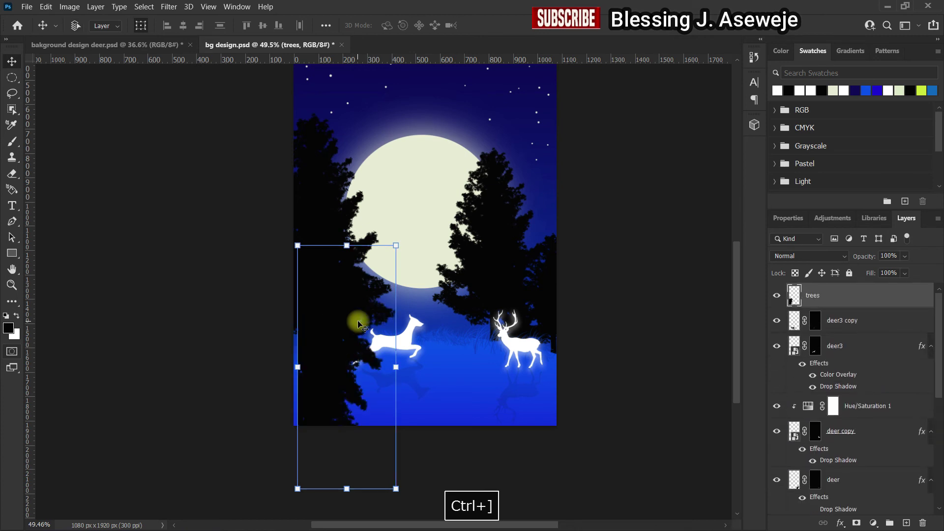
Move the flipped tree below the hill line and tilt it about -18°
left_click_drag(350, 320, 348, 421)
scroll(391, 458, "down", 3)
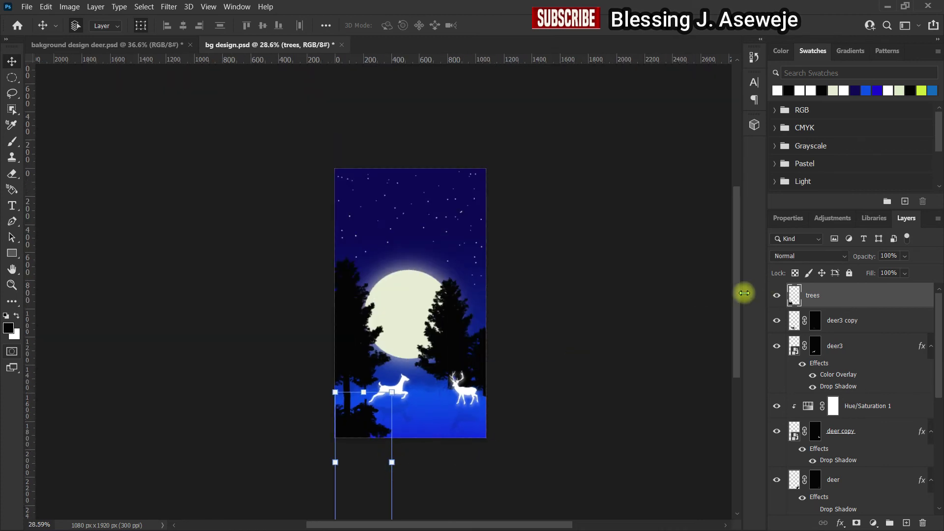
left_click_drag(742, 298, 693, 362)
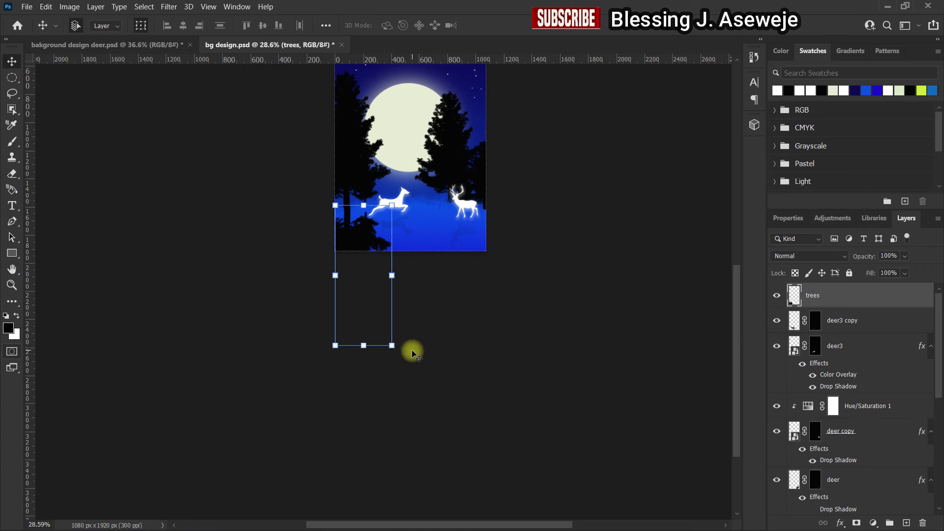
scroll(411, 350, "up", 3)
left_click_drag(391, 348, 418, 317)
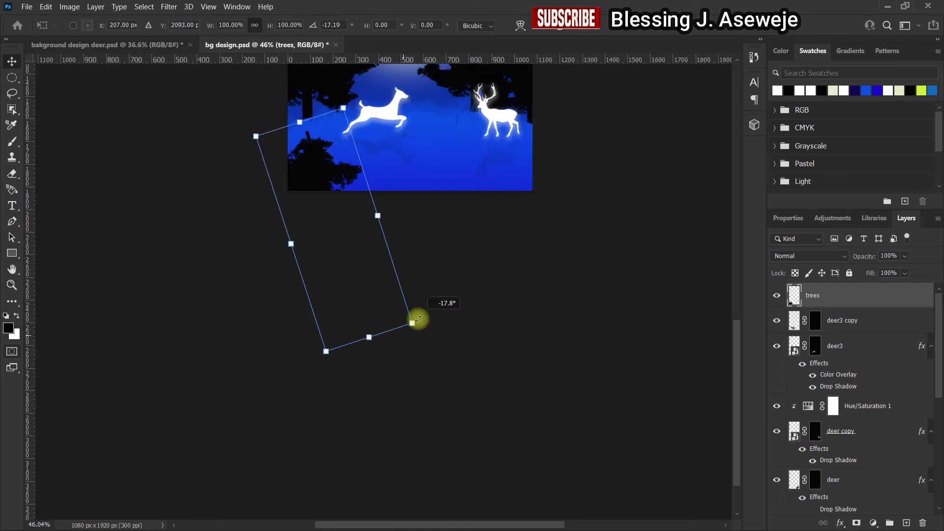
Shift the tilted tree up and right into the hill's lower-left corner and commit the transform
left_click_drag(734, 326, 415, 272)
left_click_drag(311, 281, 343, 267)
scroll(343, 267, "up", 2)
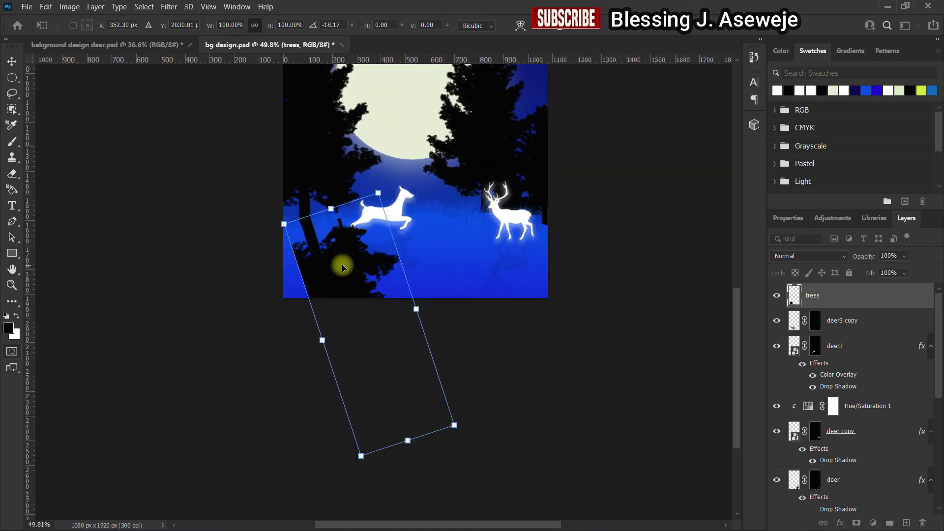
left_click_drag(737, 315, 732, 276)
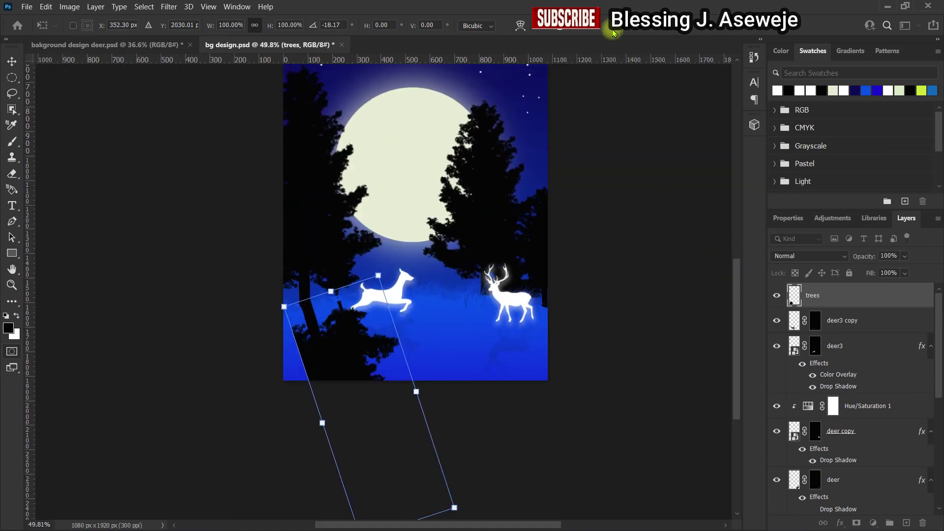
left_click(573, 30)
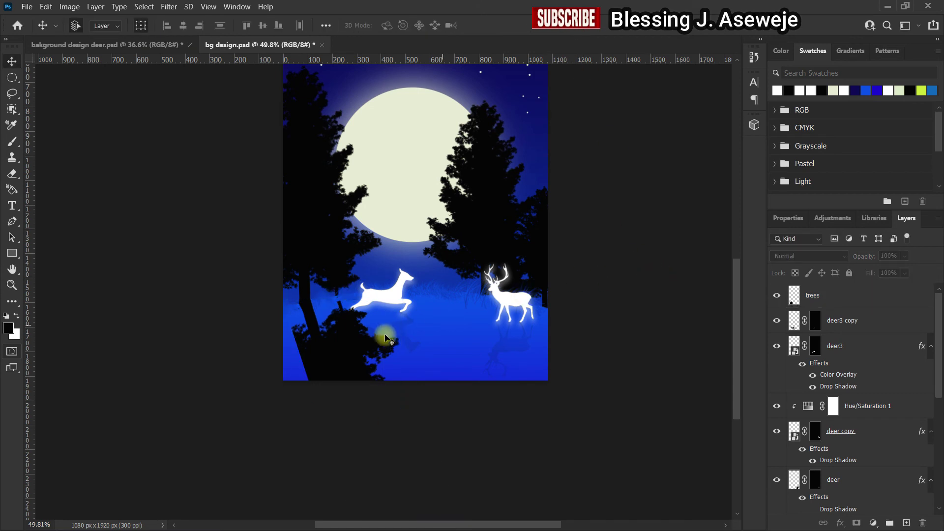
left_click_drag(353, 344, 355, 348)
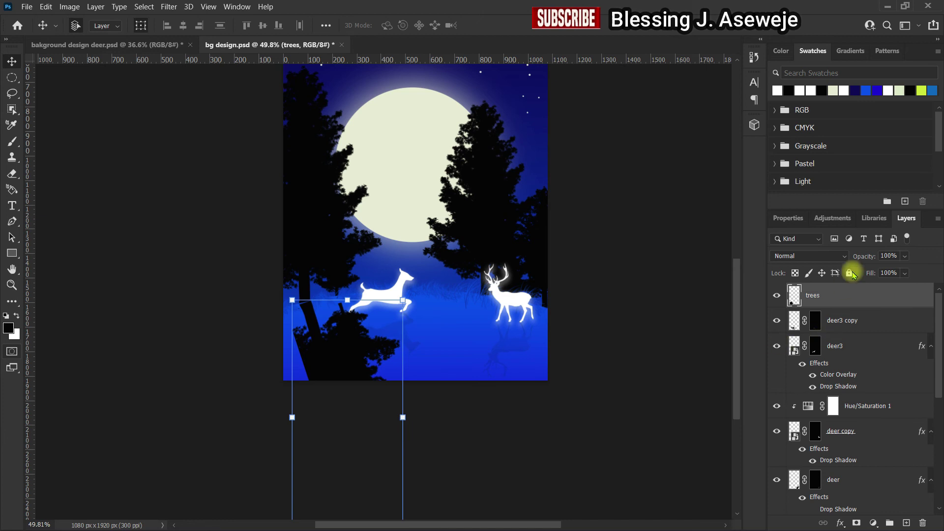
Lower the tree reflection's opacity to 11% and nudge it slightly left
mouse_move(848, 261)
left_mouse_down()
mouse_move(866, 261)
mouse_move(855, 261)
left_mouse_up()
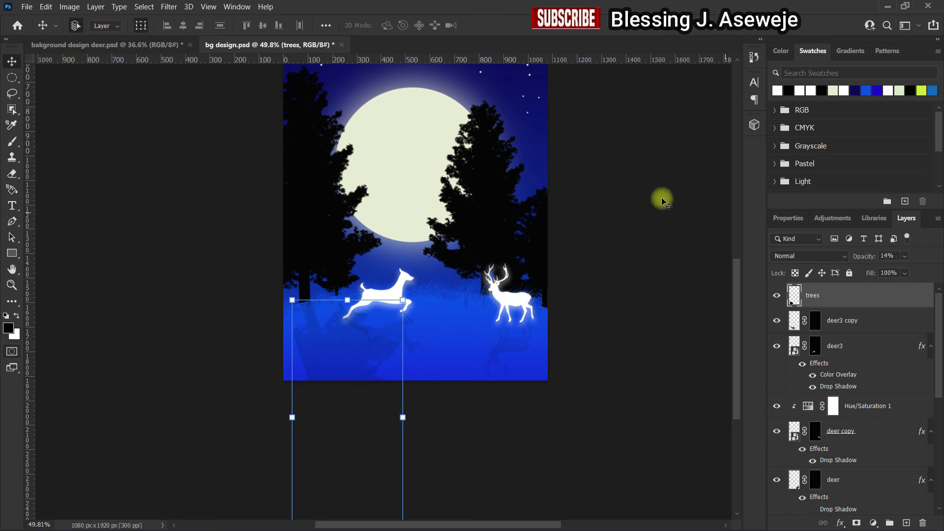
left_click(310, 337)
left_click_drag(317, 351, 313, 350)
left_click(826, 297)
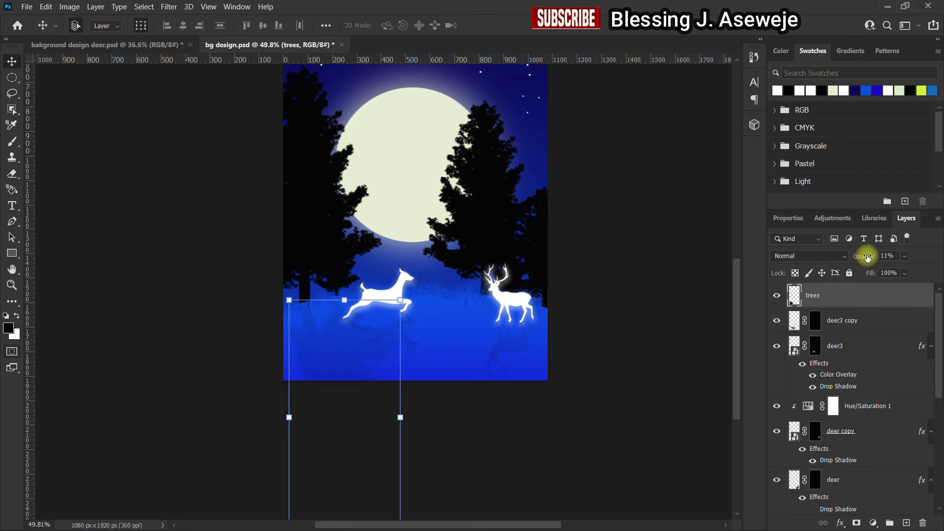
Deselect and reselect the tree reflection layer several times, ending with it selected
left_click(689, 265)
scroll(255, 347, "up", 4)
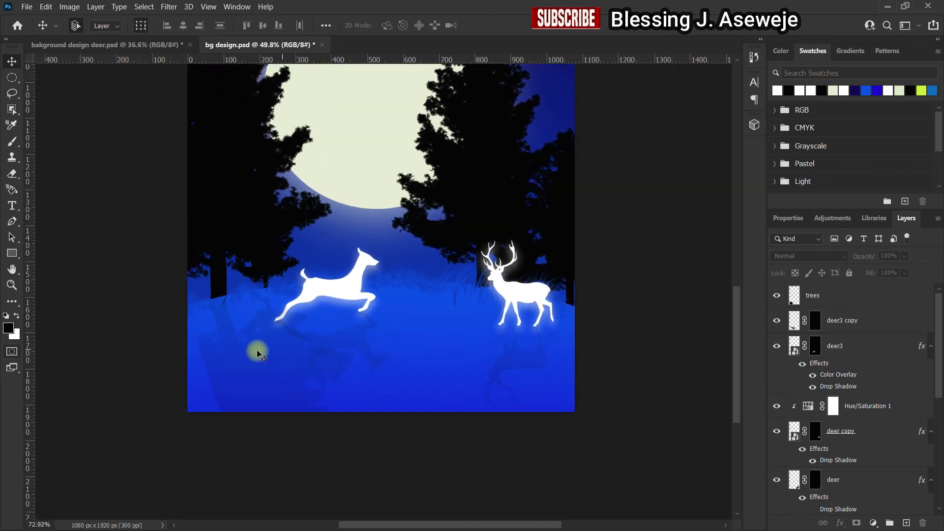
left_click(187, 299)
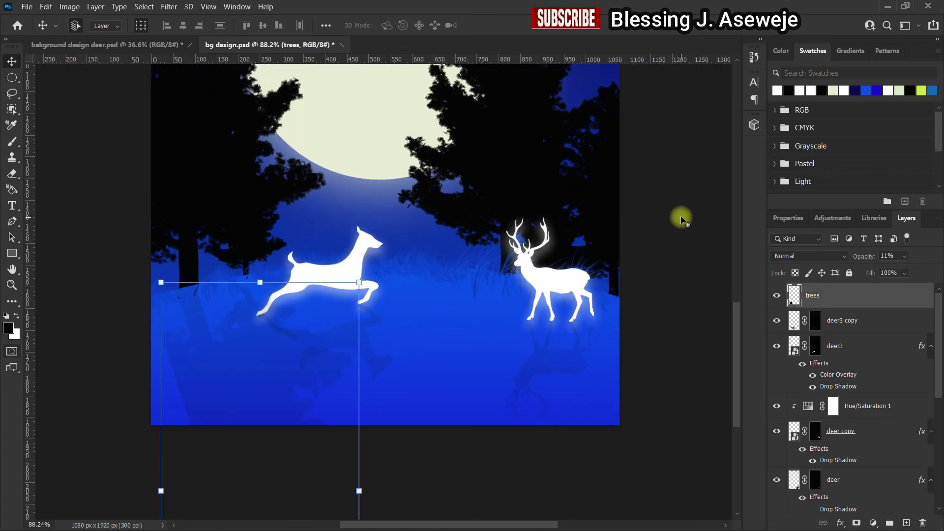
left_click(649, 245)
scroll(362, 361, "down", 2)
left_click(264, 364)
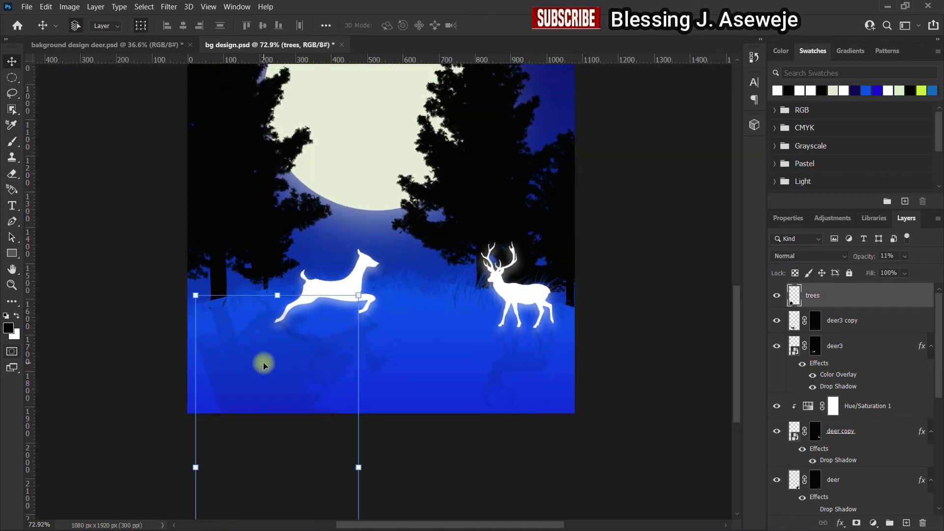
left_click(622, 252)
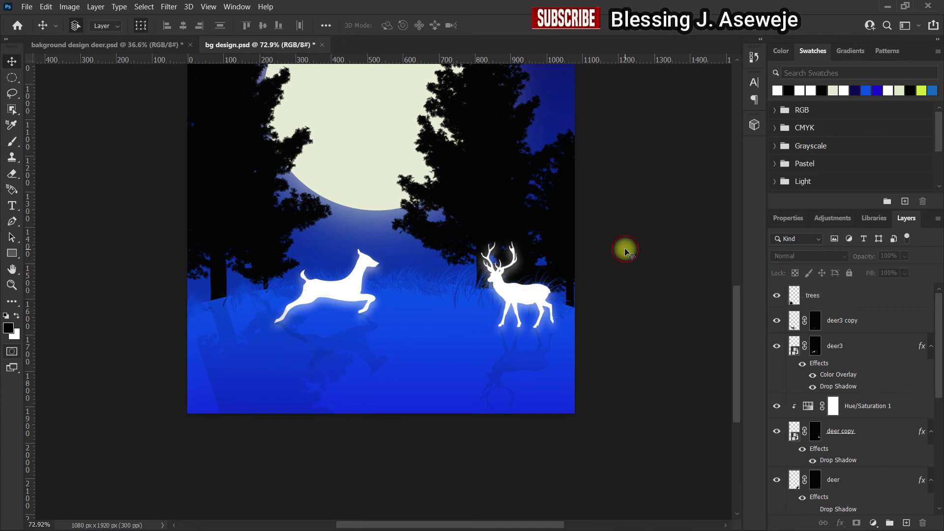
left_click(236, 362)
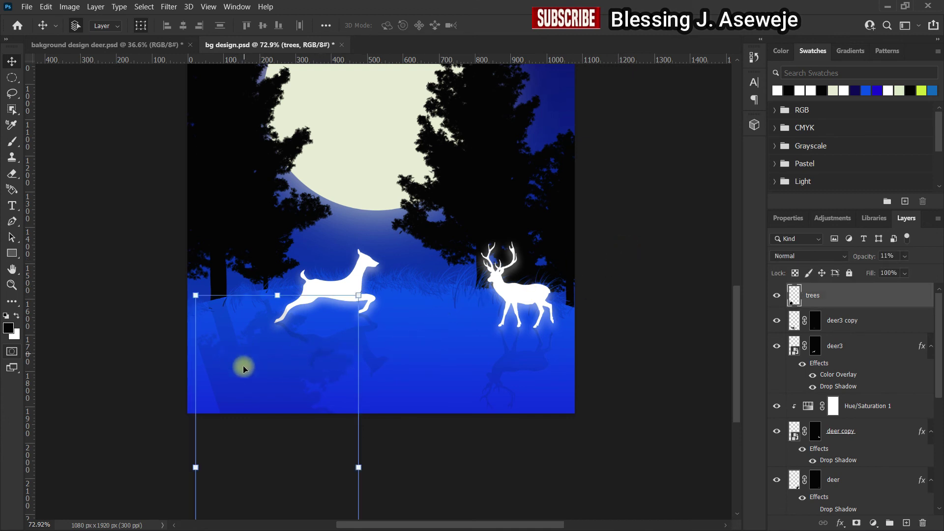
Alt-drag a copy of the tree reflection to the right and flip it horizontally
left_click_drag(242, 364, 494, 372)
left_click(54, 9)
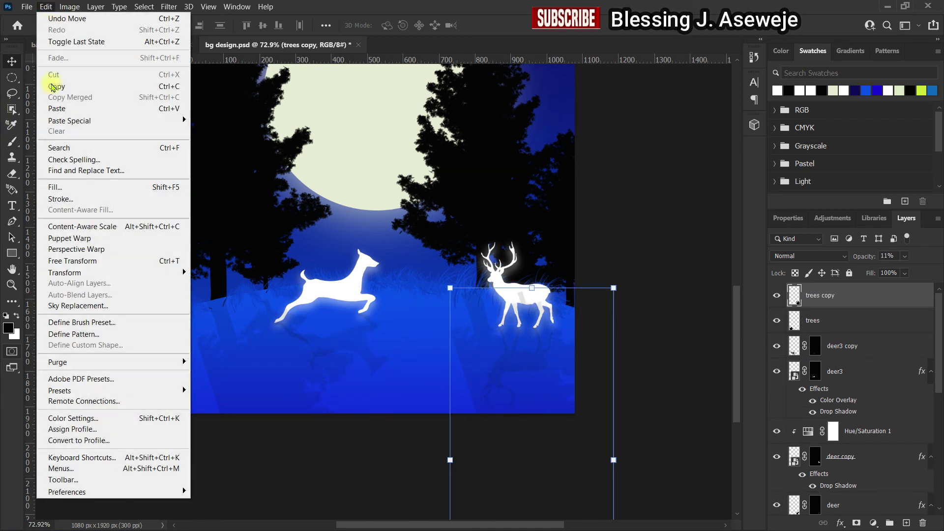
mouse_move(118, 275)
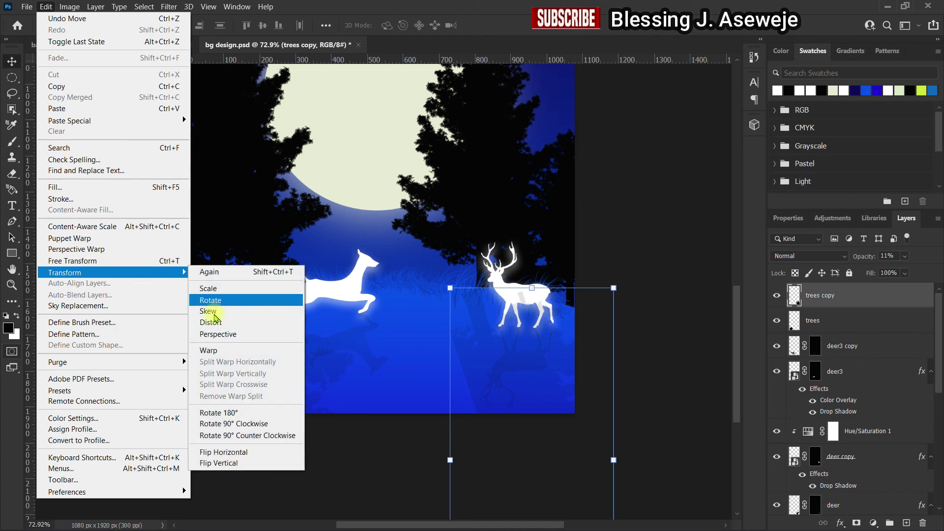
left_click(238, 452)
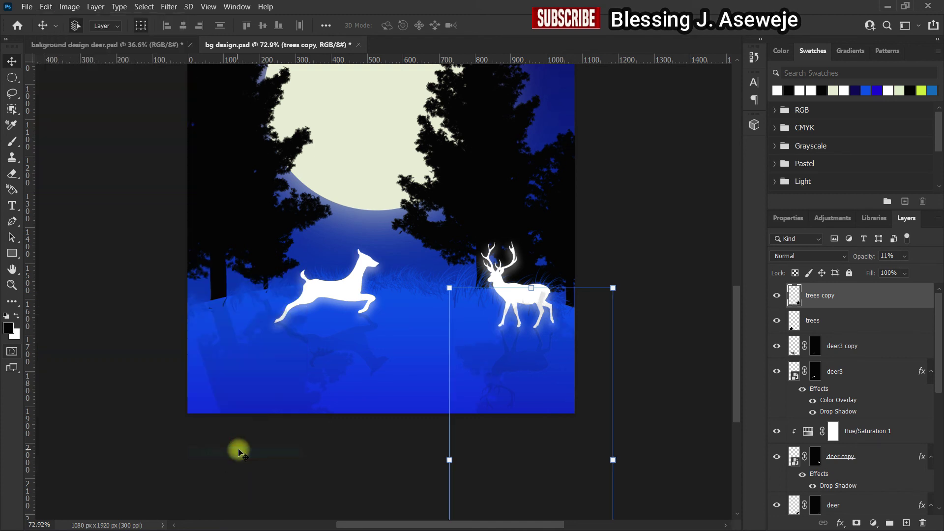
Place the mirrored reflection under the stag, scale it to 86.28%, and commit
left_click_drag(536, 400, 422, 395)
scroll(420, 395, "down", 3)
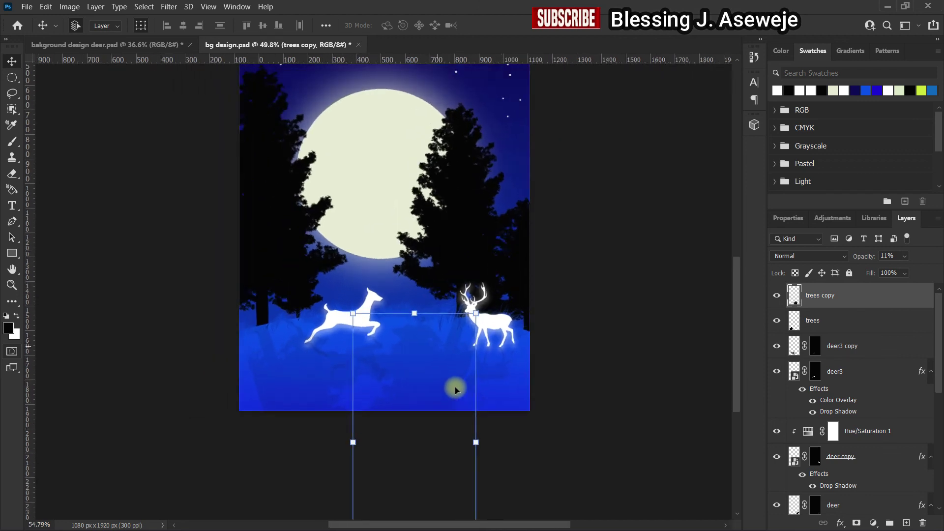
scroll(455, 390, "up", 3)
left_click_drag(273, 260, 402, 309)
key("b")
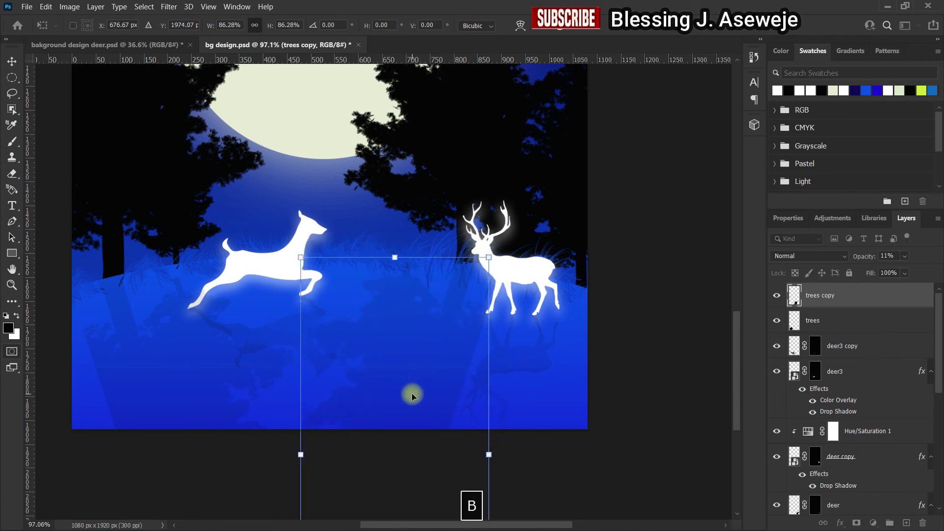
key("b")
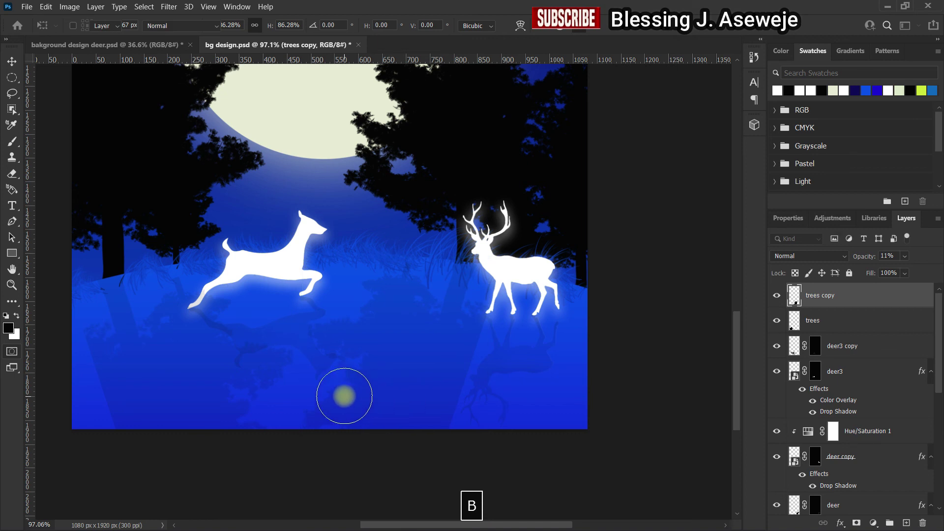
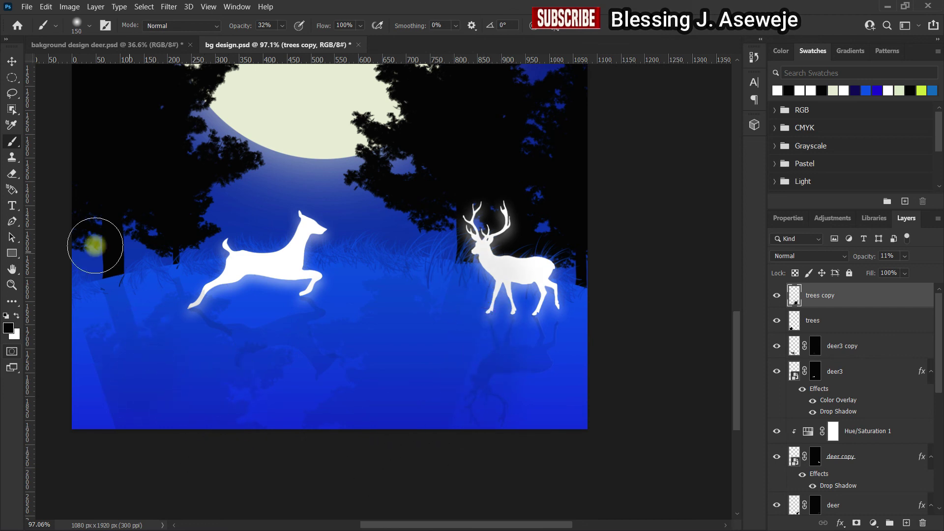
Make the original trees layer, not trees copy, the active layer for the soft Brush
left_click(11, 62)
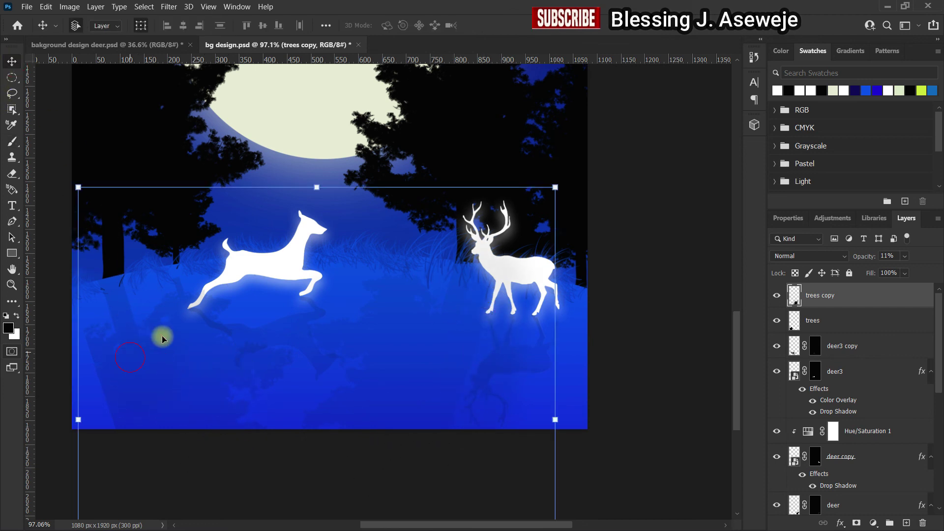
left_click(596, 148)
left_click(127, 335)
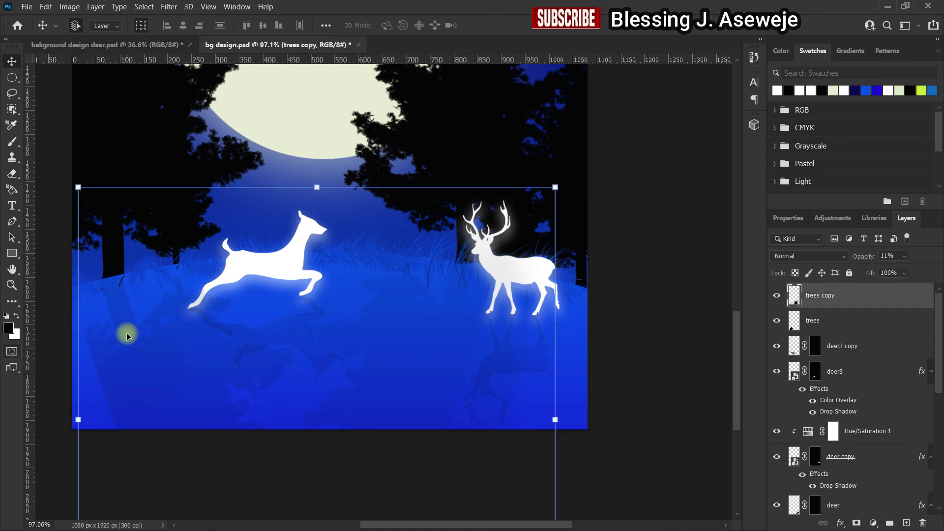
key("b")
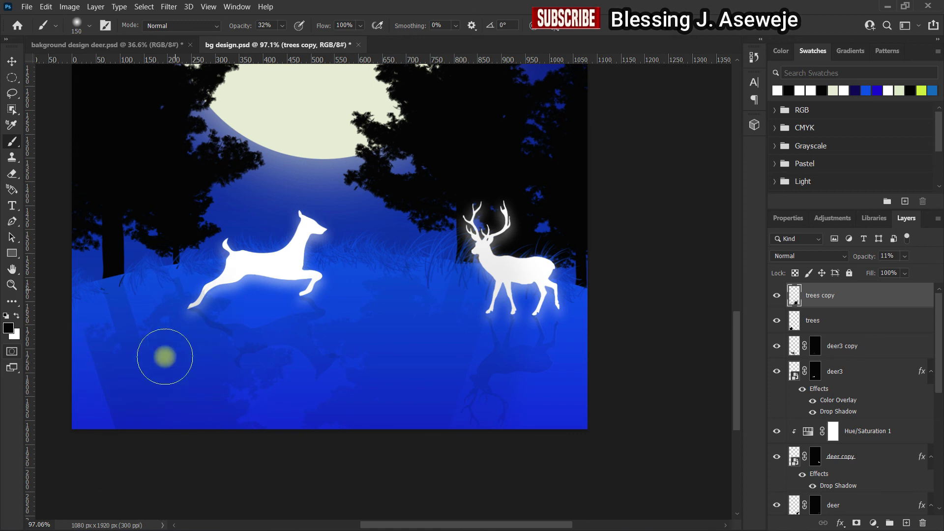
left_click(819, 320)
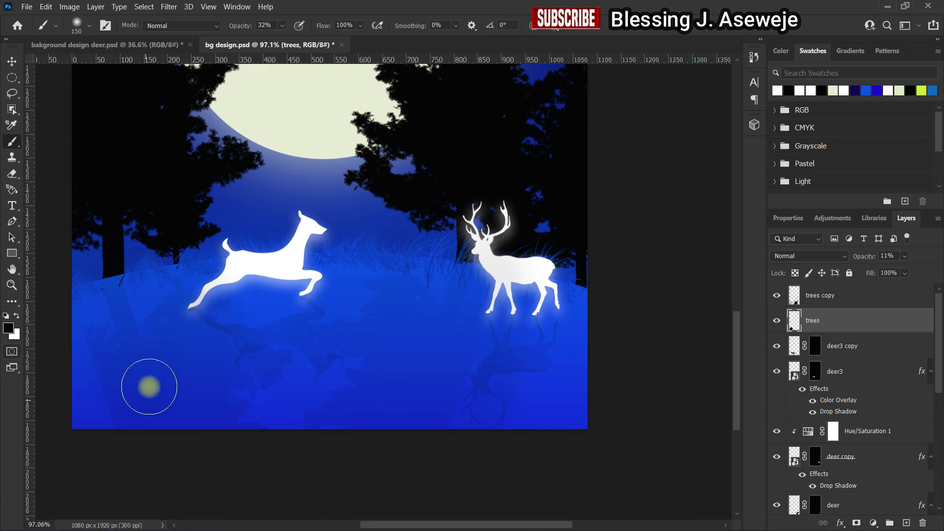
scroll(315, 423, "down", 3)
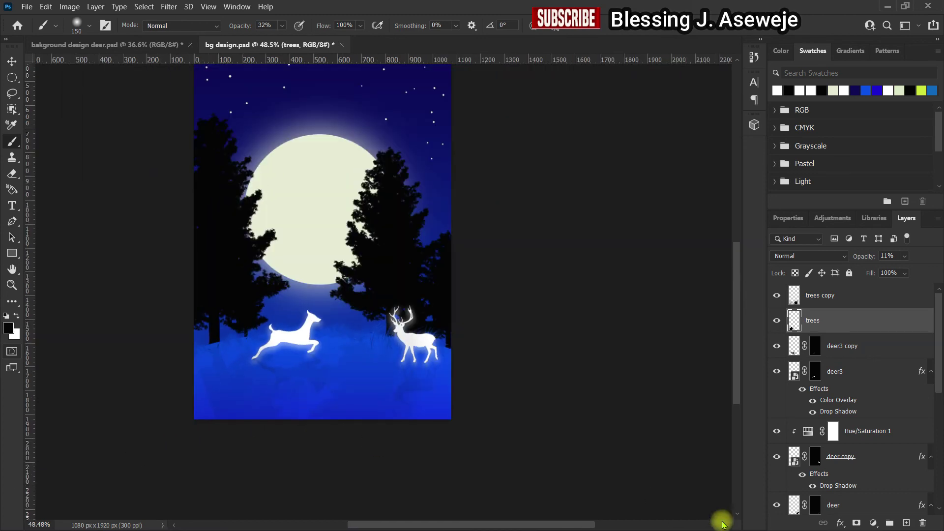
scroll(444, 349, "up", 3)
scroll(305, 339, "down", 3)
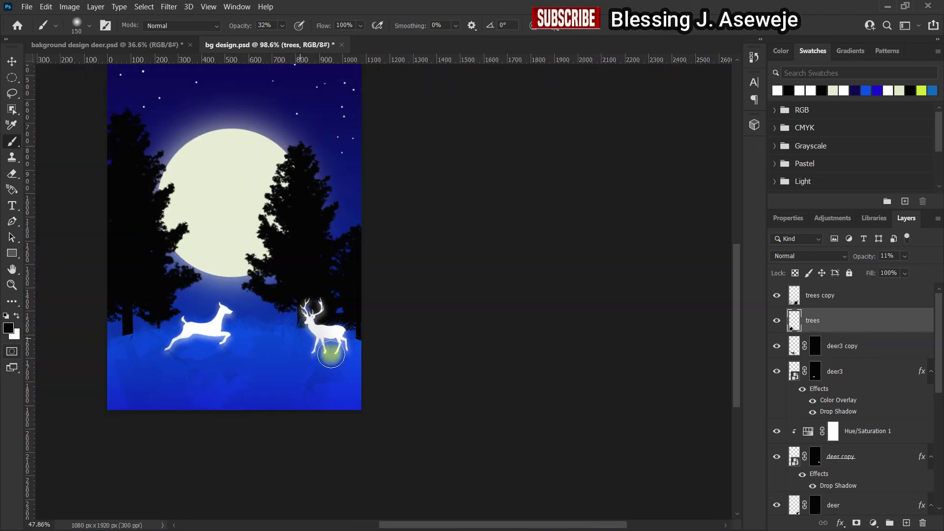
left_click(7, 63)
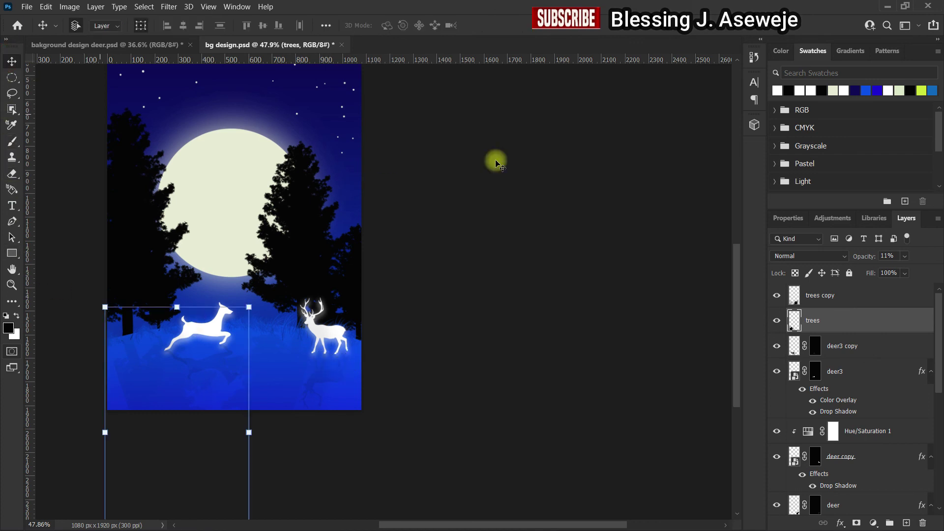
left_click(497, 160)
left_click_drag(493, 525, 458, 522)
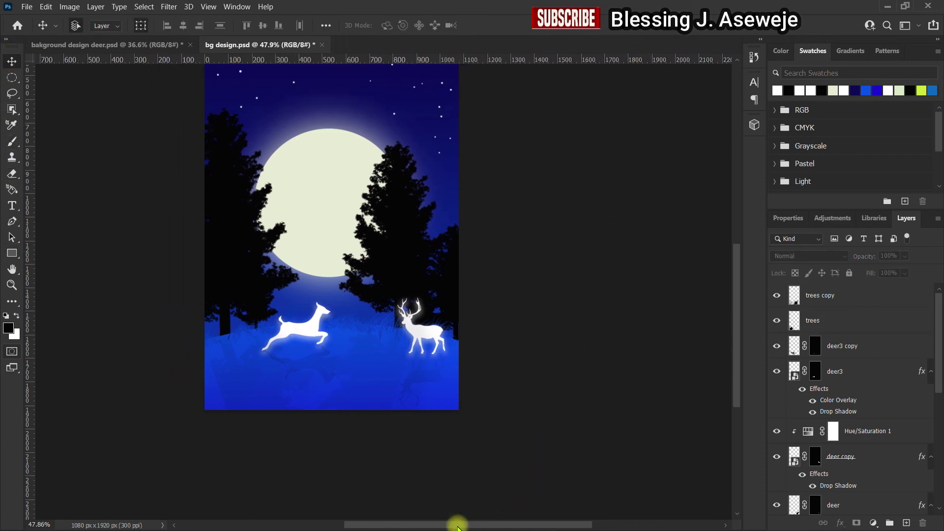
scroll(304, 347, "up", 3)
scroll(278, 346, "down", 3)
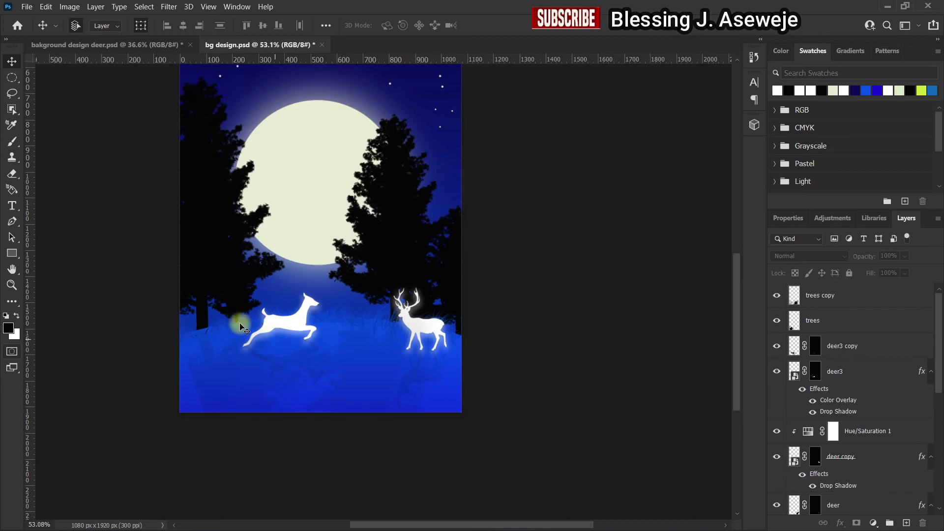
scroll(241, 322, "down", 2)
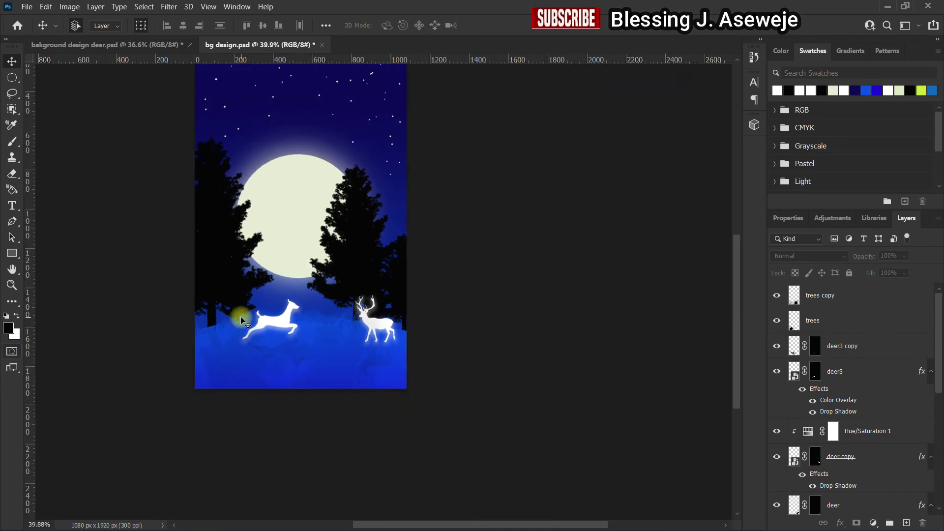
scroll(244, 321, "down", 1)
scroll(264, 292, "down", 1)
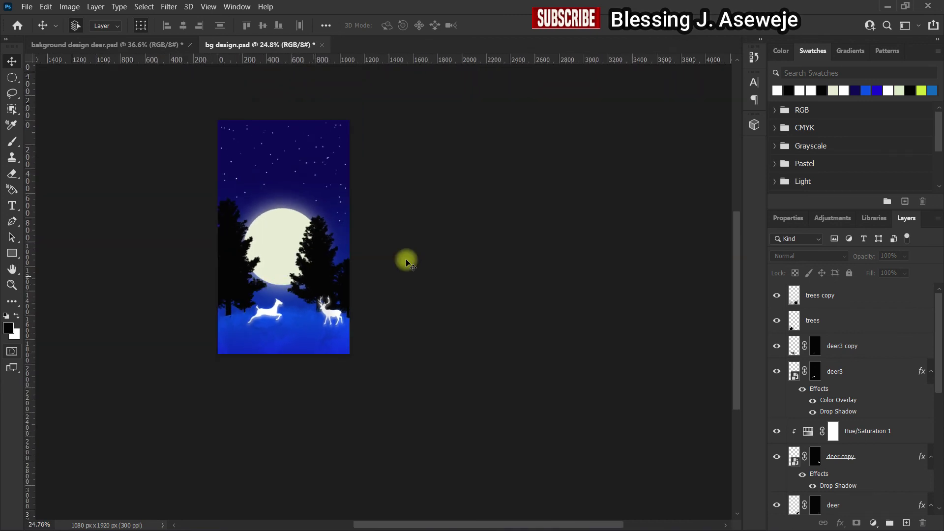
scroll(270, 312, "up", 3)
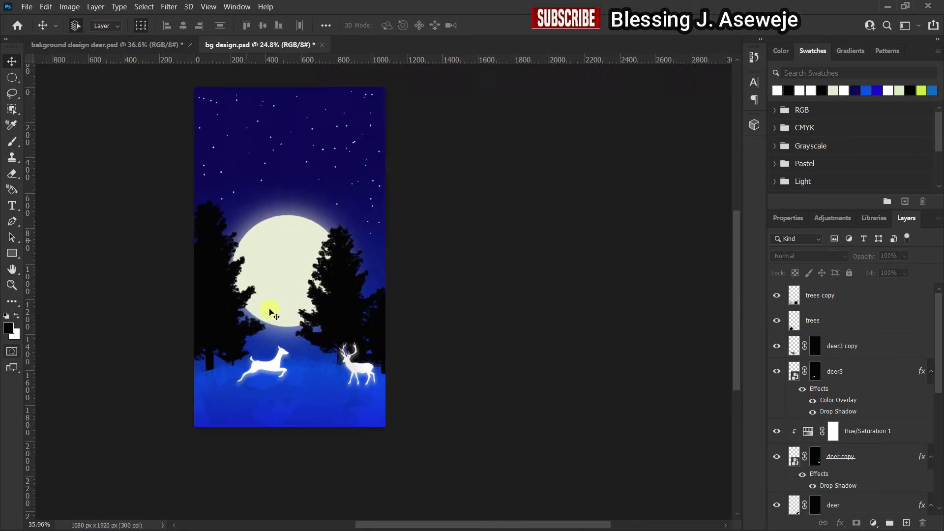
scroll(270, 312, "up", 1)
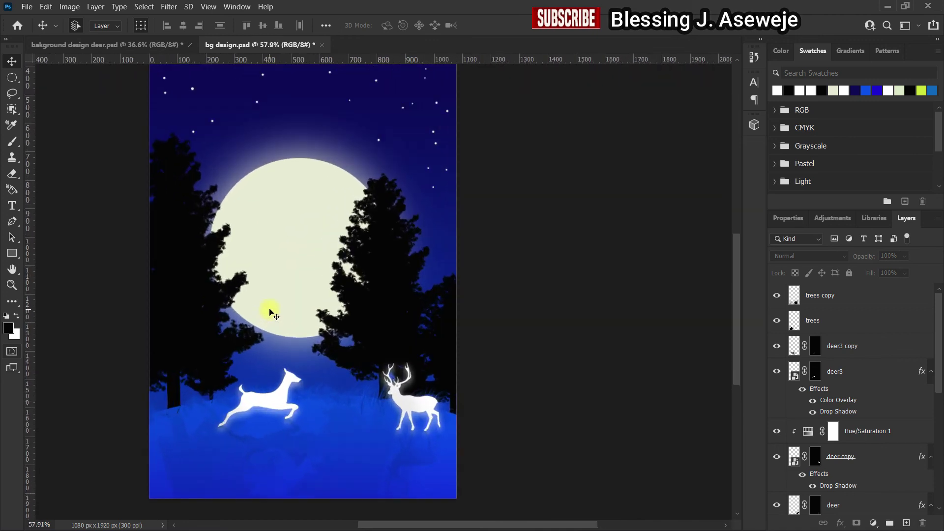
Select the whole moon group and drag it higher in the sky with Free Transform
left_click(289, 266)
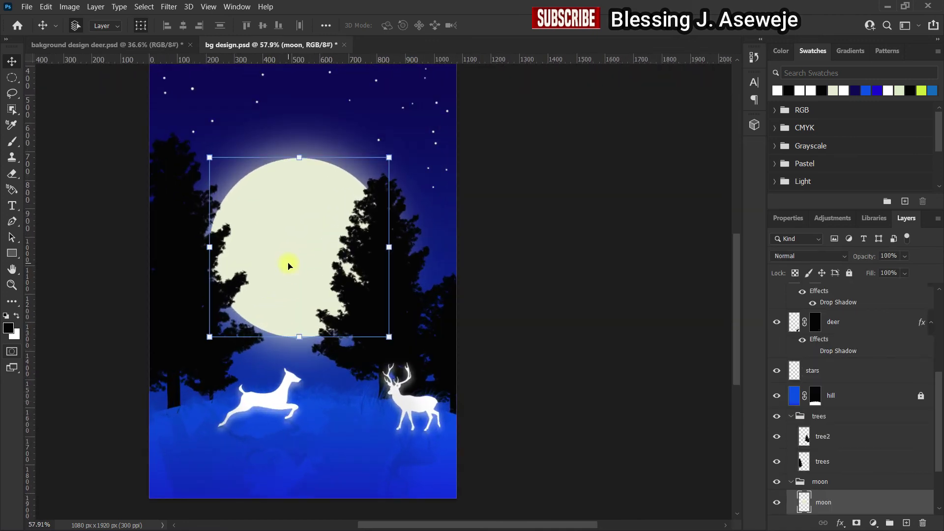
left_click(836, 482)
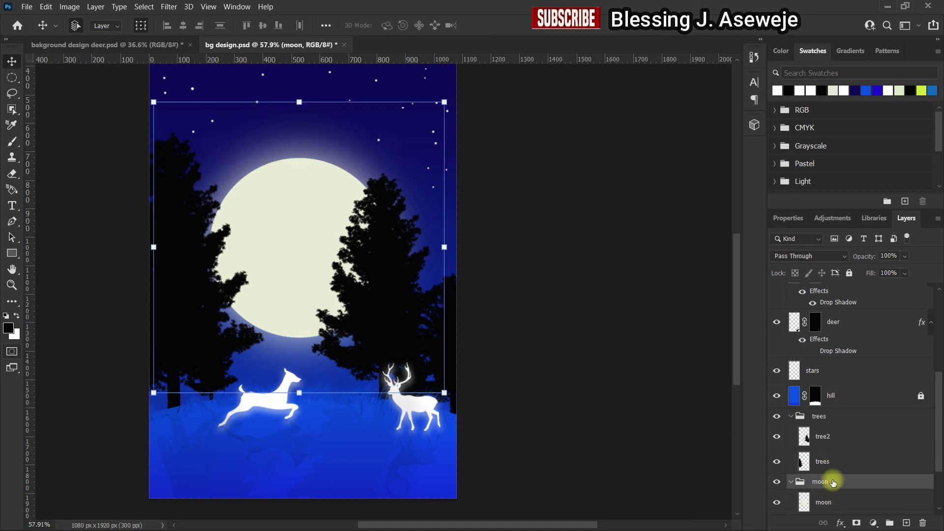
key("ctrl+t")
scroll(280, 256, "down", 2)
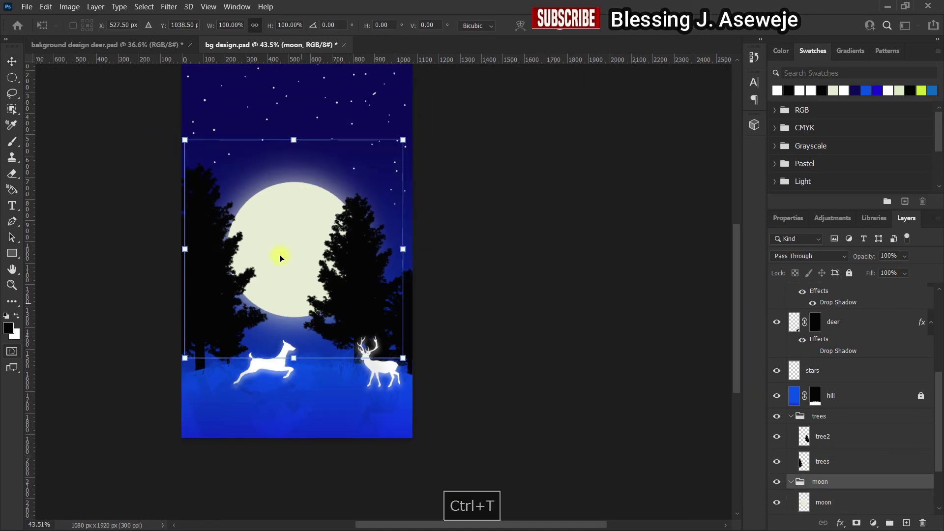
left_click_drag(280, 253, 223, 134)
Fine-tune the moon's size and position between the tree clusters and commit the transform
scroll(284, 229, "down", 1)
scroll(284, 229, "up", 1)
scroll(216, 201, "down", 2)
scroll(270, 310, "up", 4)
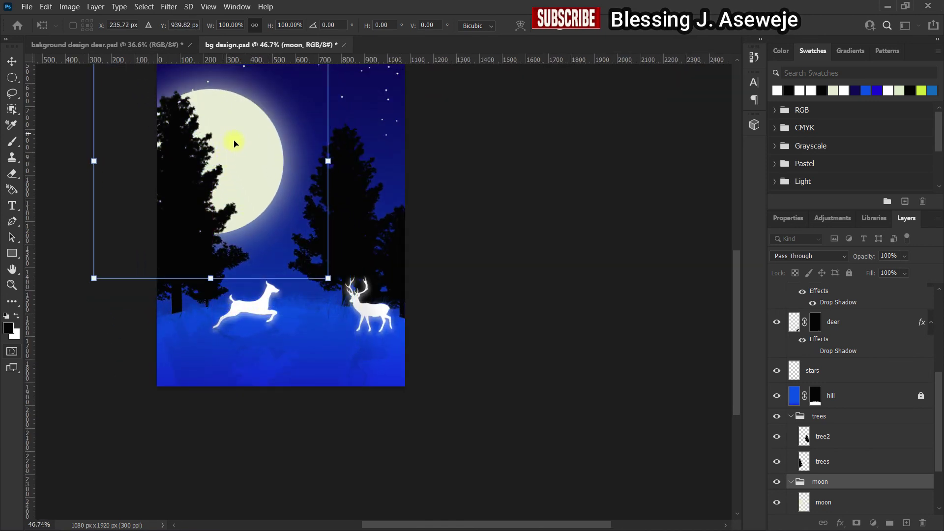
left_click_drag(737, 311, 723, 267)
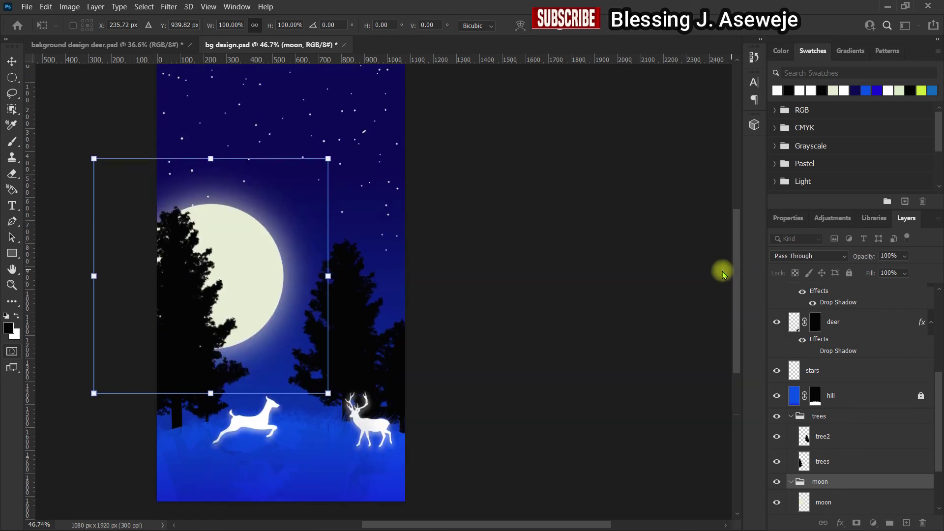
left_click_drag(251, 289, 258, 246)
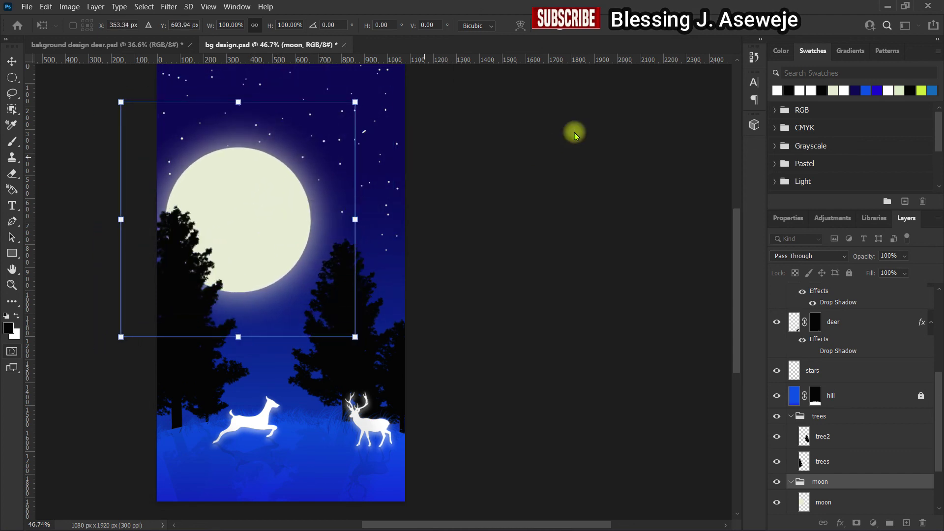
left_click(573, 27)
scroll(618, 272, "down", 3)
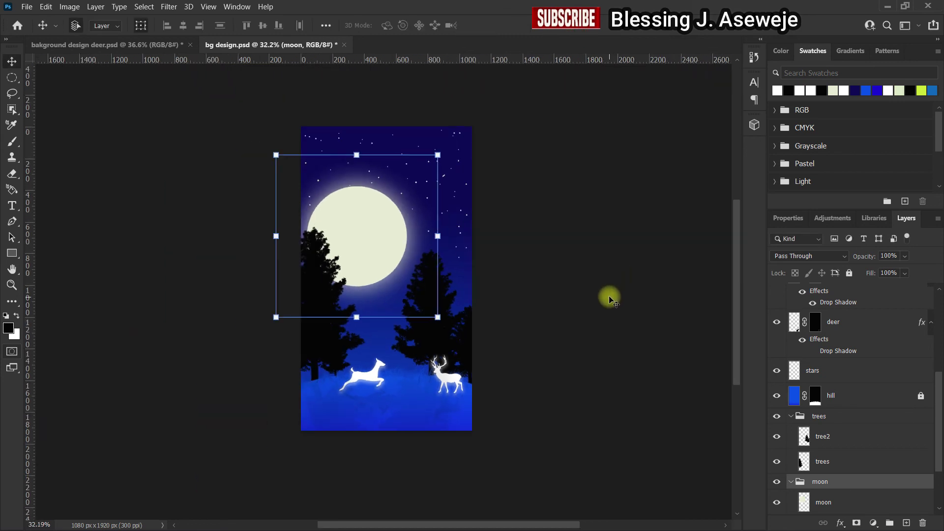
Add a Hue/Saturation adjustment layer above Layer 1
scroll(919, 430, "down", 3)
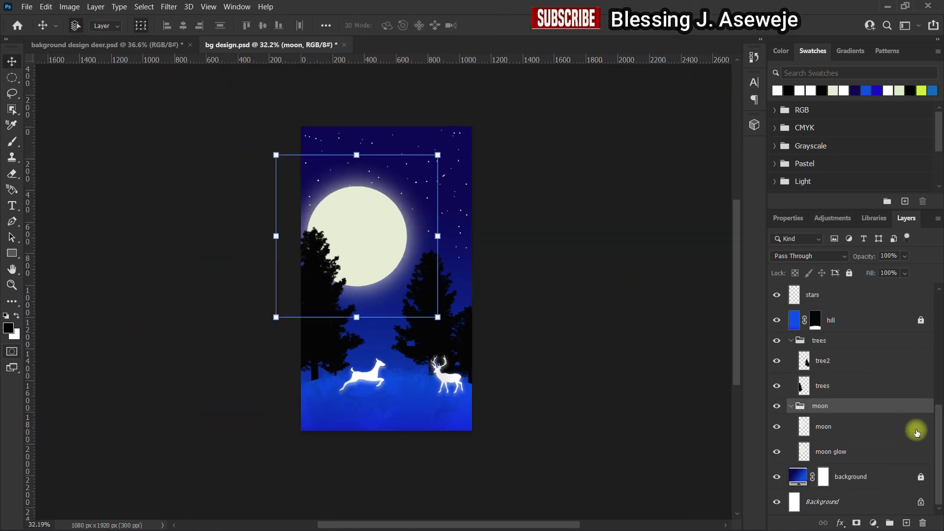
left_click(915, 448)
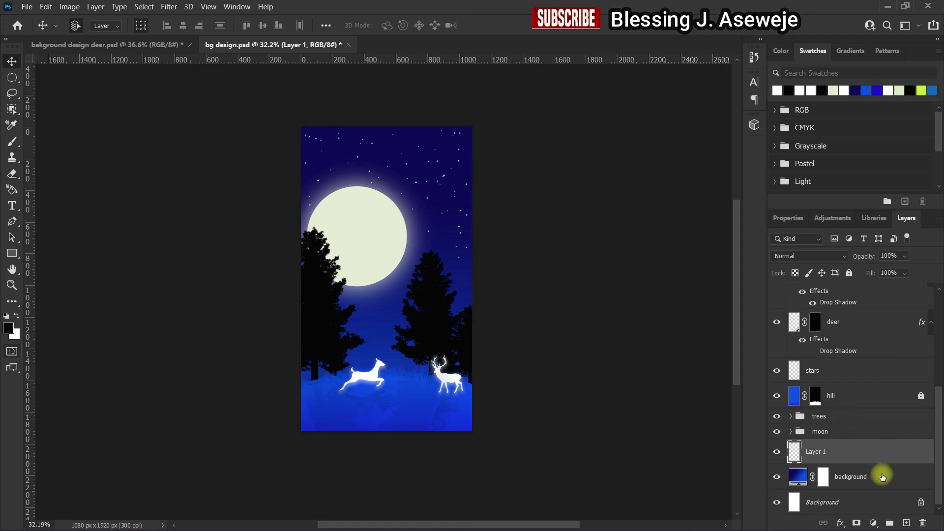
left_click(876, 523)
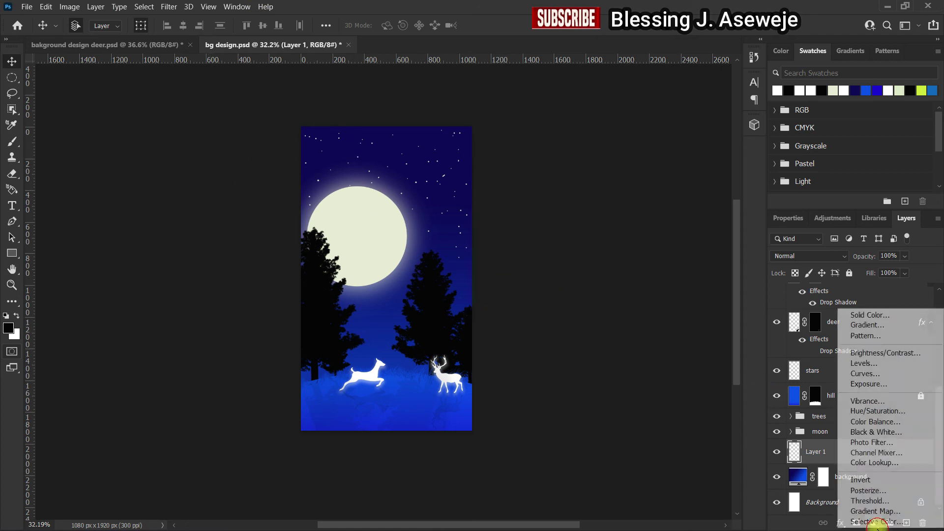
left_click(891, 415)
Set the Hue/Saturation adjustment to Hue +2, Saturation -19, Lightness -42 for a deep navy sky
mouse_move(851, 357)
left_mouse_down()
mouse_move(818, 350)
mouse_move(843, 350)
left_mouse_up()
left_click_drag(852, 305, 776, 309)
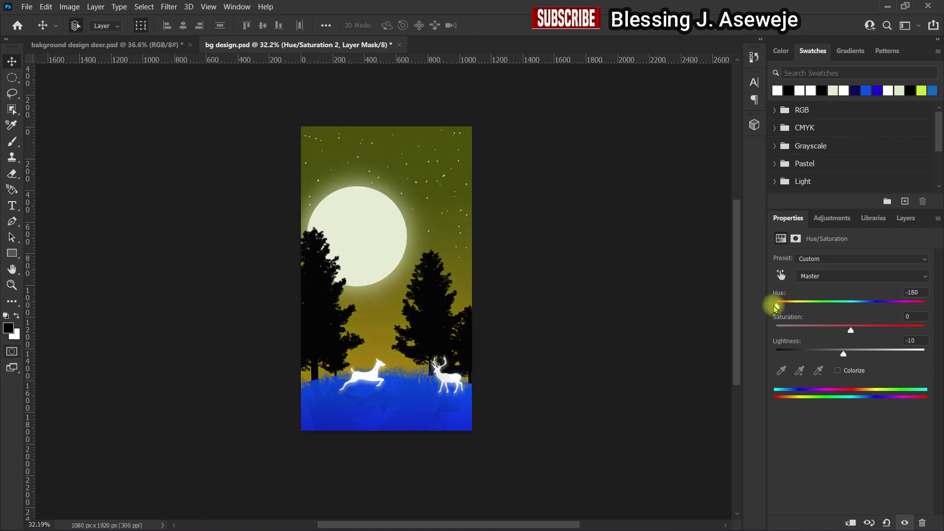
left_click_drag(852, 355, 899, 352)
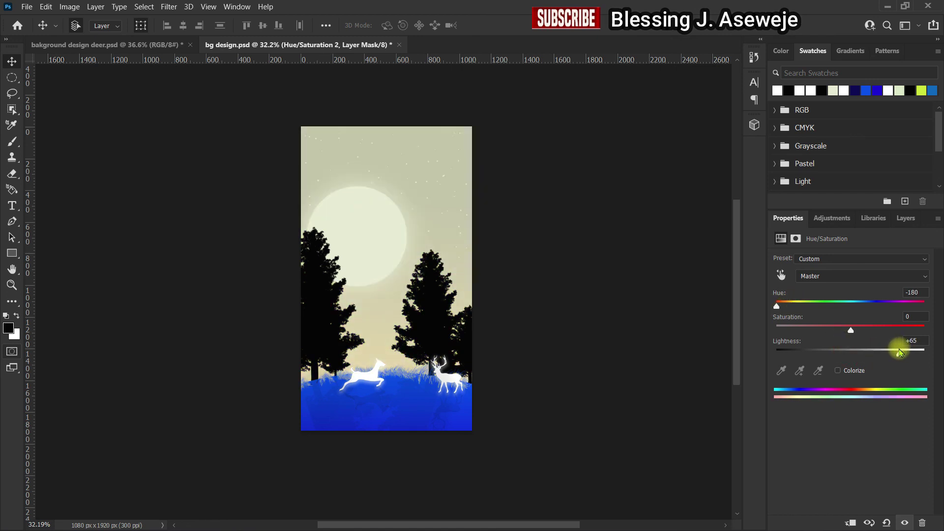
left_click_drag(900, 356, 856, 351)
left_click_drag(778, 305, 894, 301)
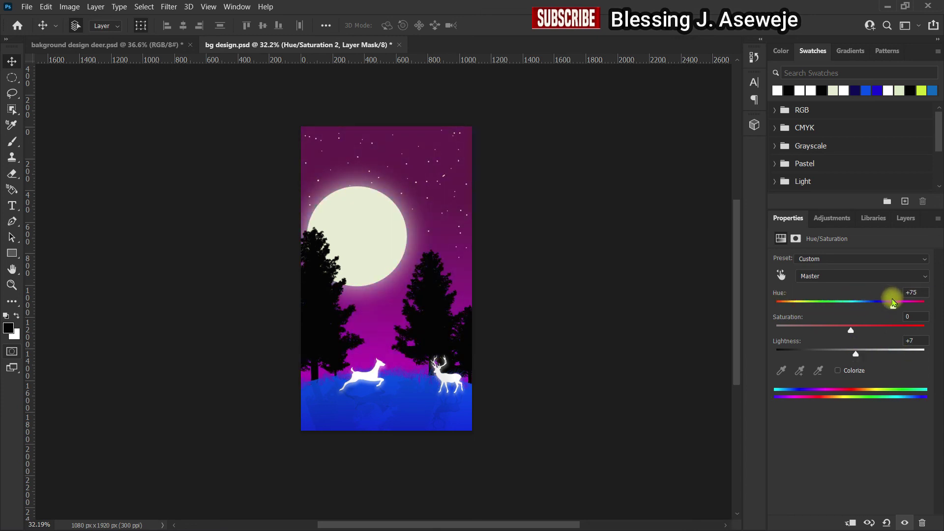
left_click_drag(856, 333, 854, 372)
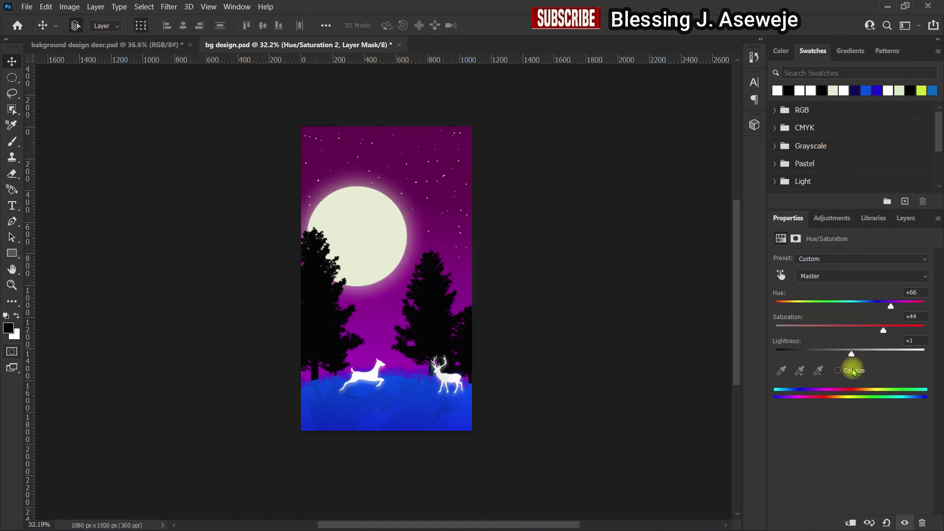
left_click_drag(890, 306, 872, 309)
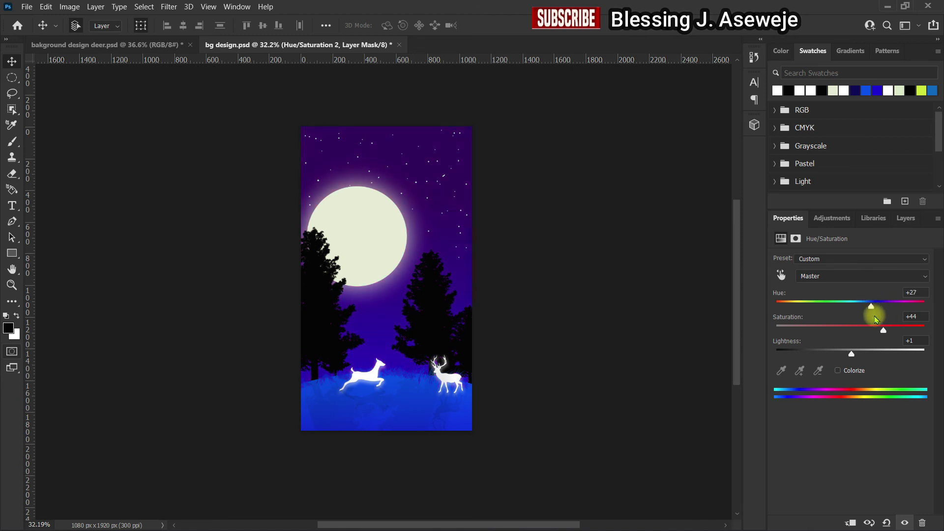
left_click_drag(845, 346, 826, 361)
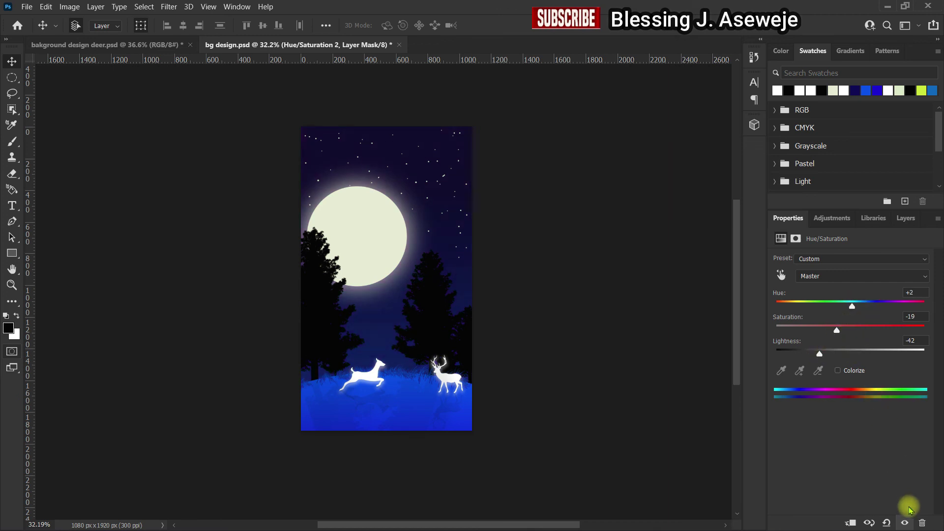
Move Hue/Saturation 2 above deer copy and clip it to that layer
left_click(907, 219)
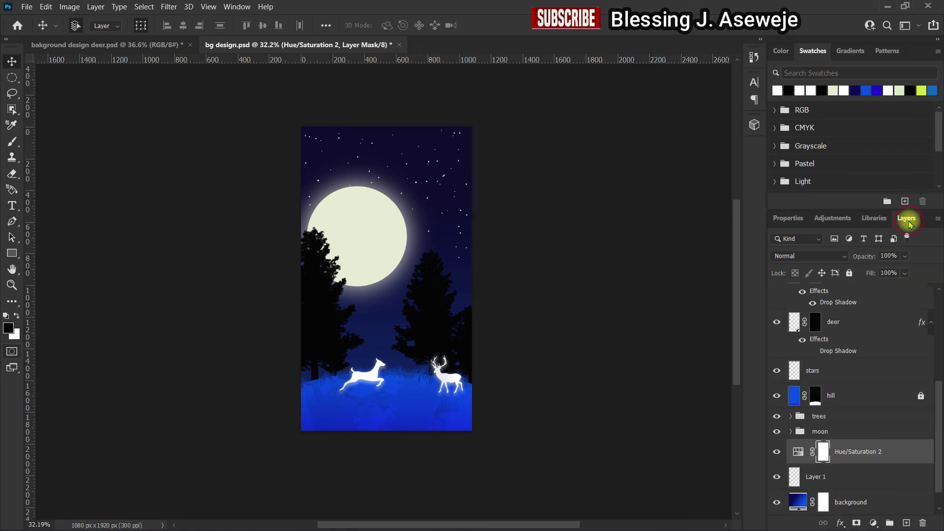
left_click_drag(884, 459, 893, 440)
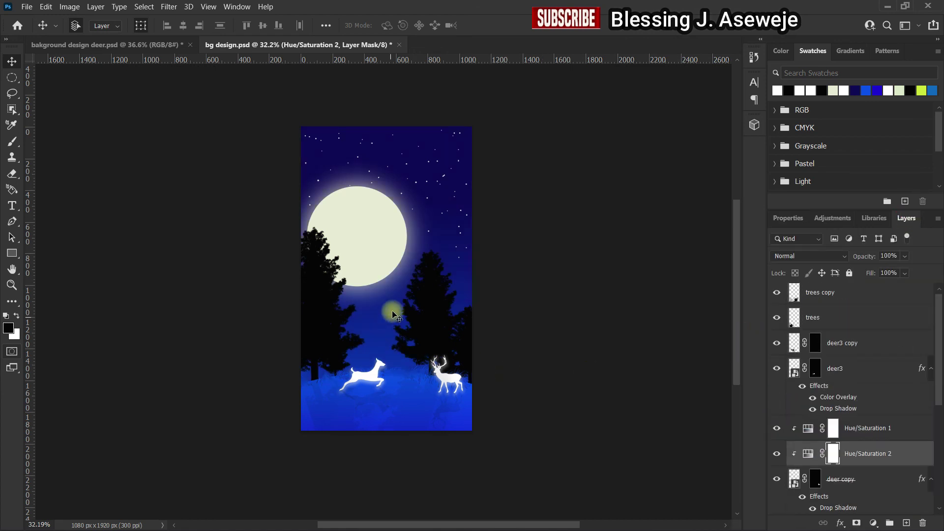
scroll(324, 275, "up", 2)
scroll(325, 279, "down", 3)
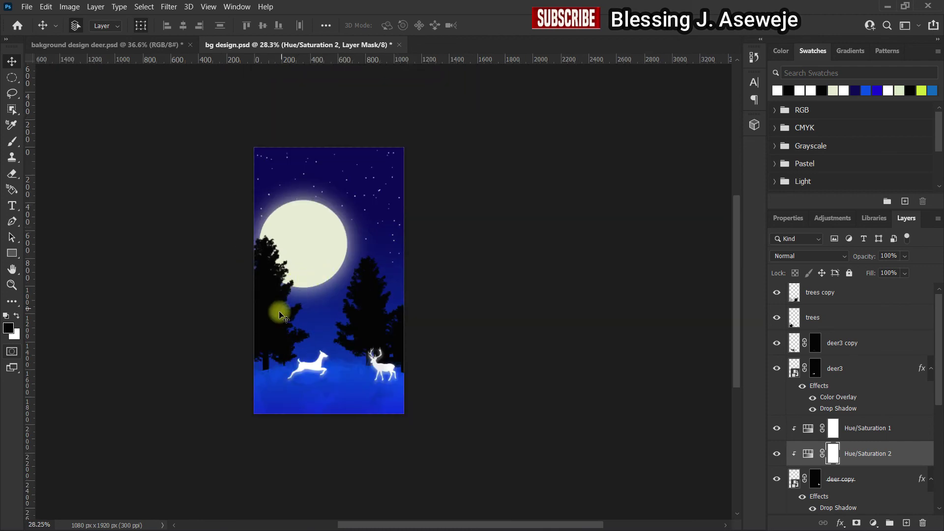
scroll(279, 314, "up", 2)
scroll(312, 331, "down", 2)
scroll(375, 375, "up", 2)
scroll(312, 386, "down", 1)
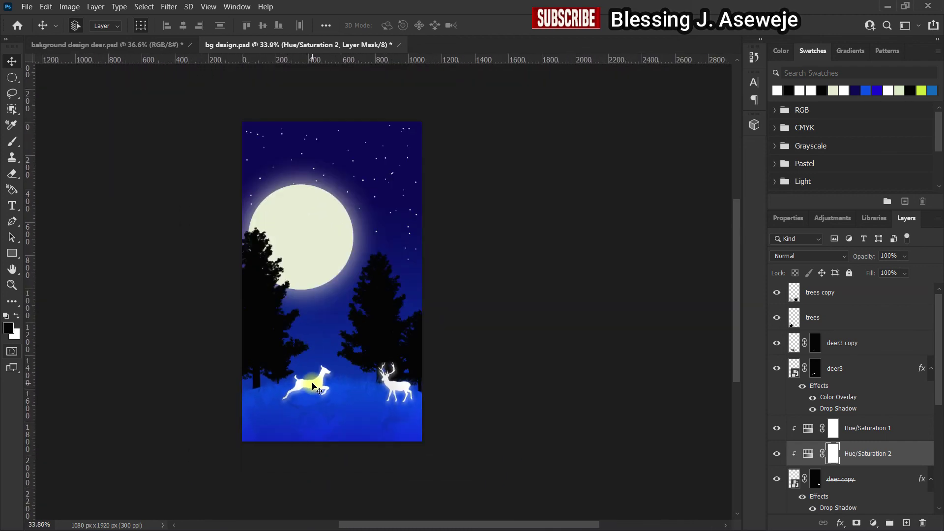
scroll(313, 386, "up", 3)
scroll(313, 386, "down", 2)
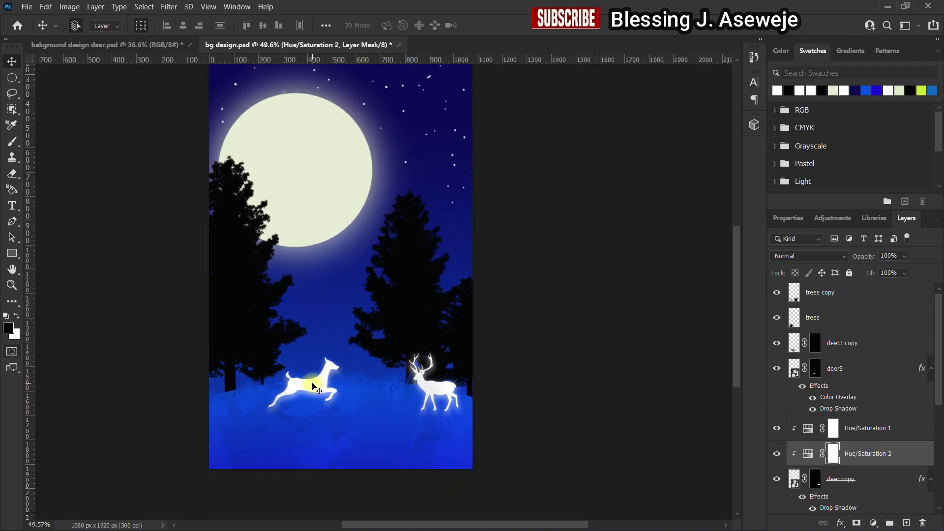
left_click(230, 305)
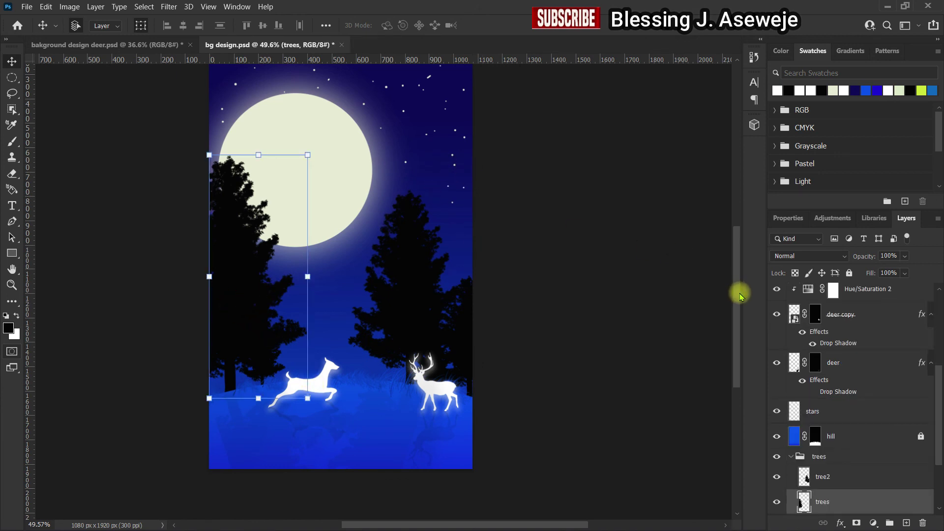
mouse_move(742, 295)
left_mouse_down()
mouse_move(744, 270)
mouse_move(742, 295)
mouse_move(744, 283)
left_mouse_up()
scroll(425, 355, "down", 3)
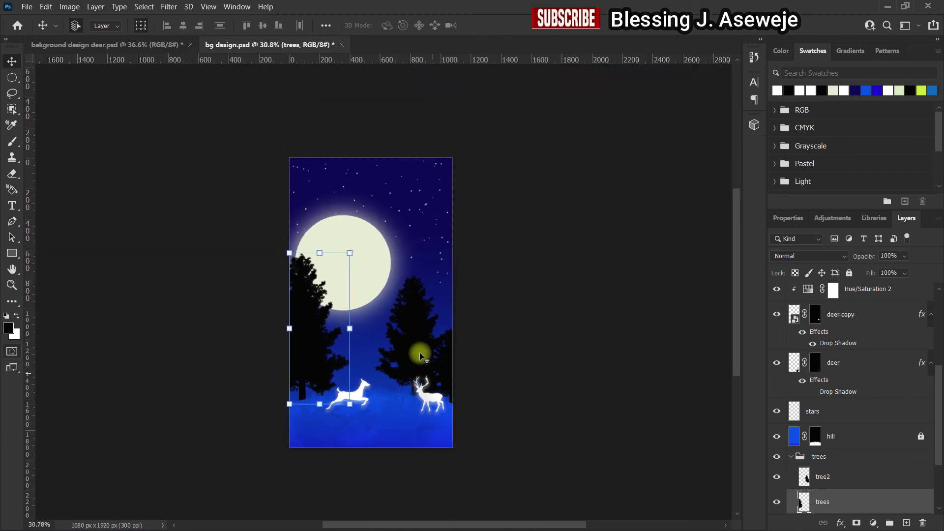
scroll(418, 227, "up", 2)
left_click(491, 190)
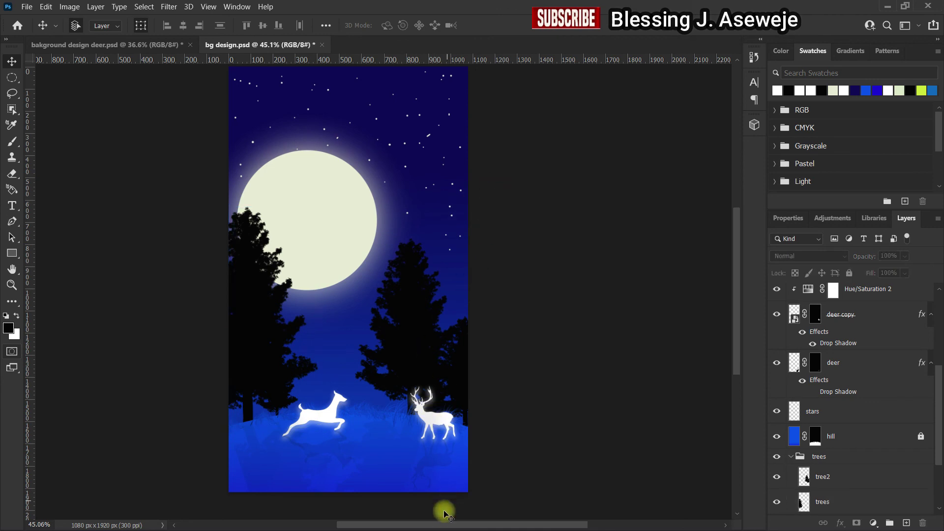
left_click_drag(445, 526, 427, 526)
scroll(338, 308, "up", 1)
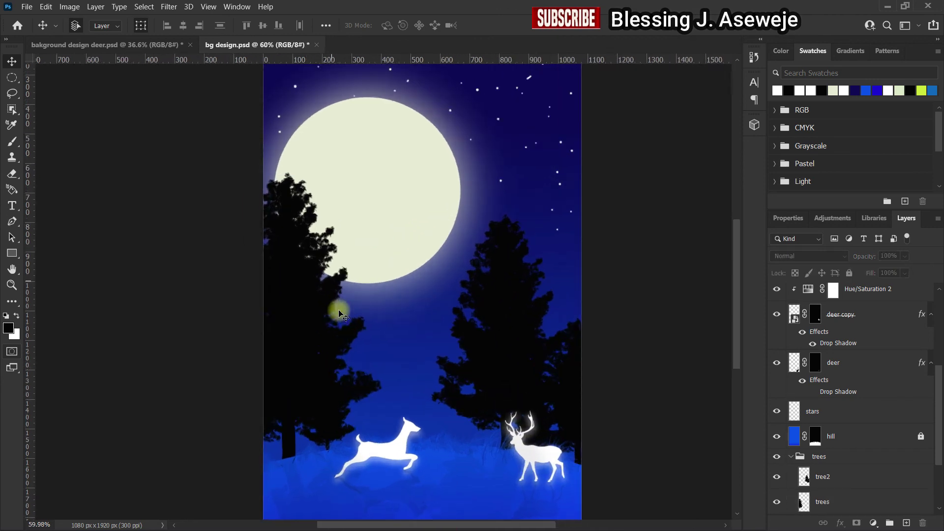